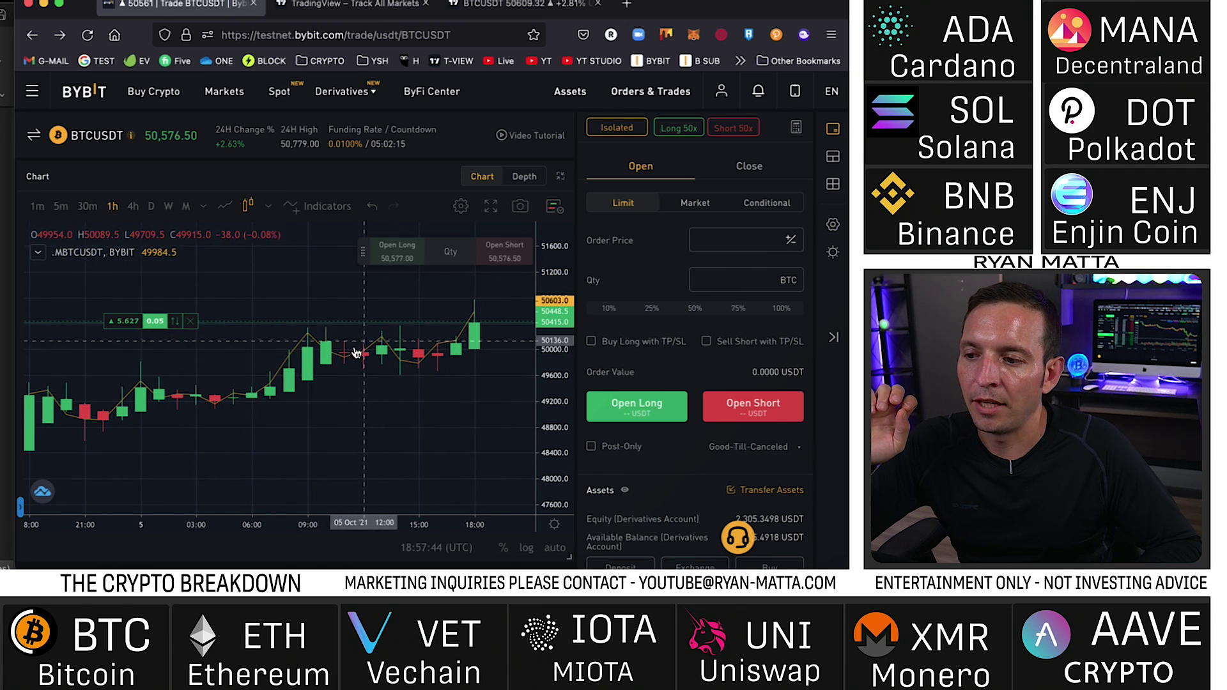
Switch to the TradingView BTCUSDT chart and change its chart type from candles to Heikin Ashi.
key("ctrl+shift+Tab")
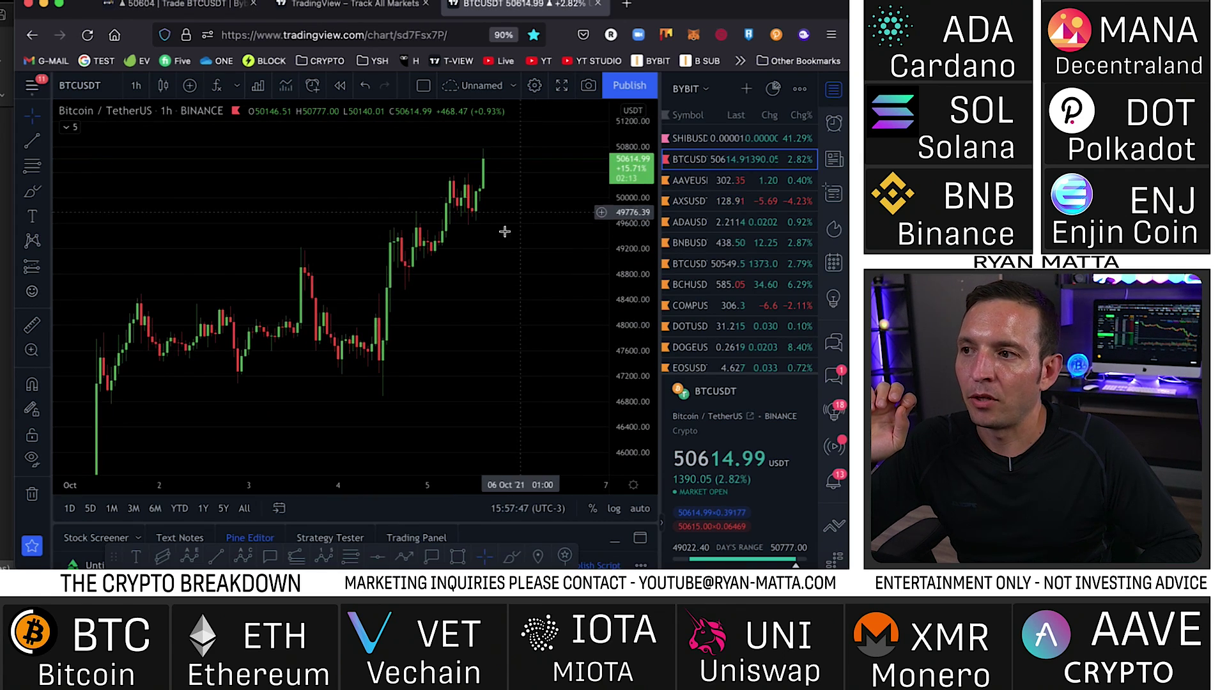
scroll(310, 216, "up", 2)
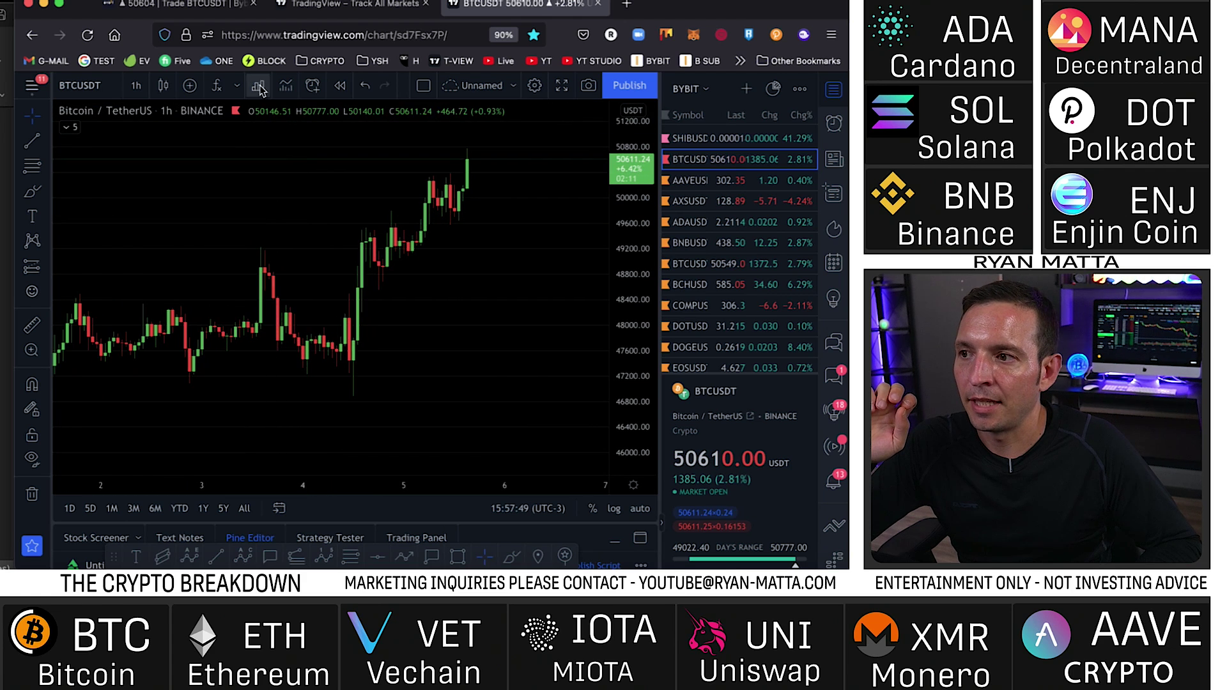
scroll(409, 230, "up", 2)
scroll(332, 246, "up", 1)
scroll(332, 246, "down", 1)
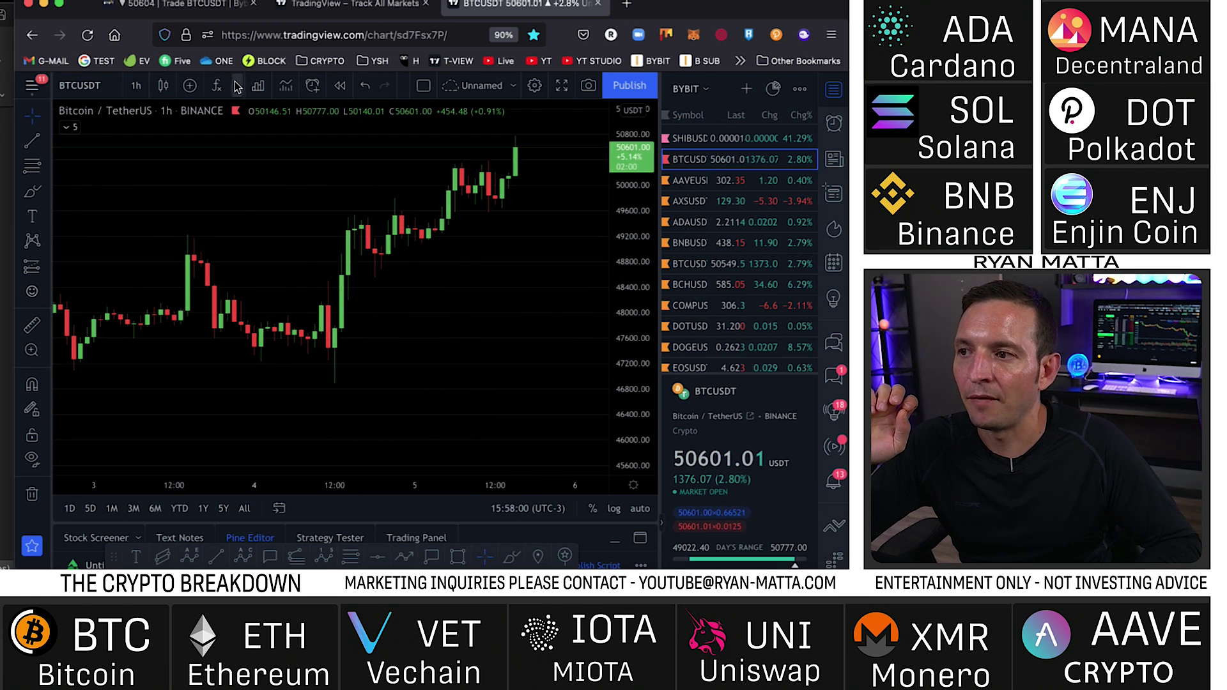
left_click(165, 86)
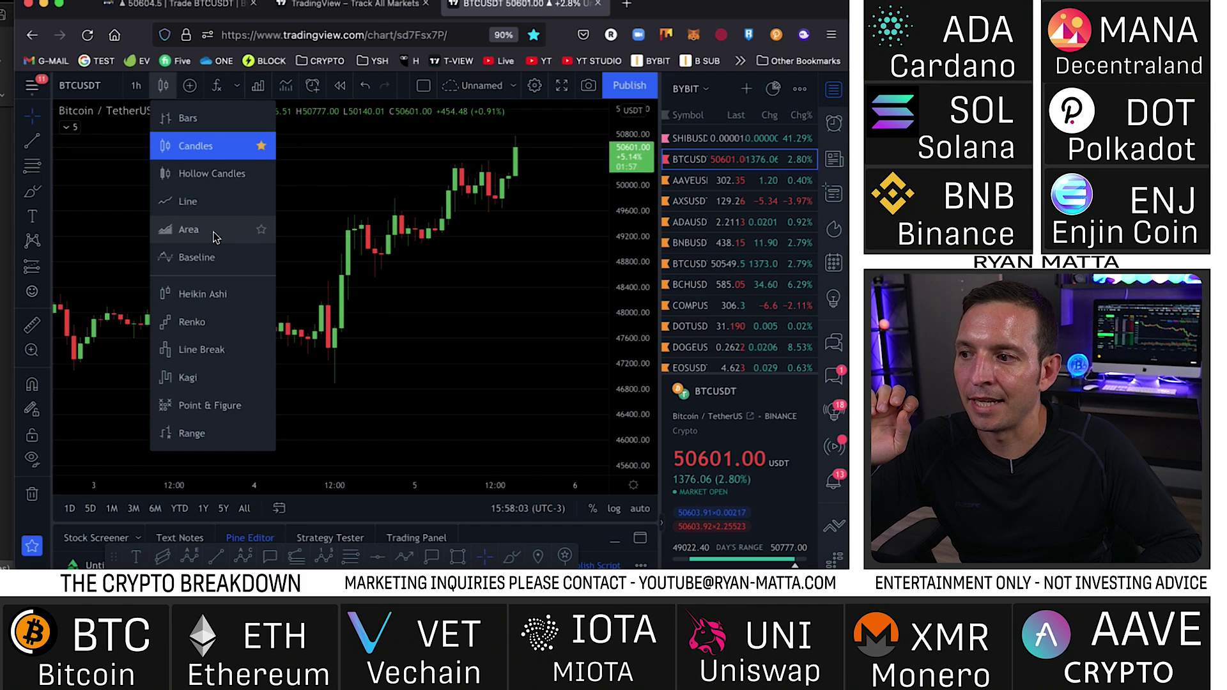
left_click(202, 294)
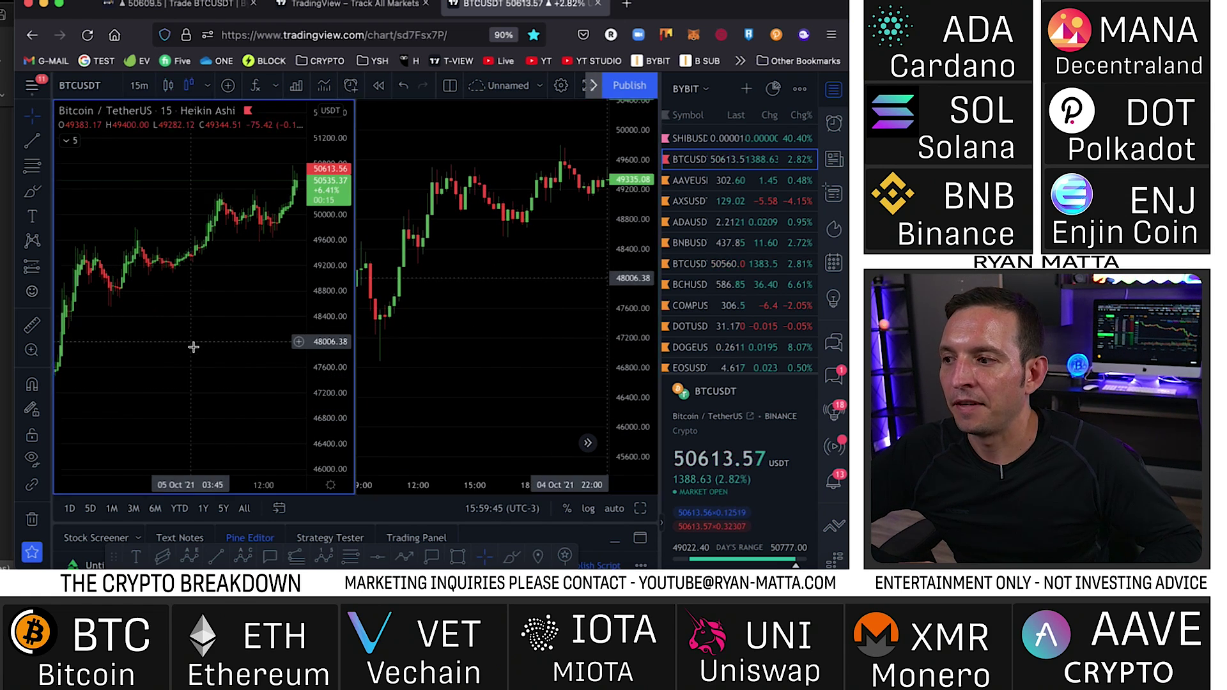
Compare the 4 October price rise on the 15-minute Heikin Ashi chart with the same move on the regular candlestick chart.
left_click_drag(193, 347, 262, 321)
scroll(148, 334, "up", 3)
left_click_drag(148, 334, 232, 312)
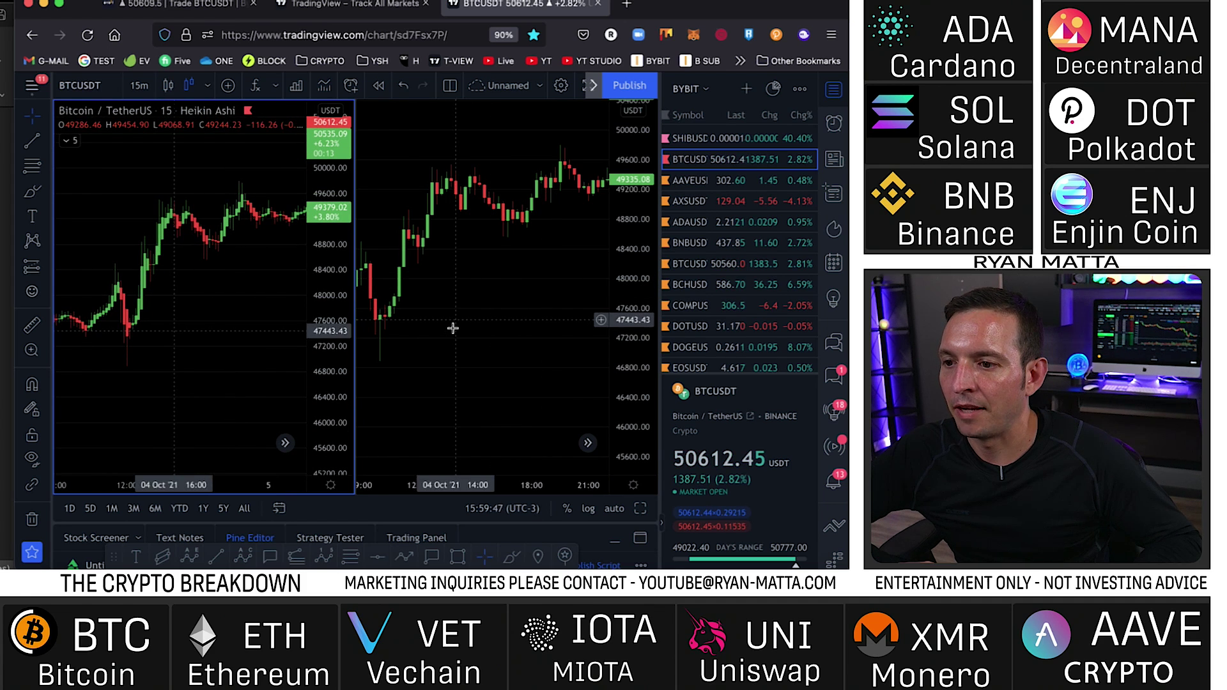
left_click_drag(439, 307, 551, 340)
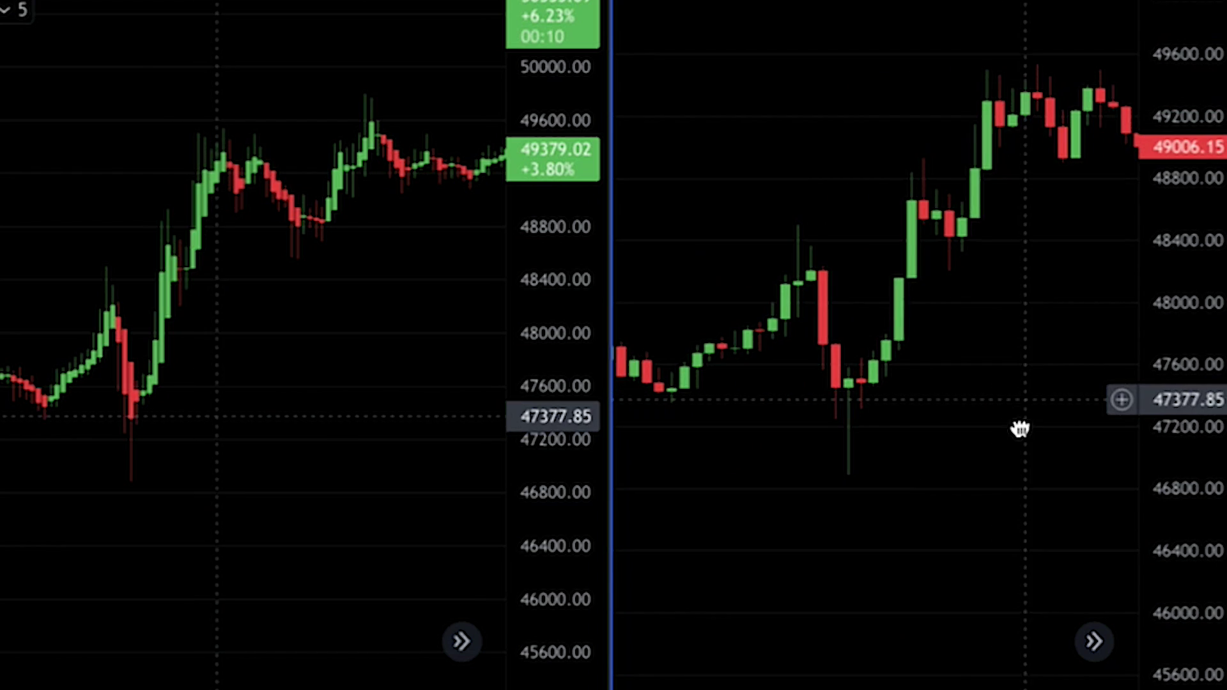
left_click_drag(1020, 428, 1019, 430)
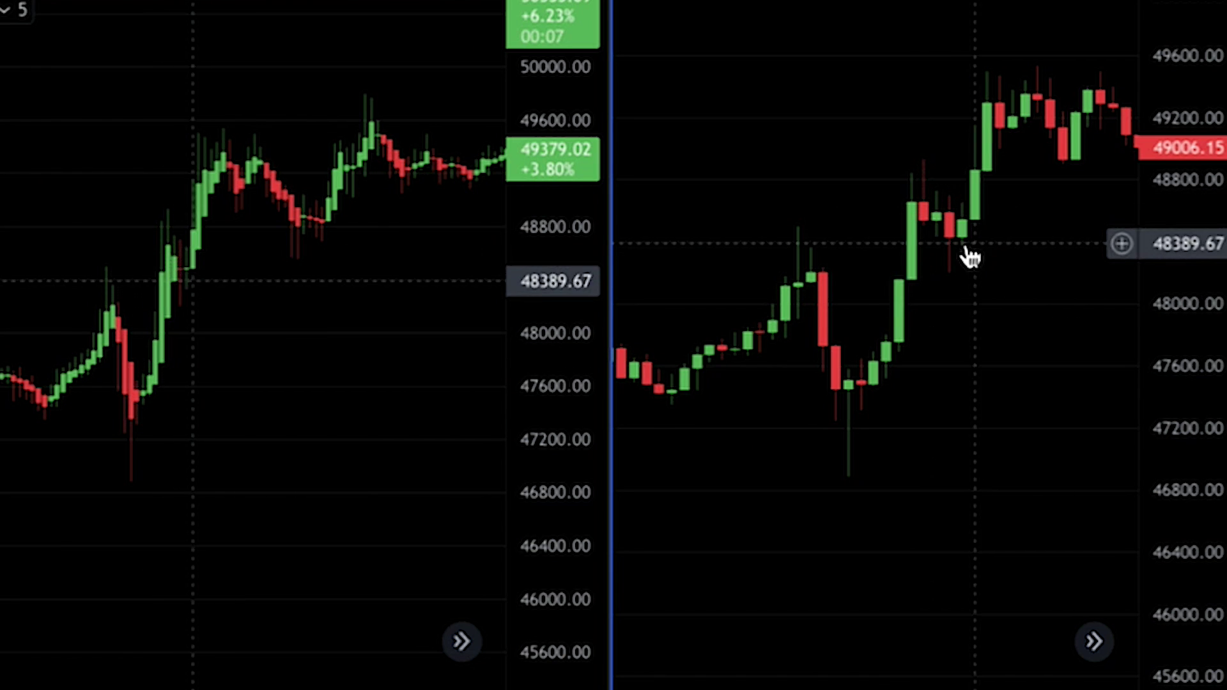
left_click_drag(186, 309, 293, 323)
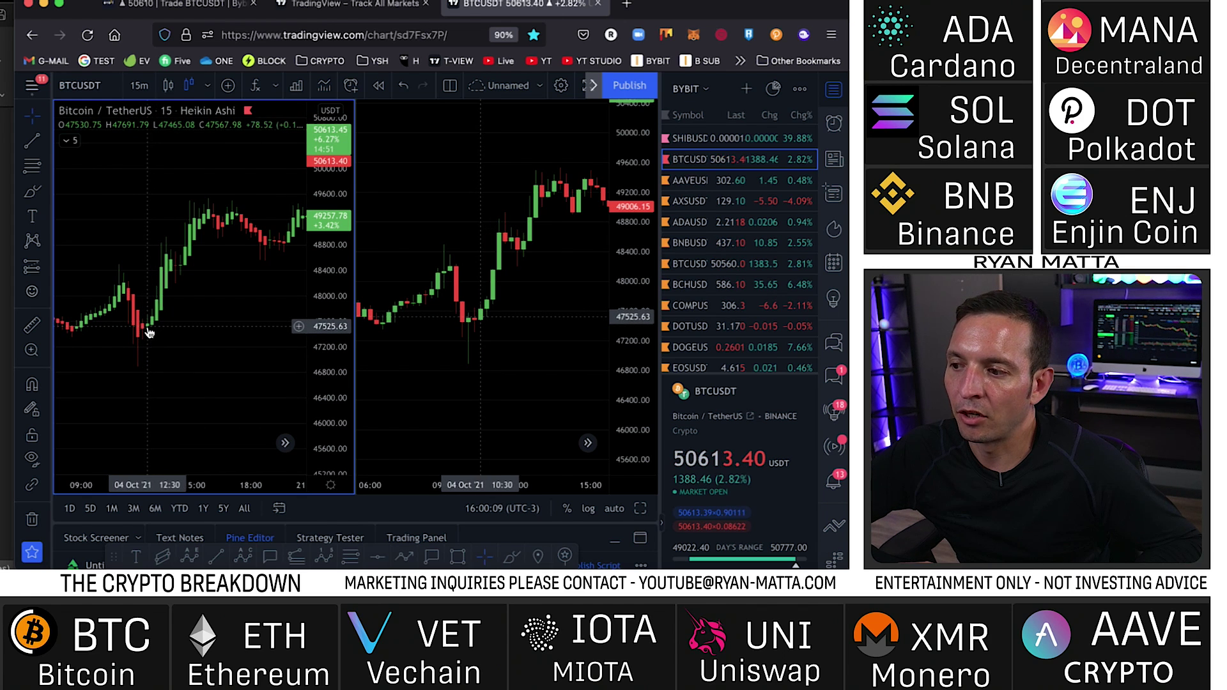
scroll(507, 339, "up", 3)
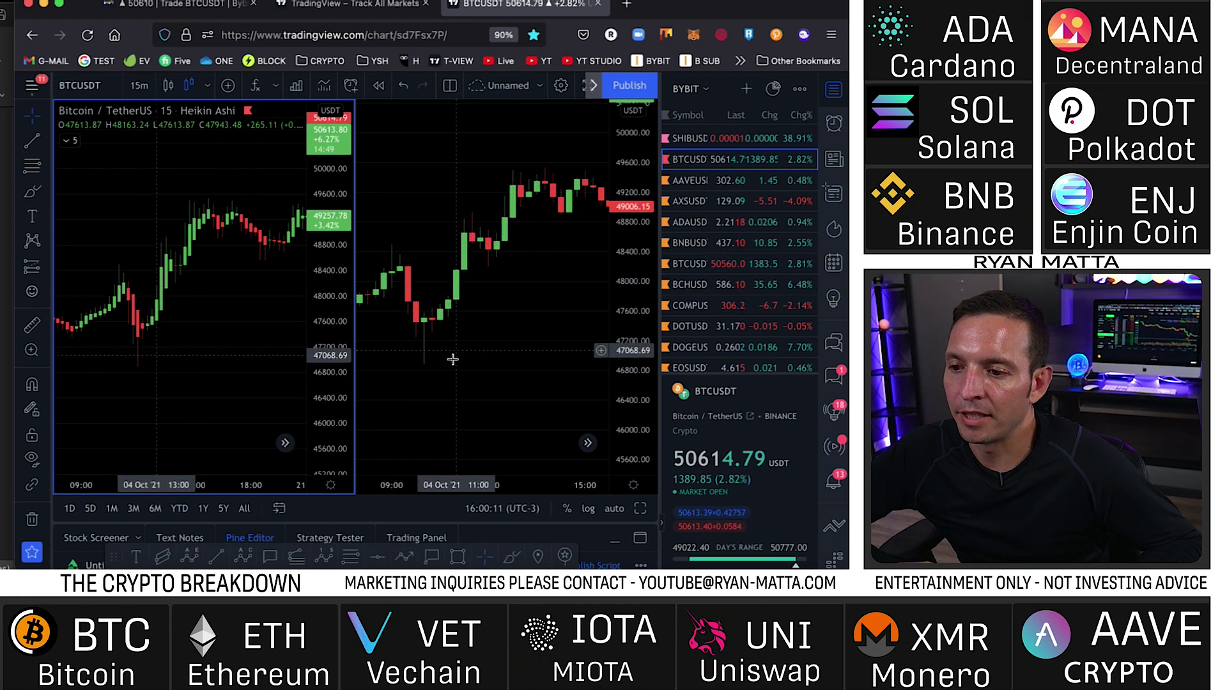
Examine the 4 October drop and recovery candle by candle on the regular candlestick chart.
left_click_drag(452, 359, 511, 314)
left_click_drag(632, 441, 632, 281)
scroll(572, 288, "left", 3)
scroll(558, 293, "up", 3)
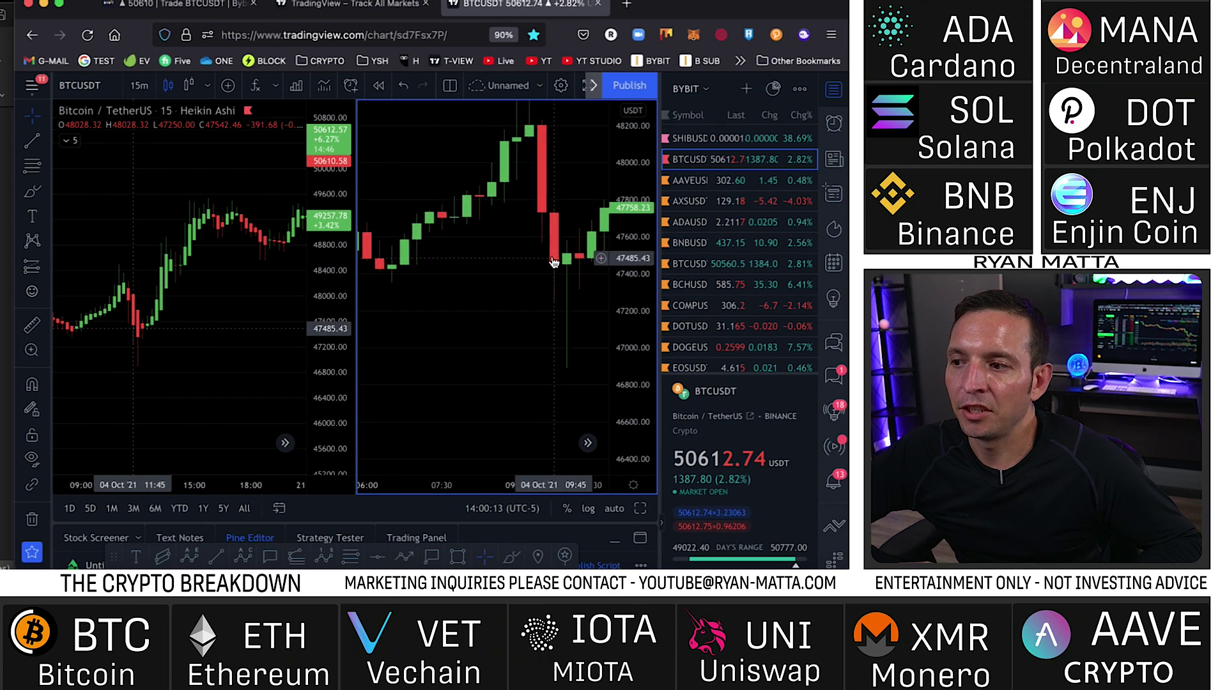
left_click_drag(553, 260, 494, 305)
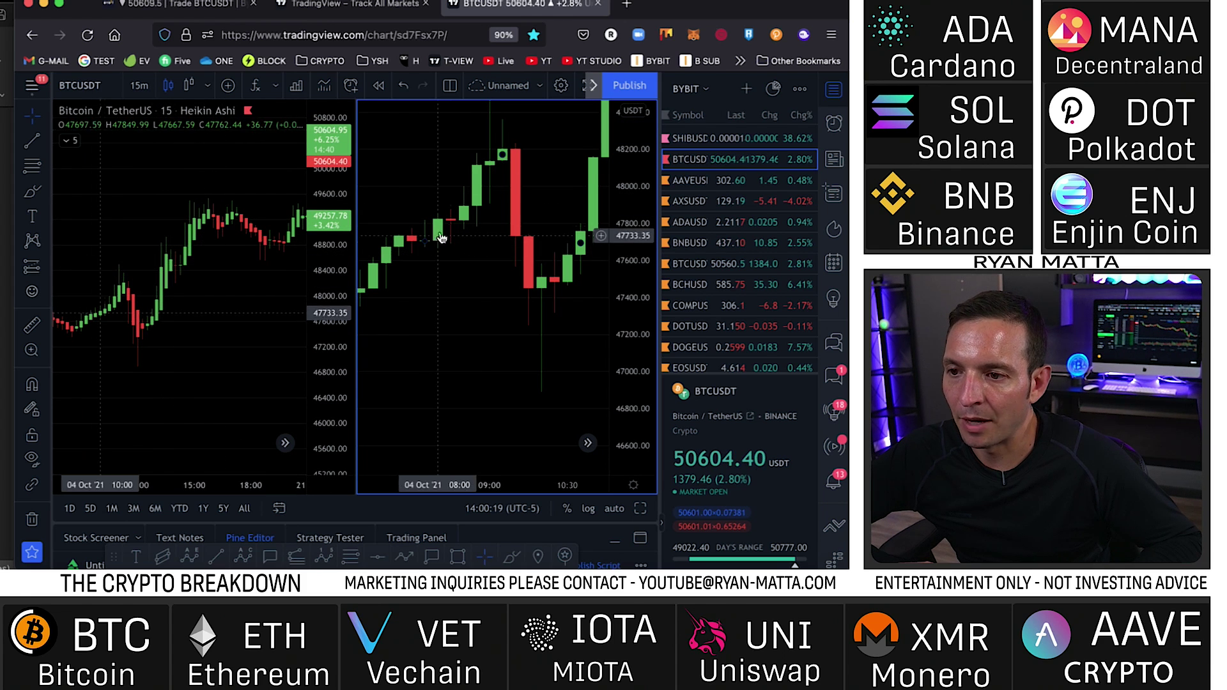
left_click_drag(572, 237, 471, 319)
scroll(471, 320, "down", 6)
left_click_drag(631, 224, 632, 374)
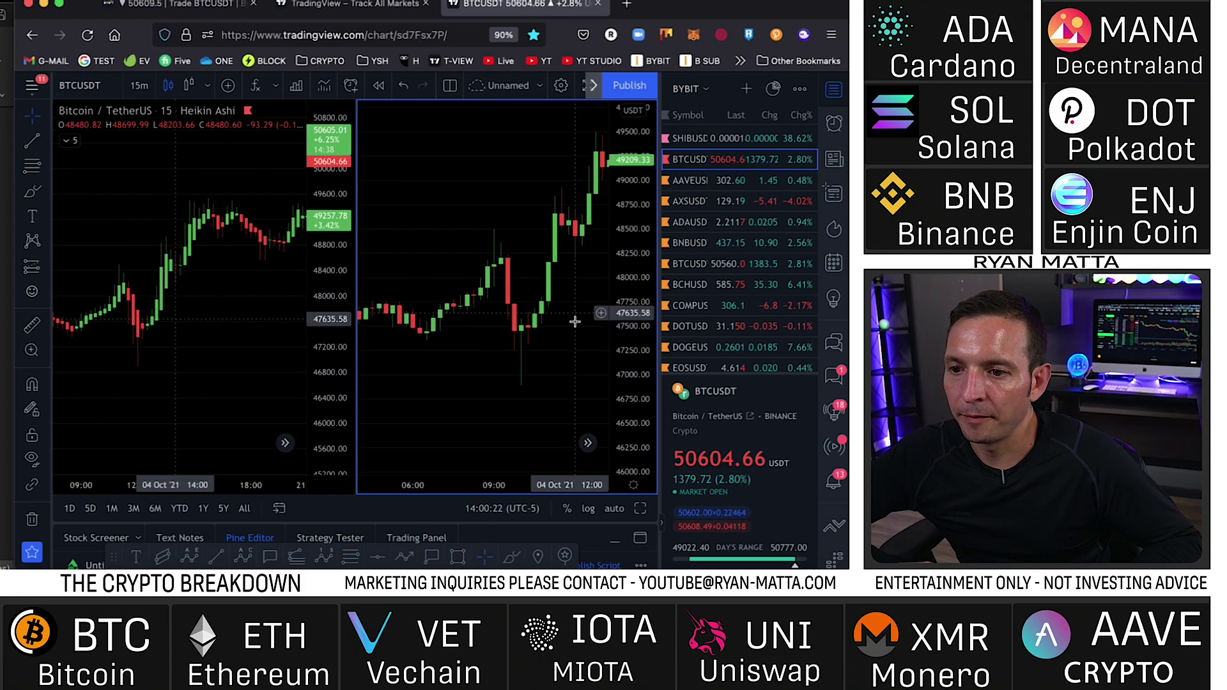
left_click_drag(573, 319, 484, 349)
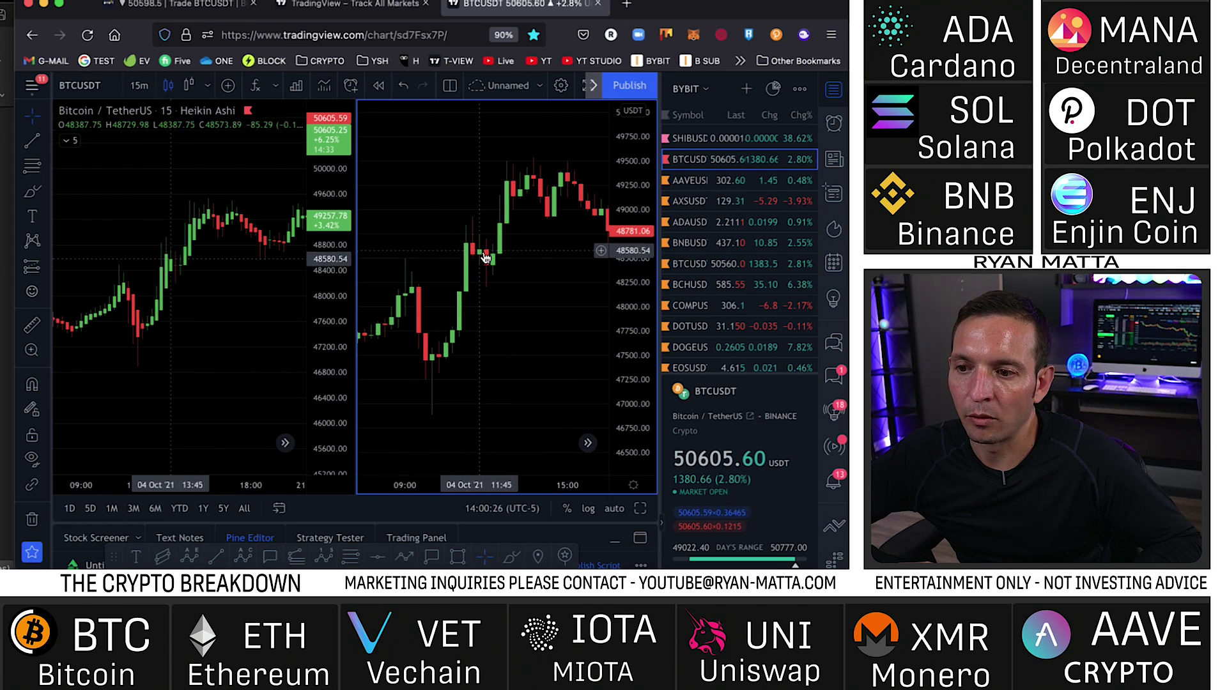
Compare the 3 October spike and the decline after it on the Heikin Ashi and regular candlestick charts.
scroll(207, 341, "down", 5)
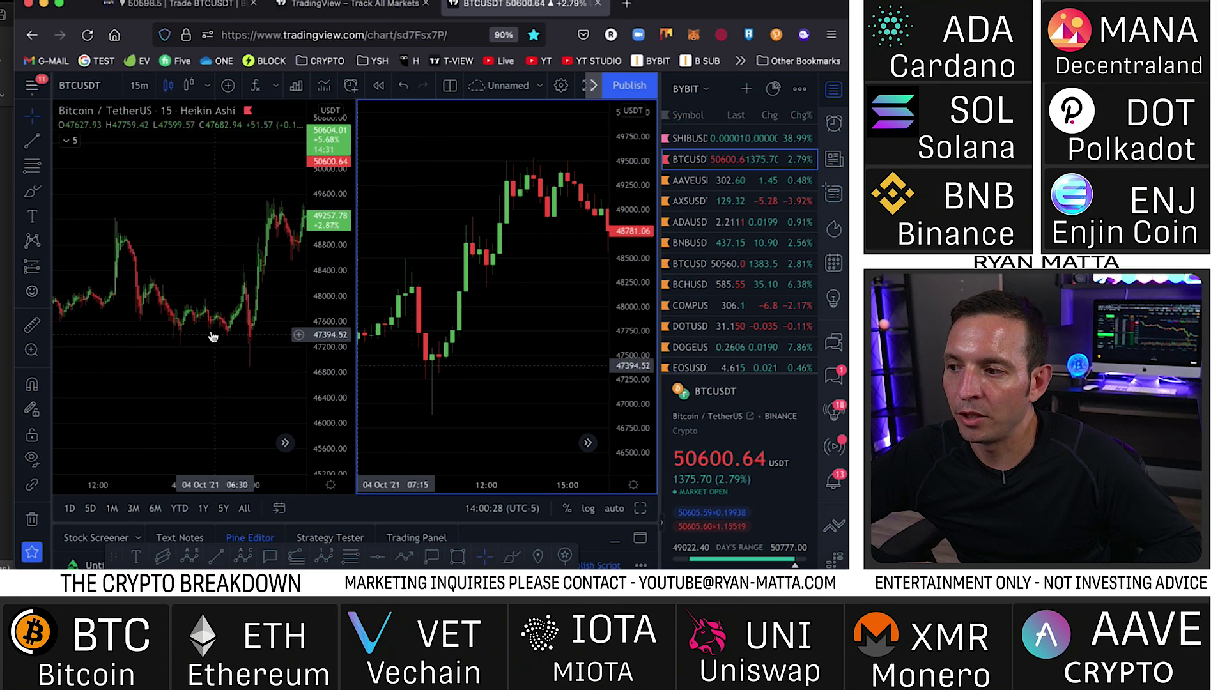
scroll(213, 337, "down", 1)
scroll(540, 273, "down", 6)
left_click_drag(489, 216, 563, 231)
scroll(505, 323, "up", 4)
left_click_drag(468, 348, 529, 349)
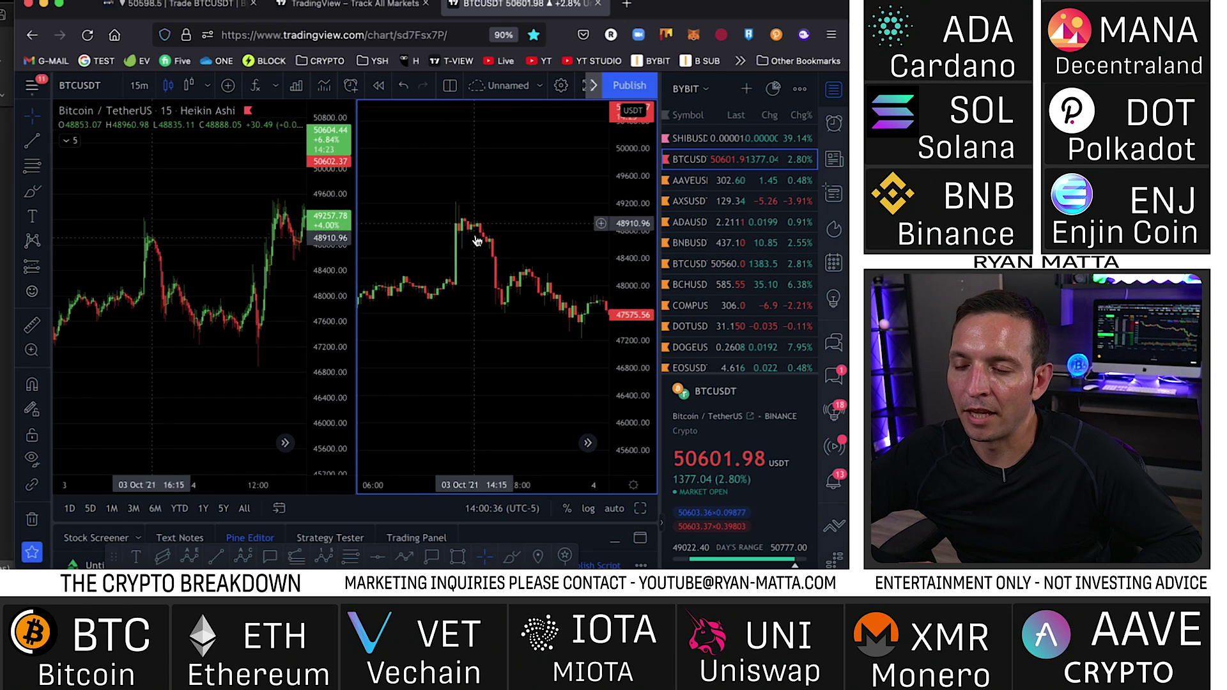
left_click_drag(162, 252, 232, 234)
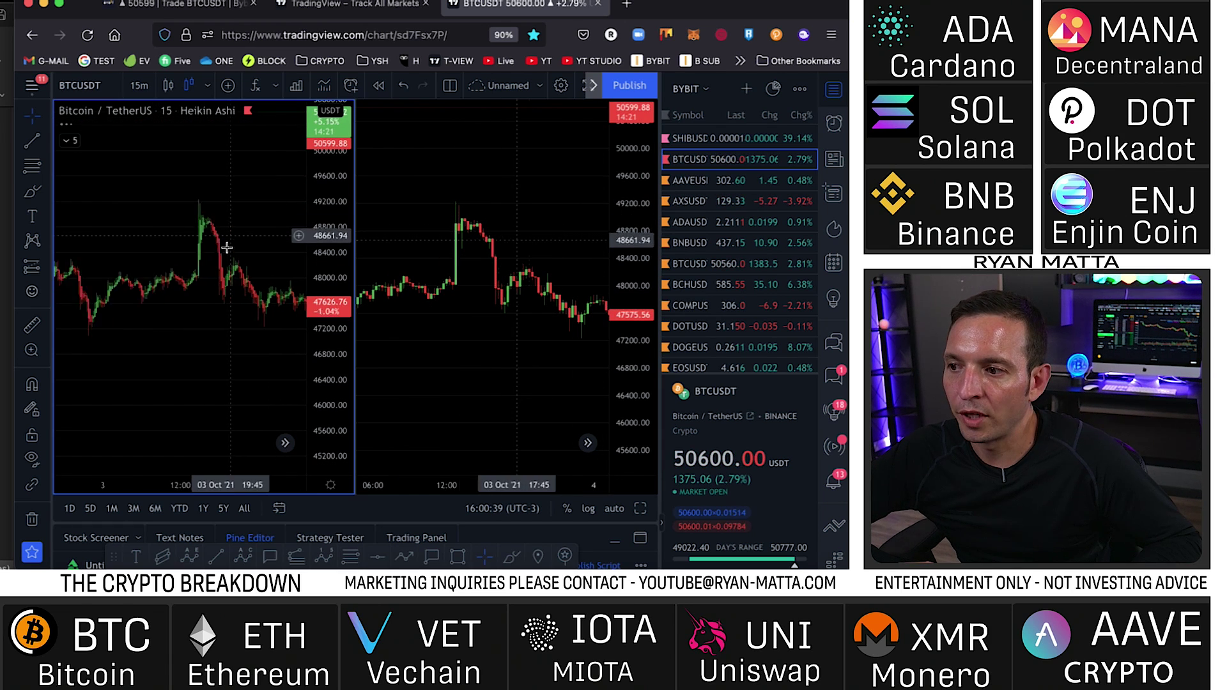
scroll(116, 243, "up", 5)
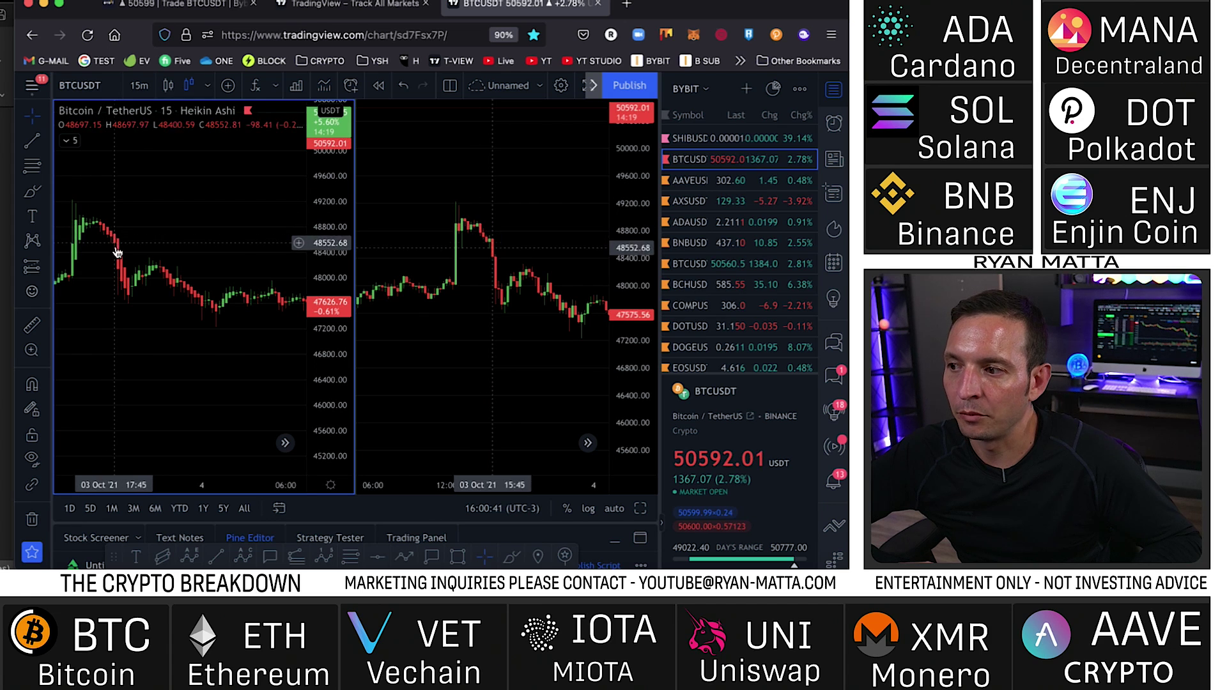
left_click_drag(131, 297, 185, 240)
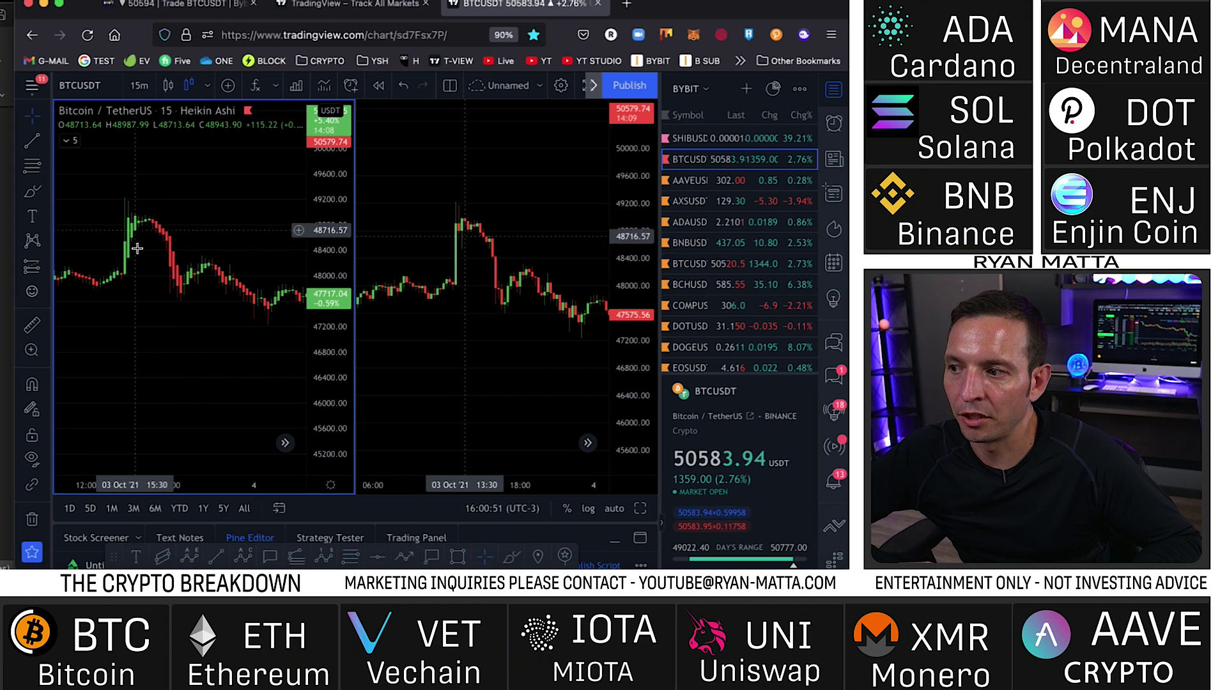
Outline the 3 October spike with freehand yellow brush strokes on both the Heikin Ashi and the candlestick chart.
left_click(30, 192)
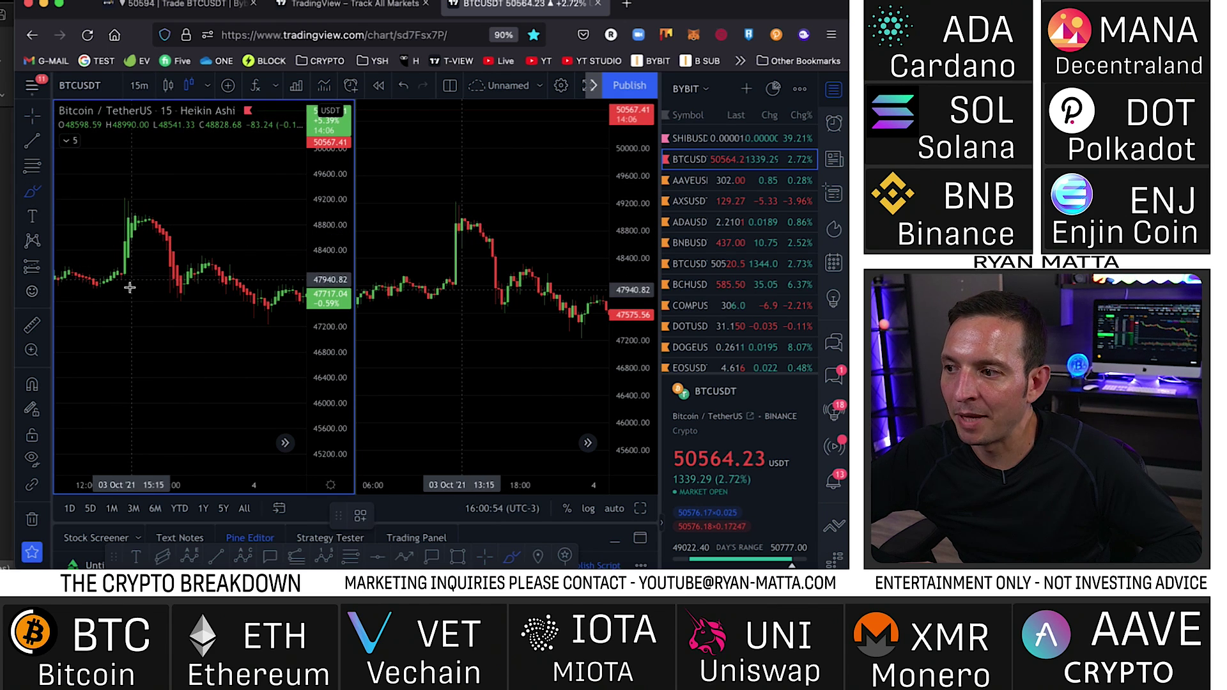
left_click_drag(131, 276, 136, 239)
left_click_drag(129, 192, 159, 211)
left_click_drag(153, 228, 164, 231)
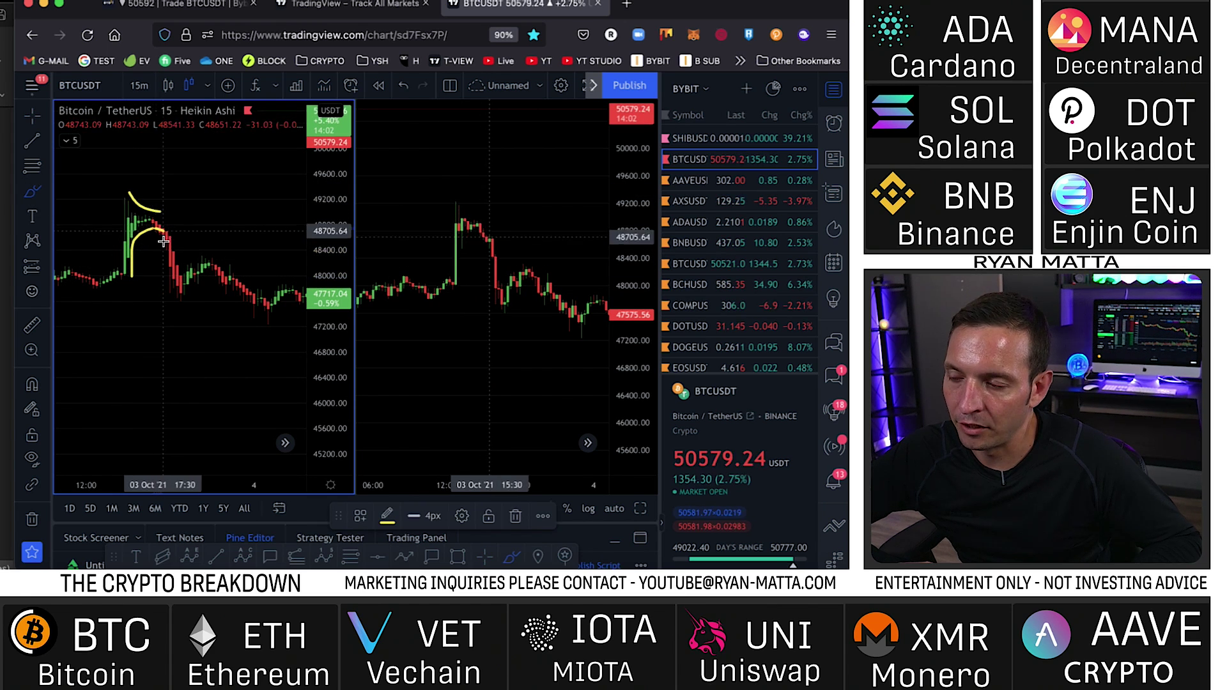
mouse_move(459, 305)
left_mouse_down()
mouse_move(466, 215)
mouse_move(492, 223)
mouse_move(498, 327)
left_mouse_up()
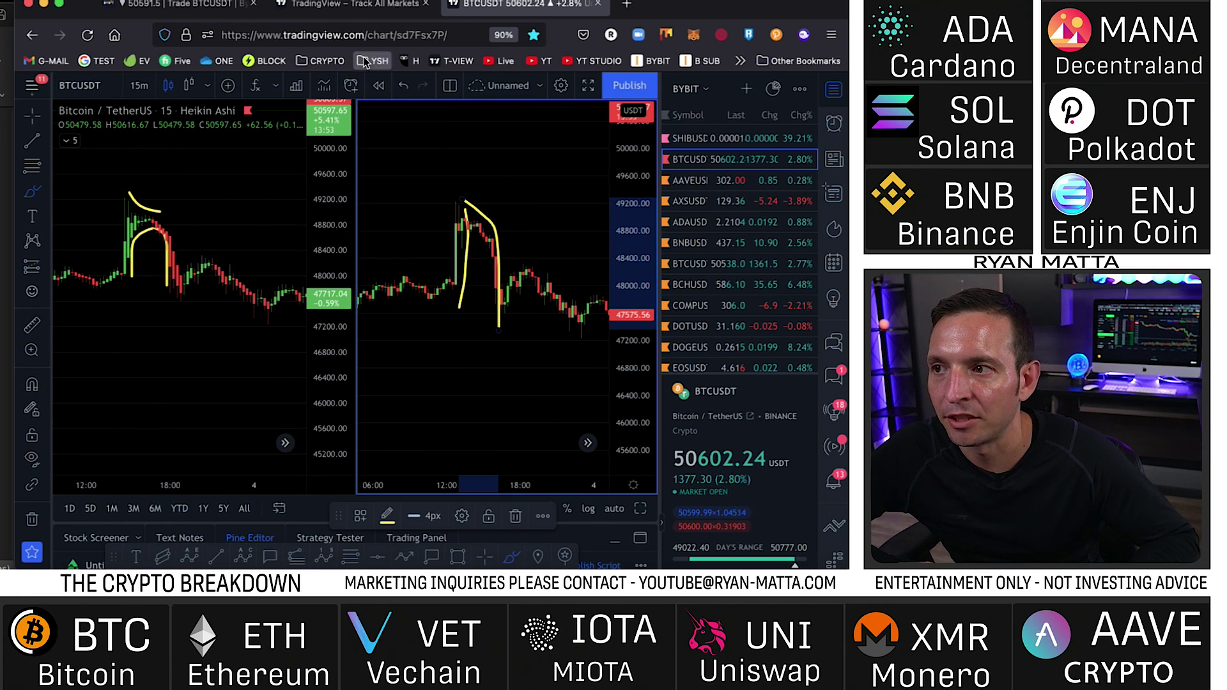
Switch to the Bybit BTCUSDT page, display its chart as a line, and return it to candles.
left_click(200, 4)
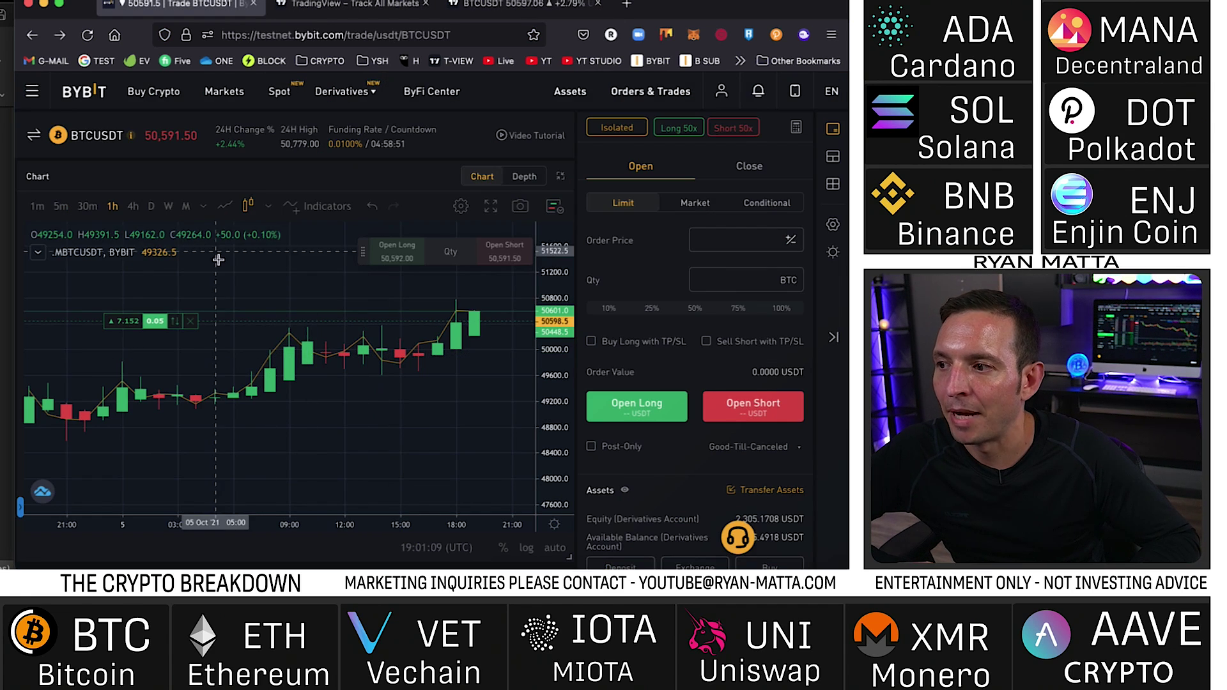
left_click(267, 208)
left_click(304, 365)
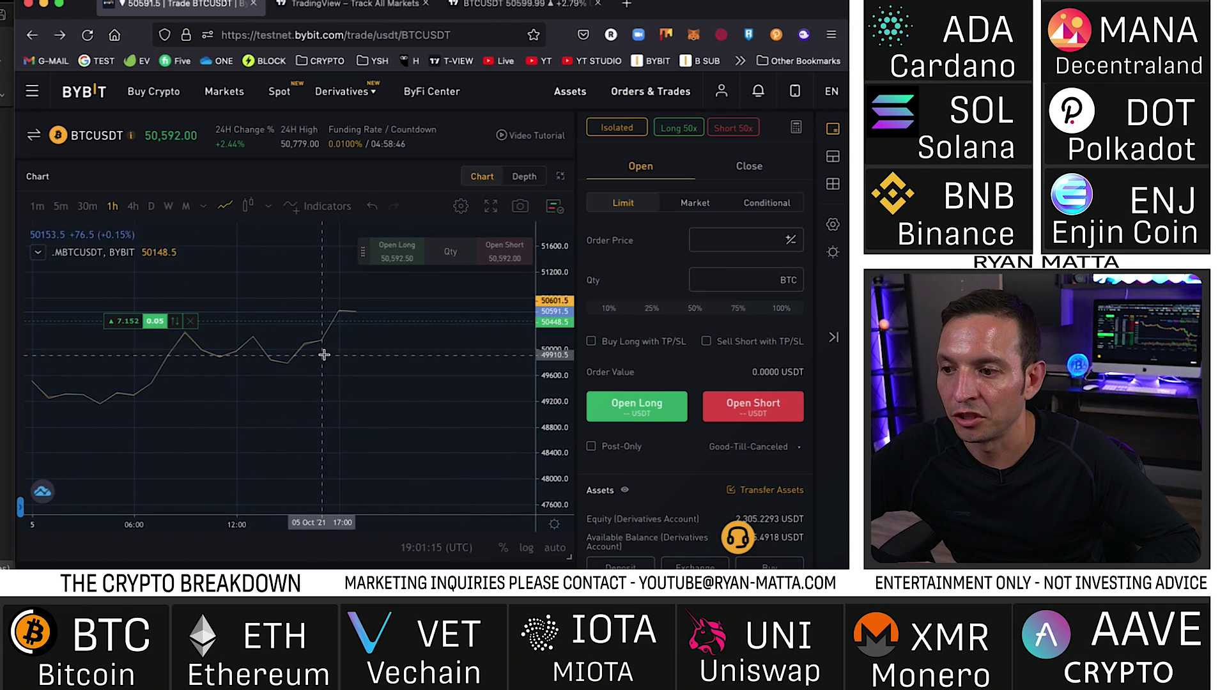
scroll(292, 325, "down", 5)
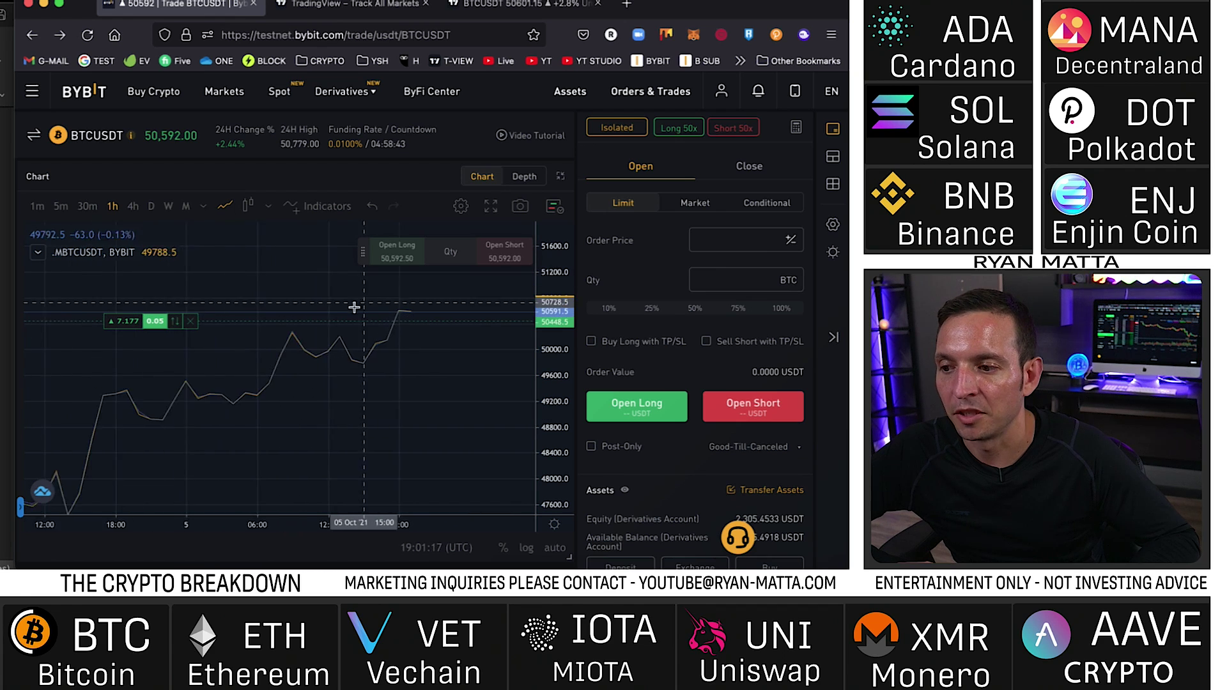
left_click(224, 205)
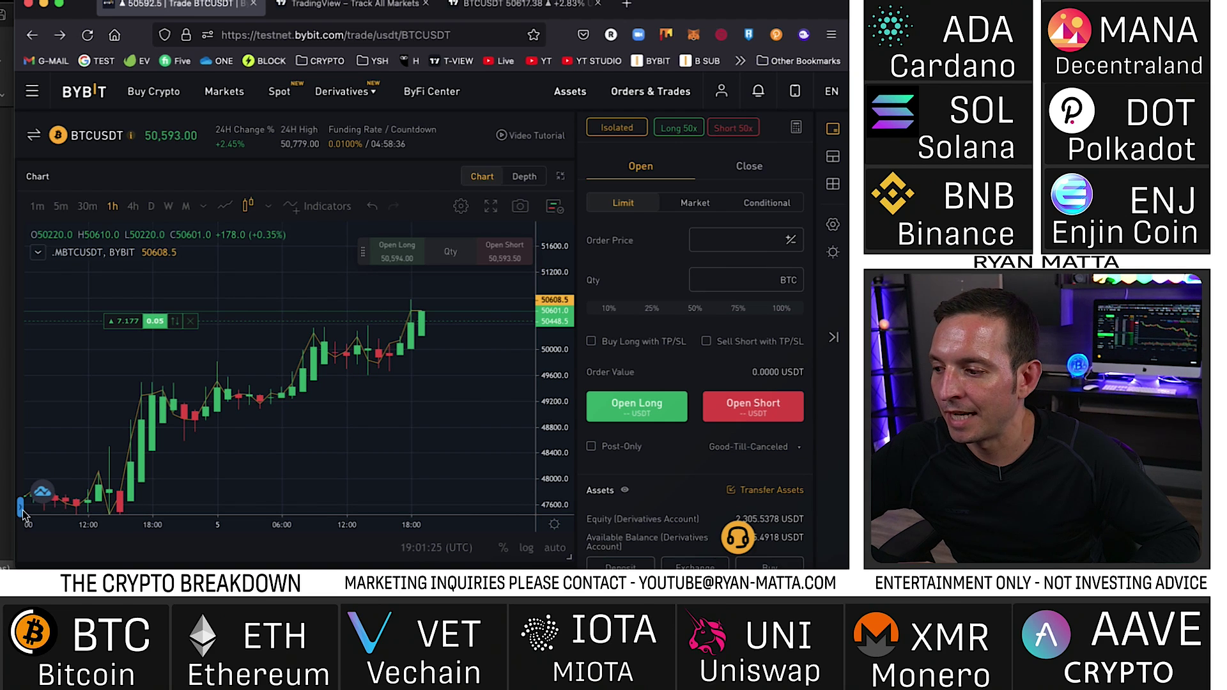
Reveal the chart's drawing tools and measure the three-bar price rise on the morning of 5 October.
left_click(21, 508)
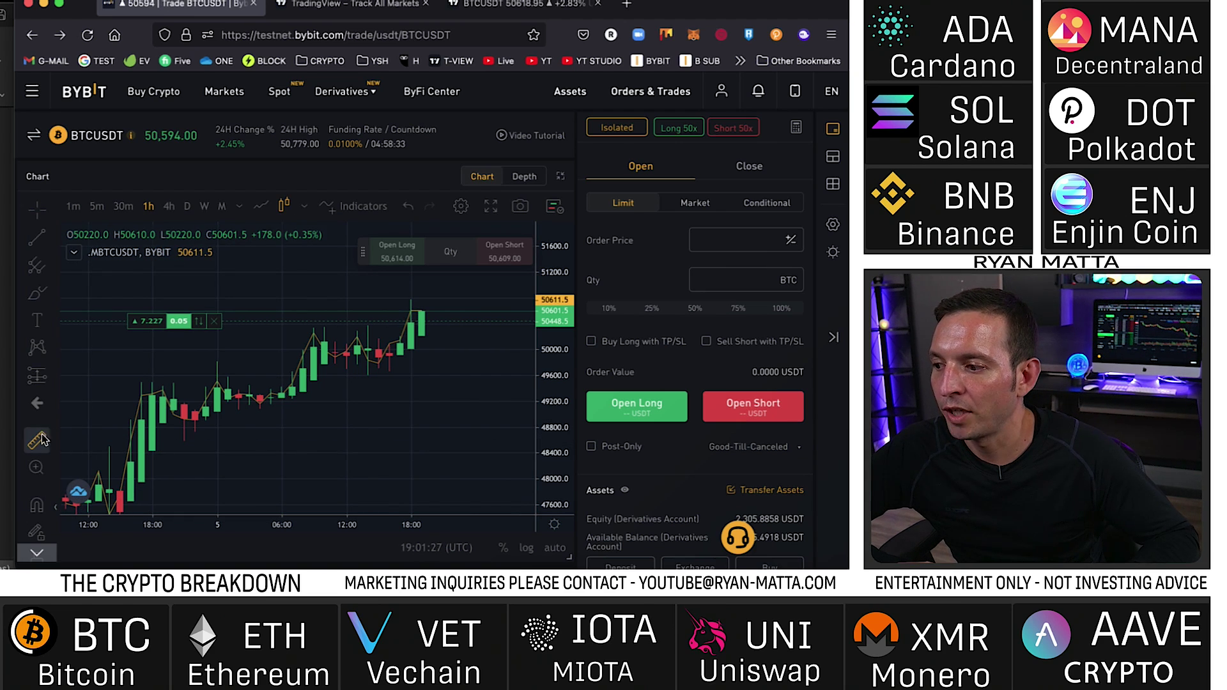
left_click(39, 440)
left_click(294, 407)
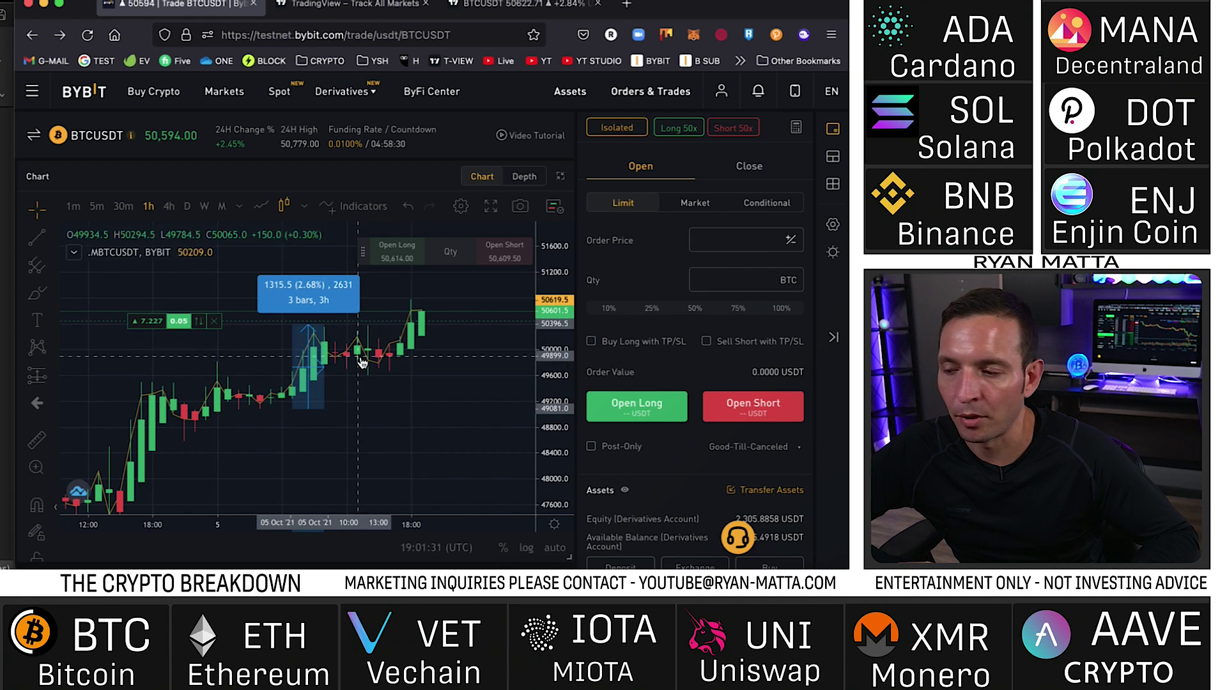
Brush a short, nearly horizontal stroke across the latest candles and colour it yellow.
left_click(37, 293)
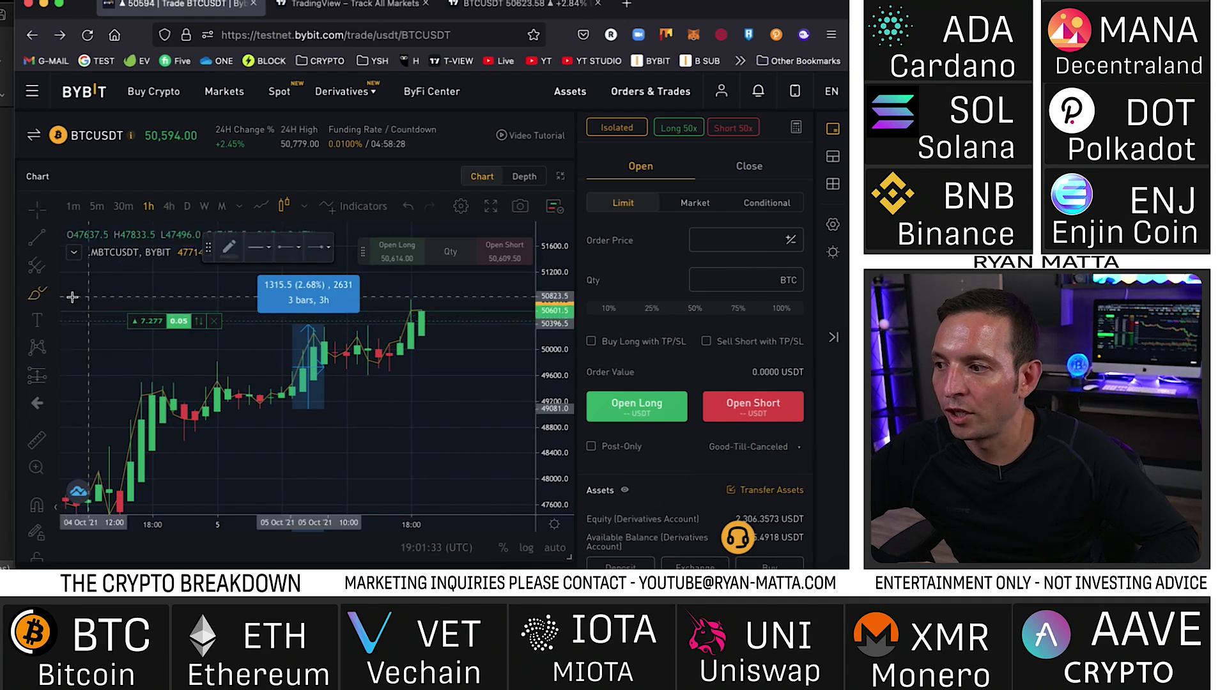
left_click_drag(460, 317, 389, 318)
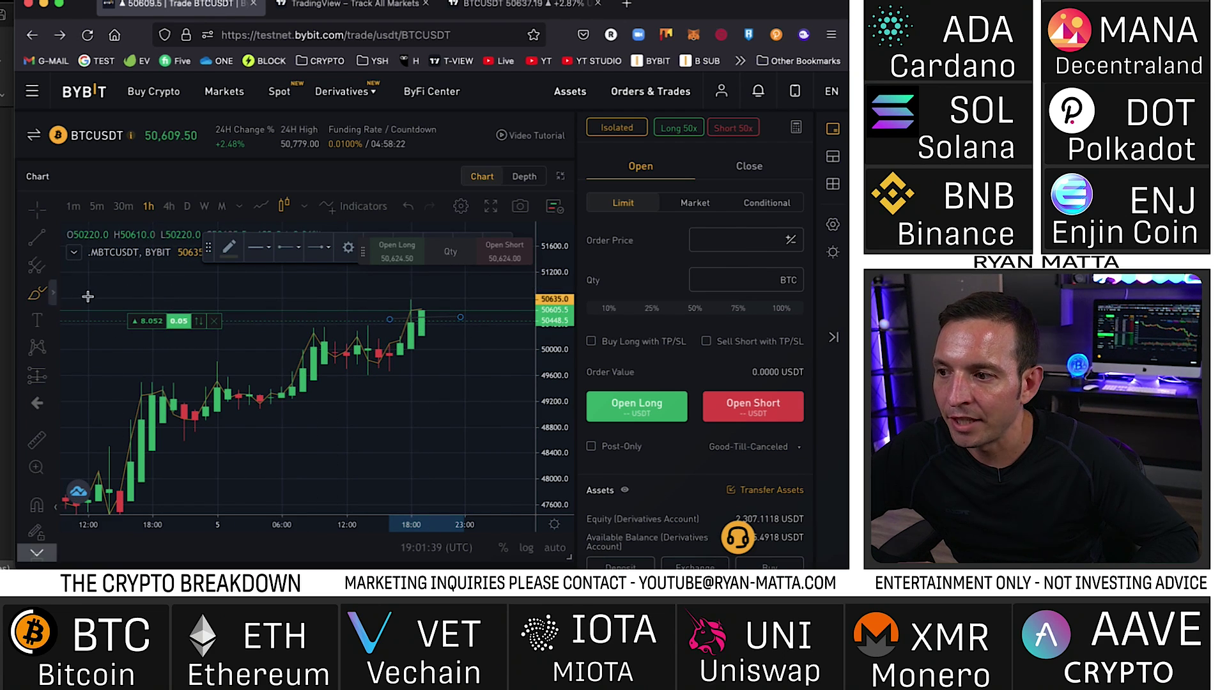
left_click_drag(209, 256, 179, 292)
left_click(200, 286)
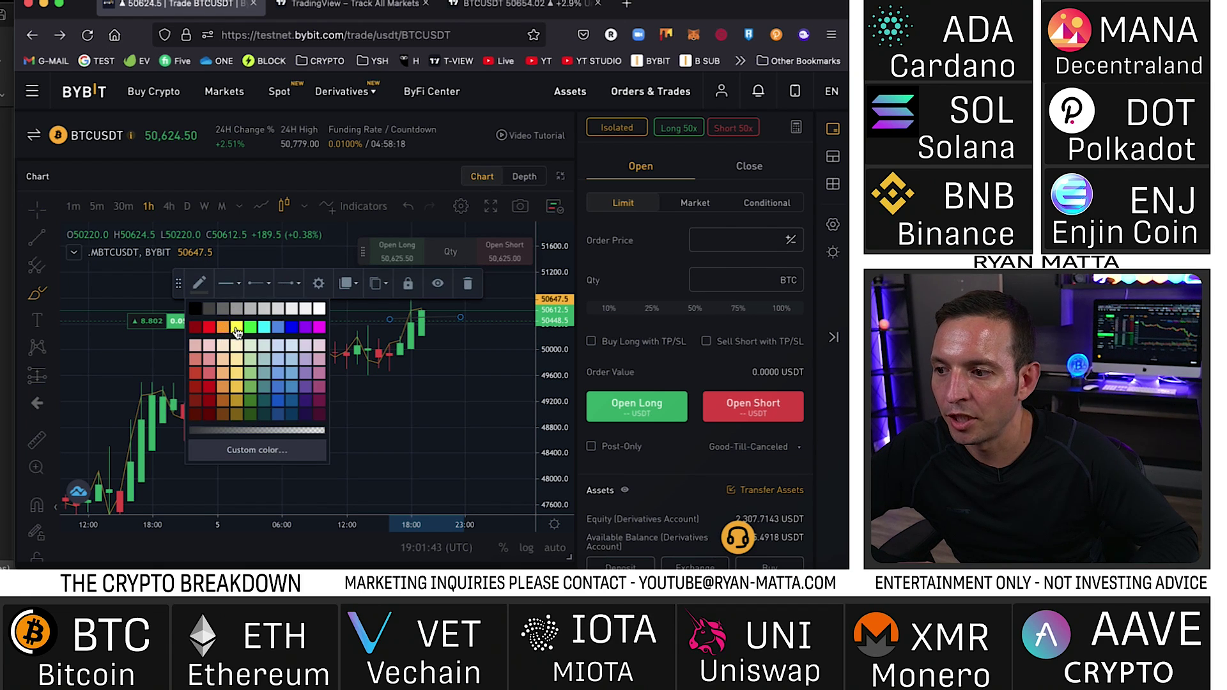
left_click(237, 329)
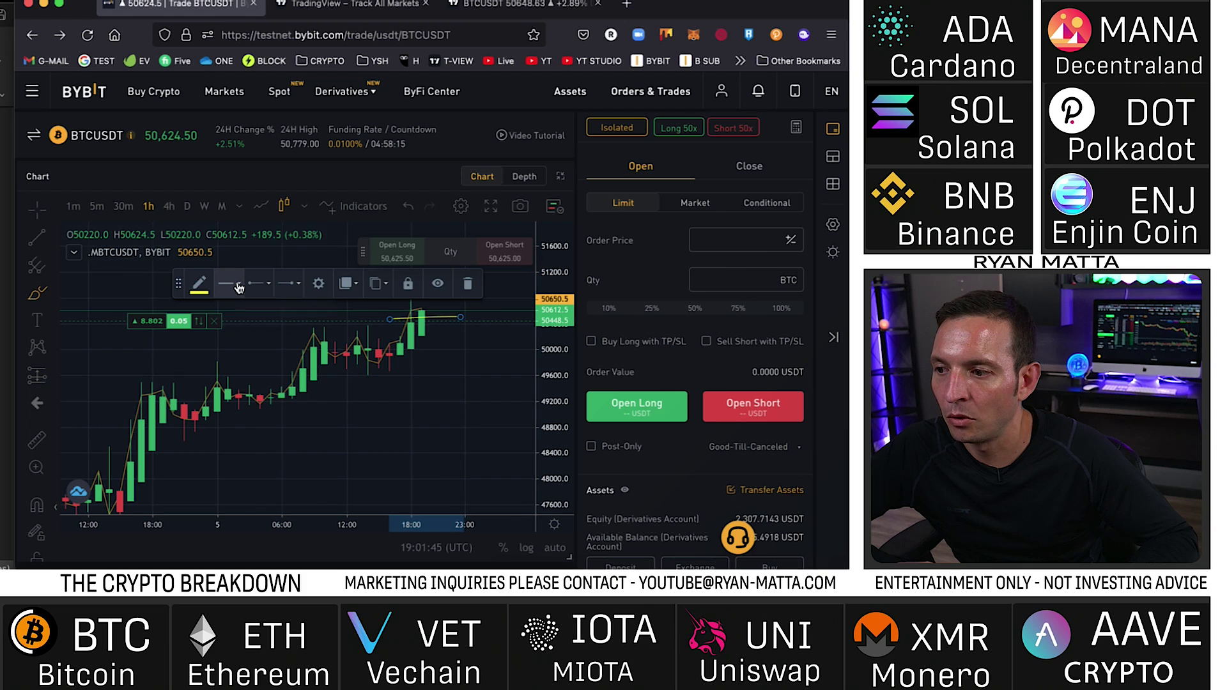
Try a large looping brush stroke around the 5 October candles and undo it.
mouse_move(386, 321)
left_mouse_down()
mouse_move(329, 323)
mouse_move(356, 428)
mouse_move(319, 352)
mouse_move(238, 384)
left_mouse_up()
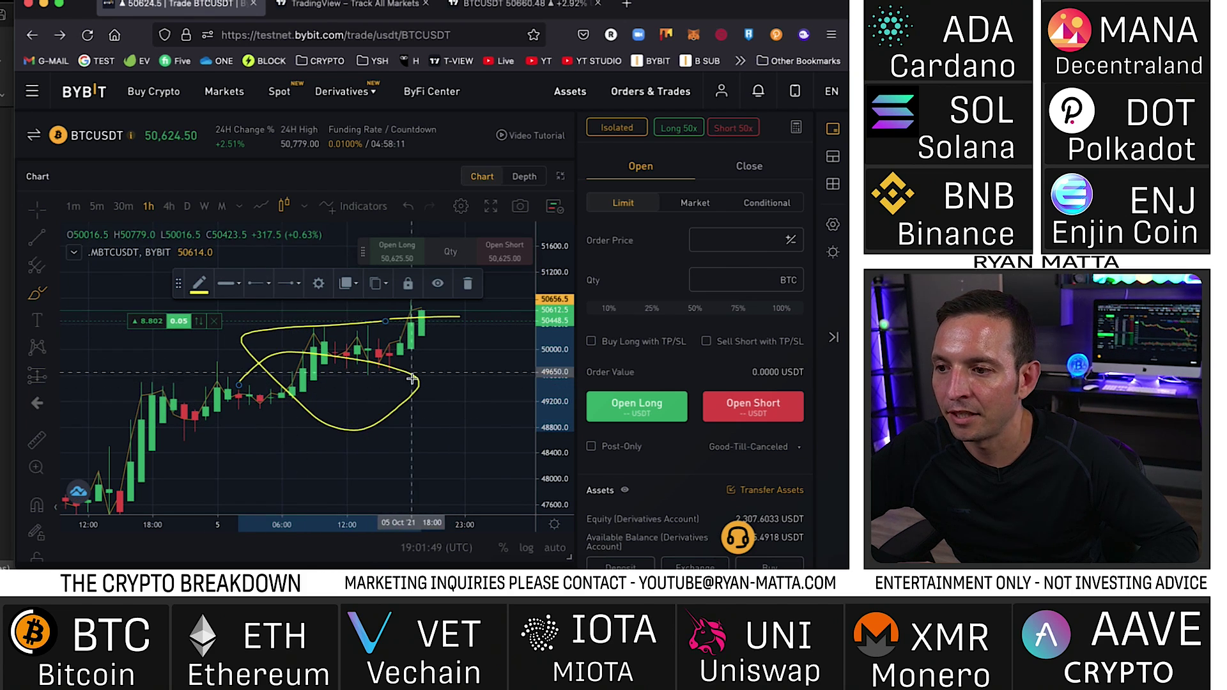
key("super+z")
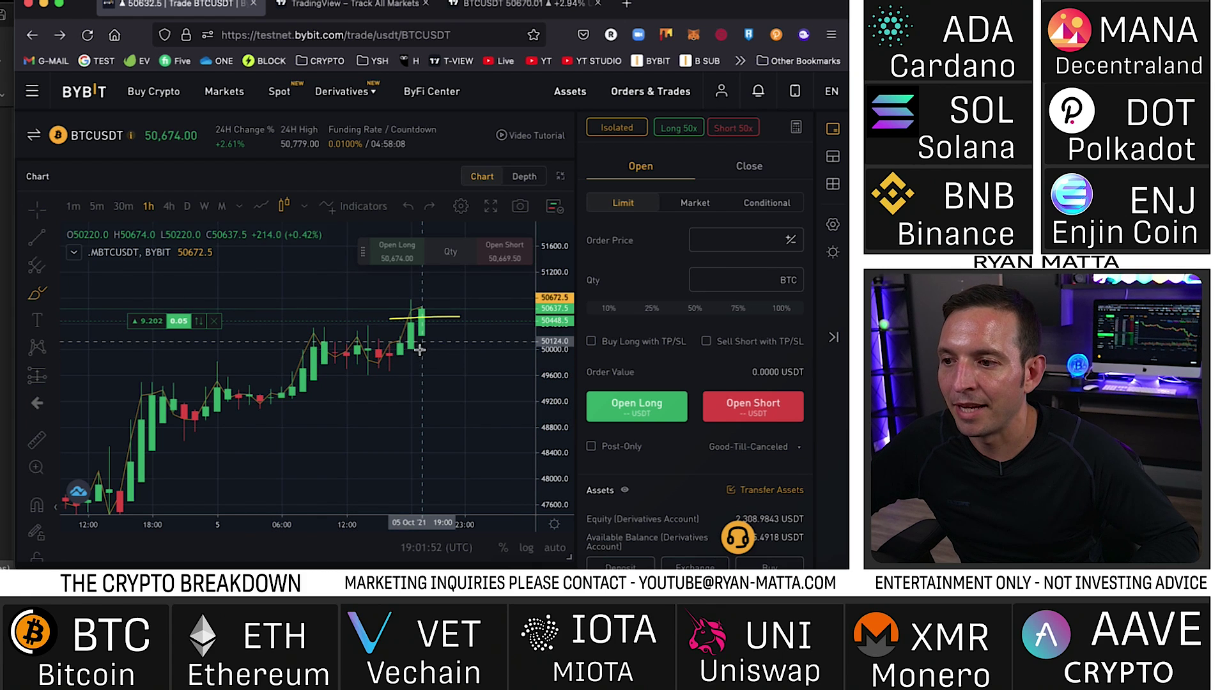
Brush a curved yellow stroke beneath the latest candles and move the nearly horizontal stroke to about 49,200 under the 5 October morning candles.
left_click_drag(463, 340, 390, 414)
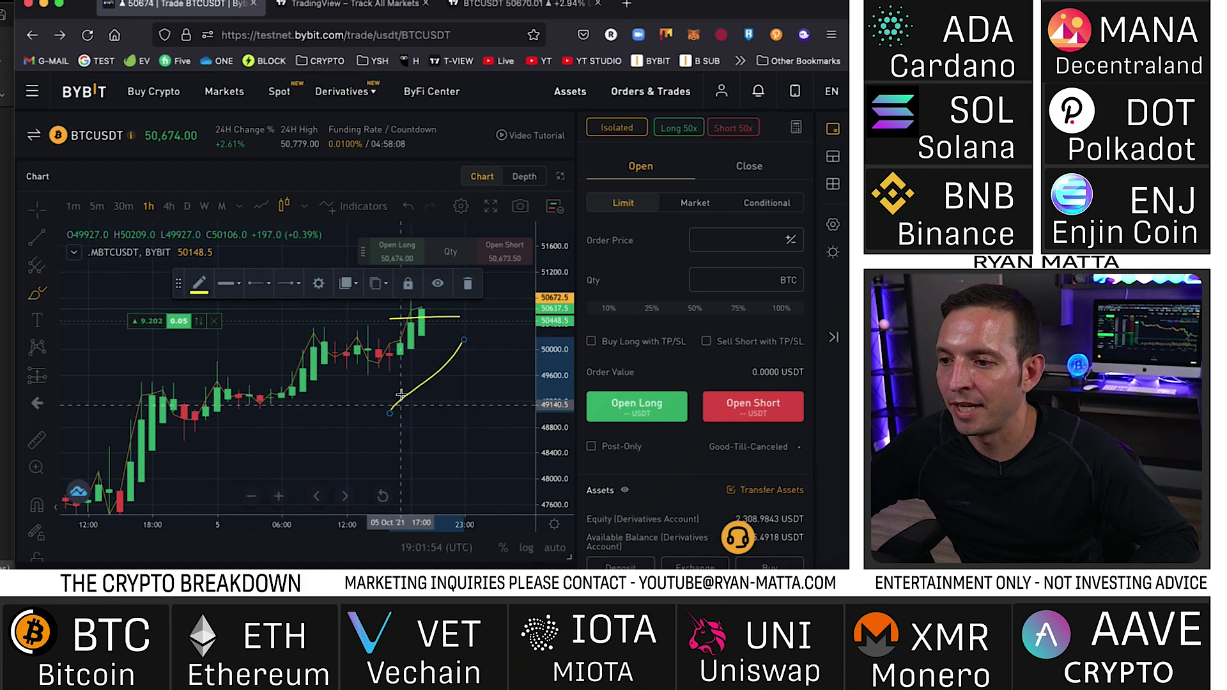
left_click(358, 288)
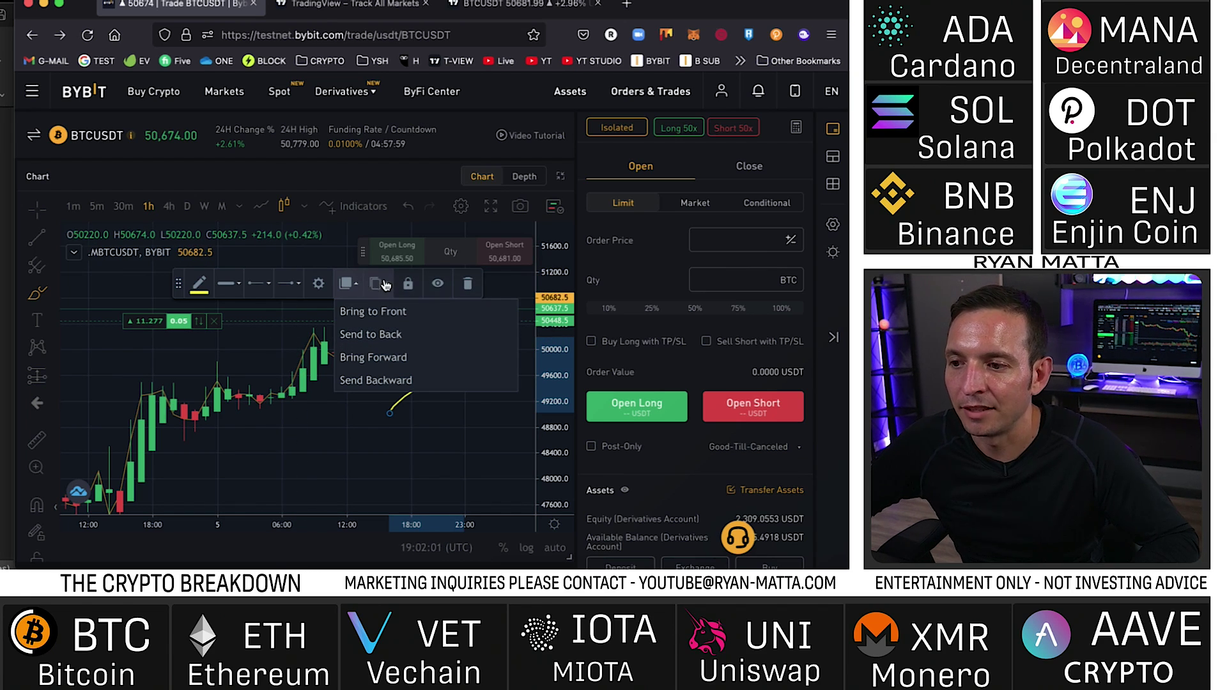
left_click(36, 220)
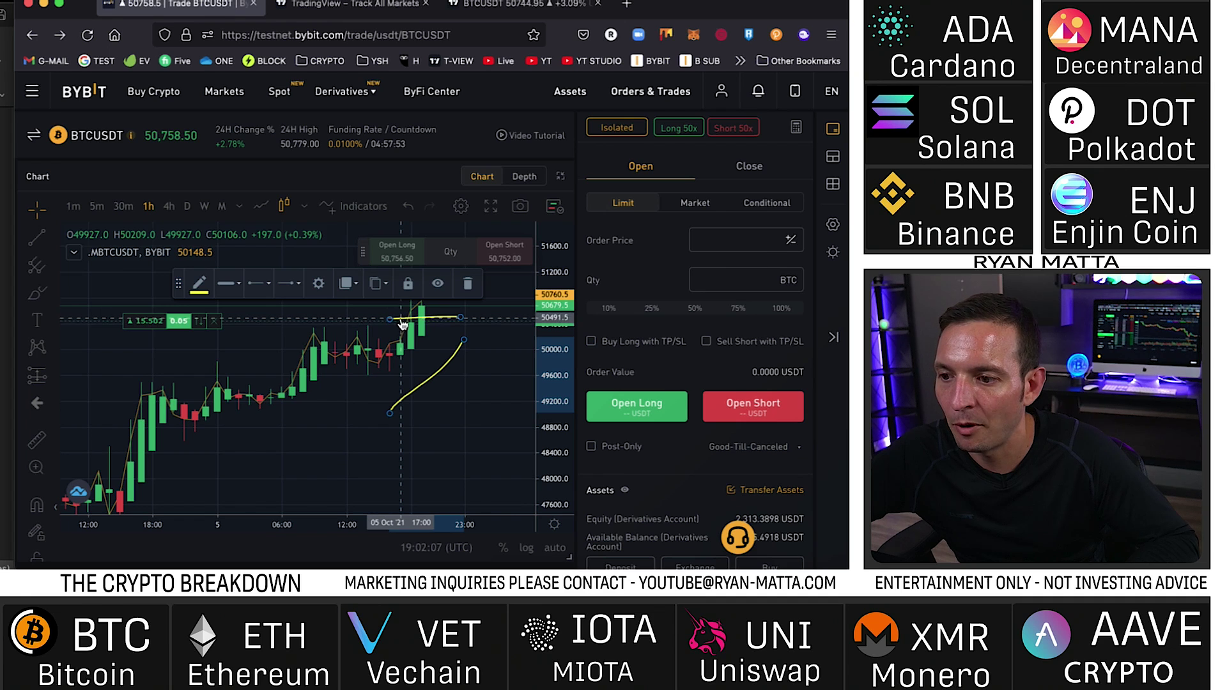
left_click_drag(403, 324, 294, 408)
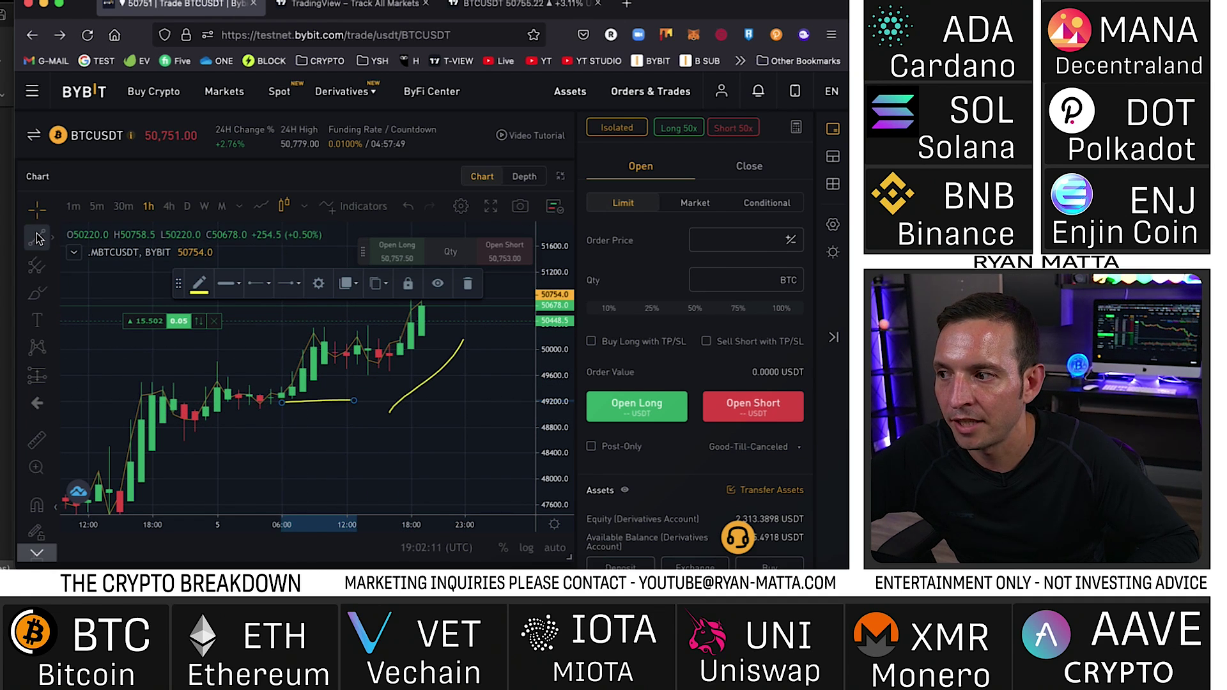
Draw a descending trend line from about 50,136 on 4 October to about 48,405 on 5 October, with the thickest width and bright green colour.
left_click(36, 238)
left_click(169, 348)
left_click(417, 460)
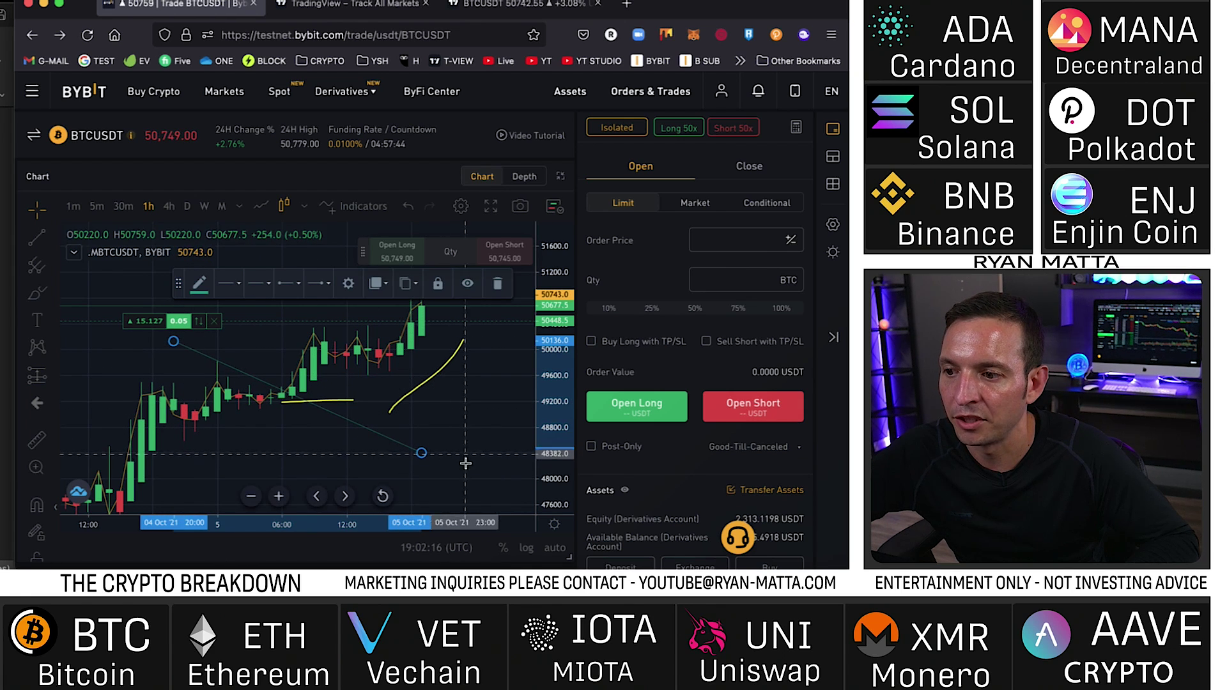
left_click(229, 283)
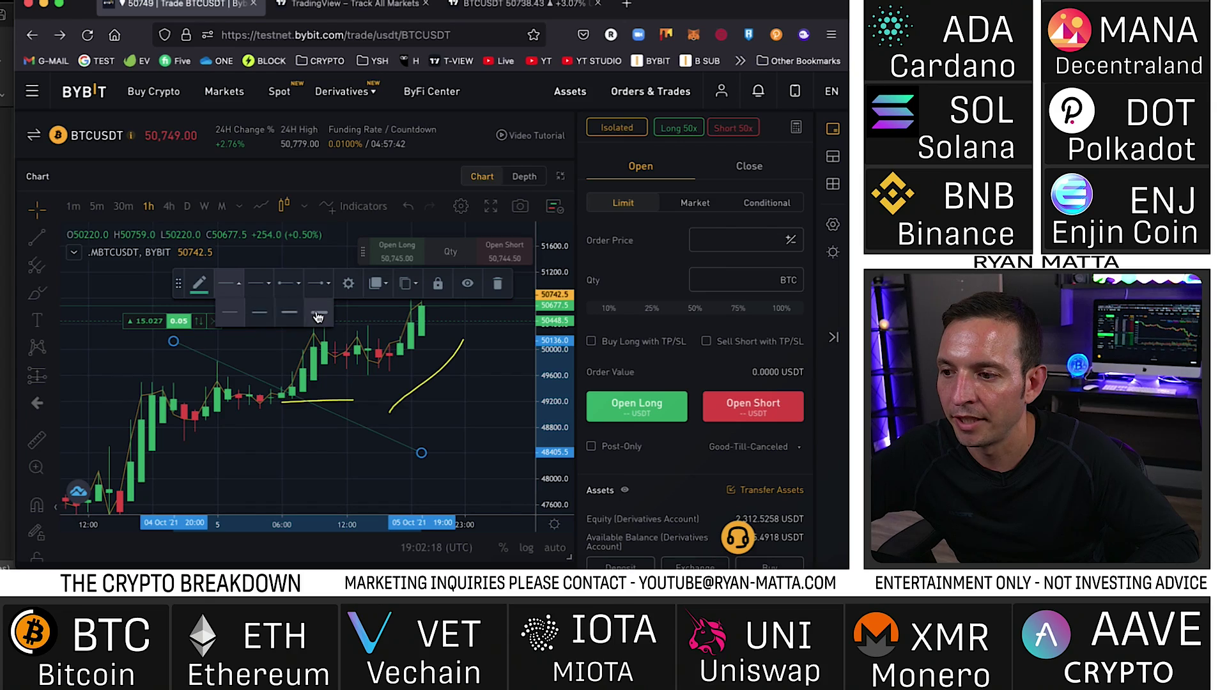
left_click(318, 316)
left_click(199, 283)
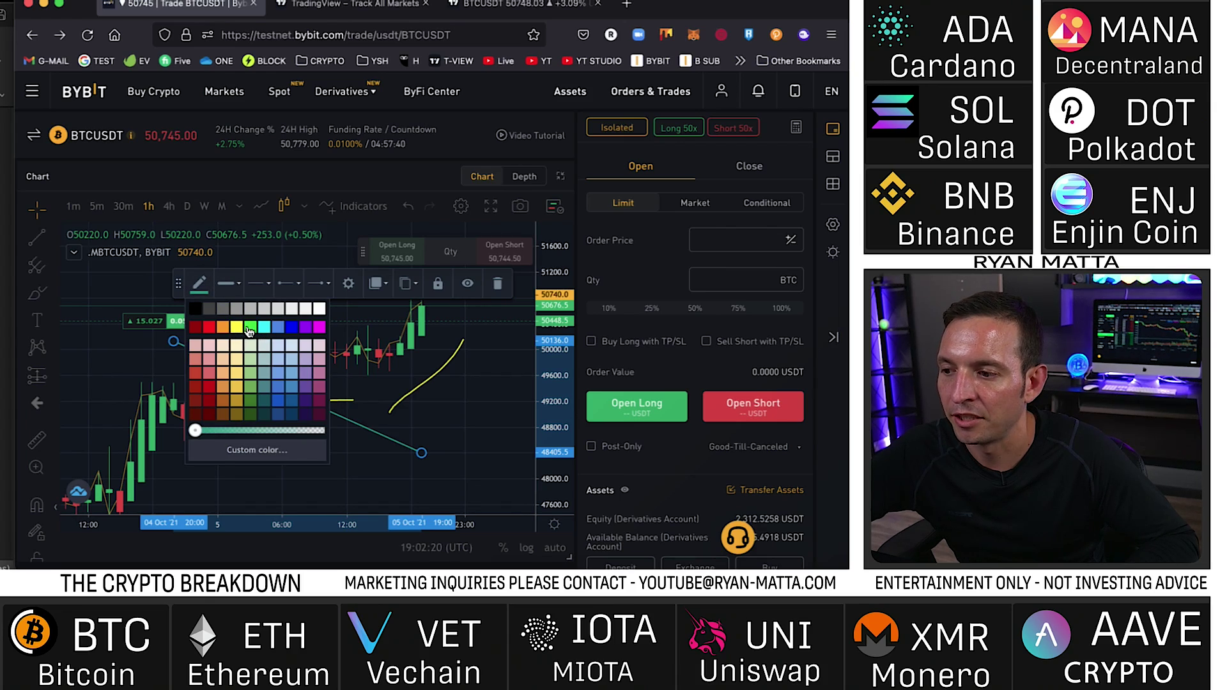
left_click(250, 329)
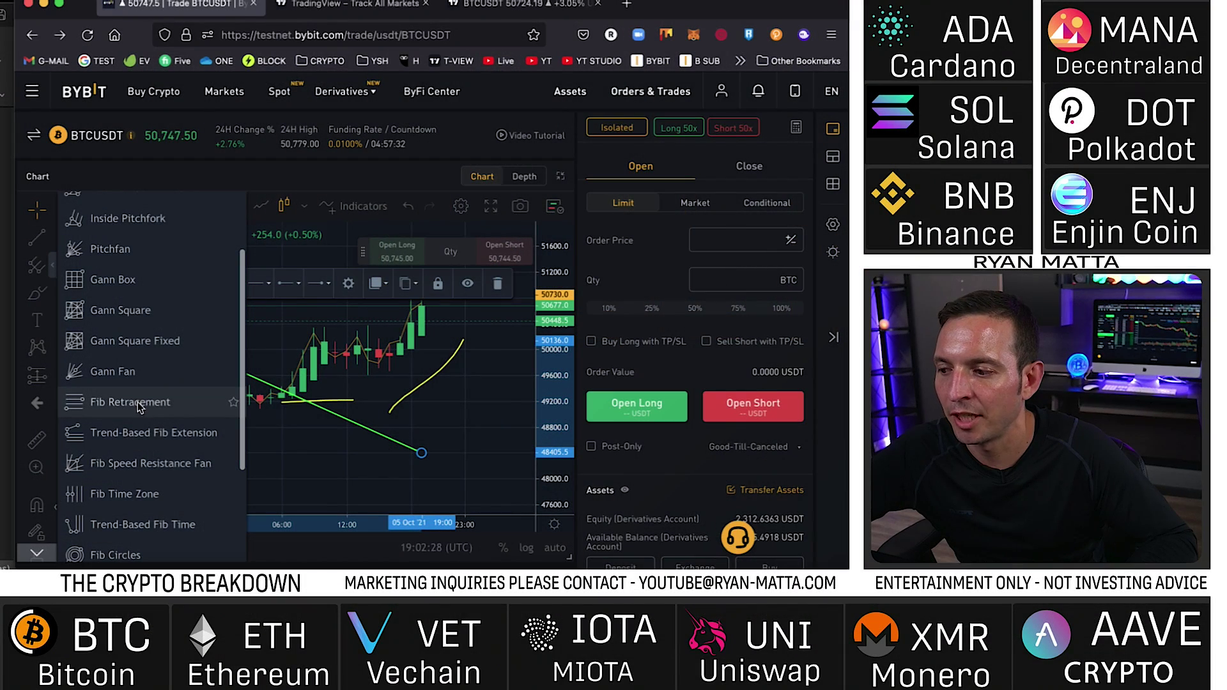
Add Fib Retracement to the favourites and draw one on 5 October from about 50,385 at 09:00 down to about 49,377 at 20:00.
scroll(140, 407, "down", 2)
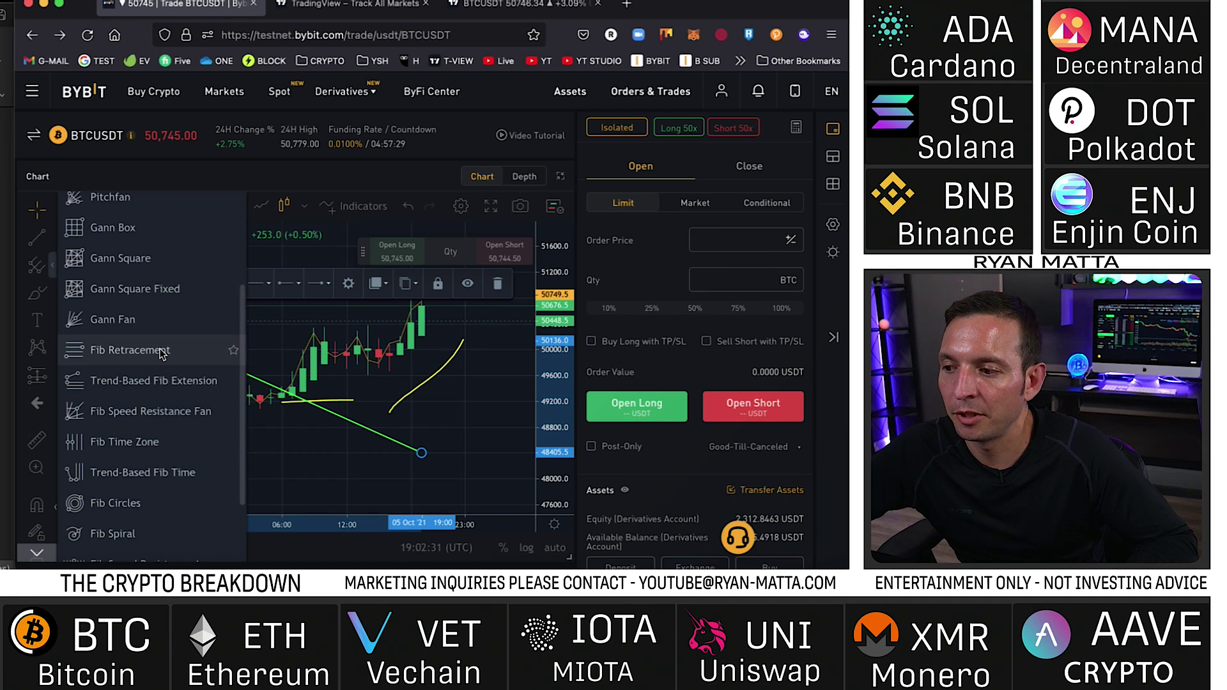
left_click(233, 351)
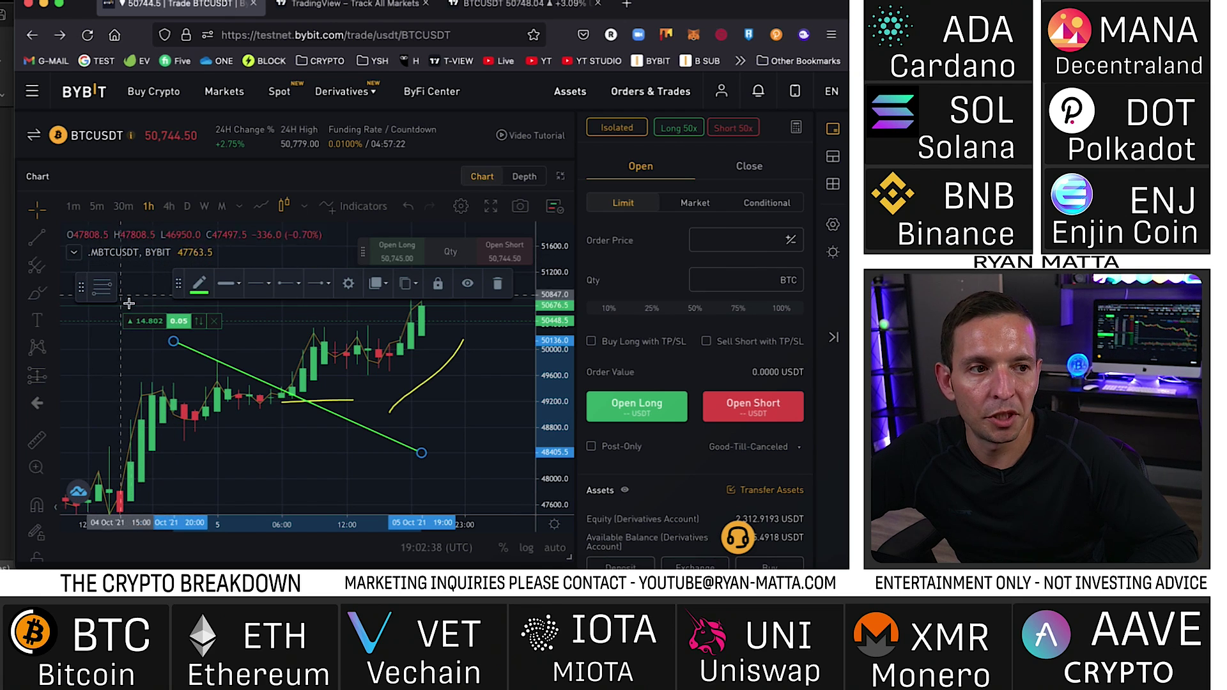
left_click(102, 287)
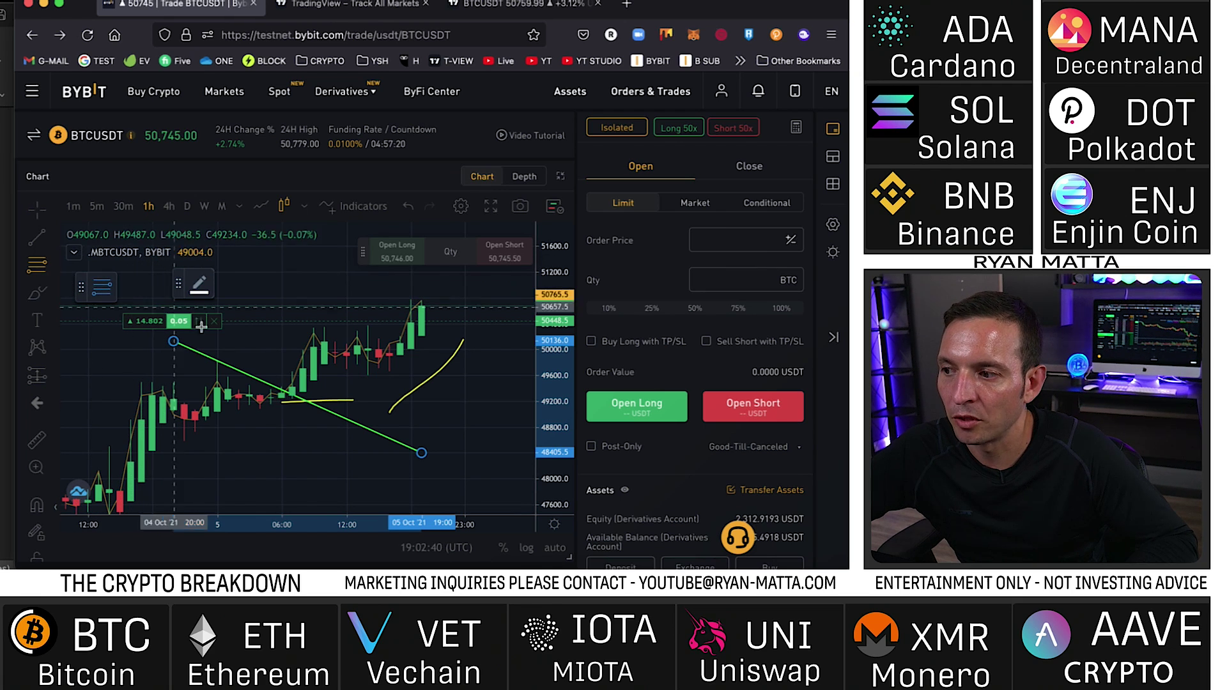
left_click(313, 325)
left_click(432, 391)
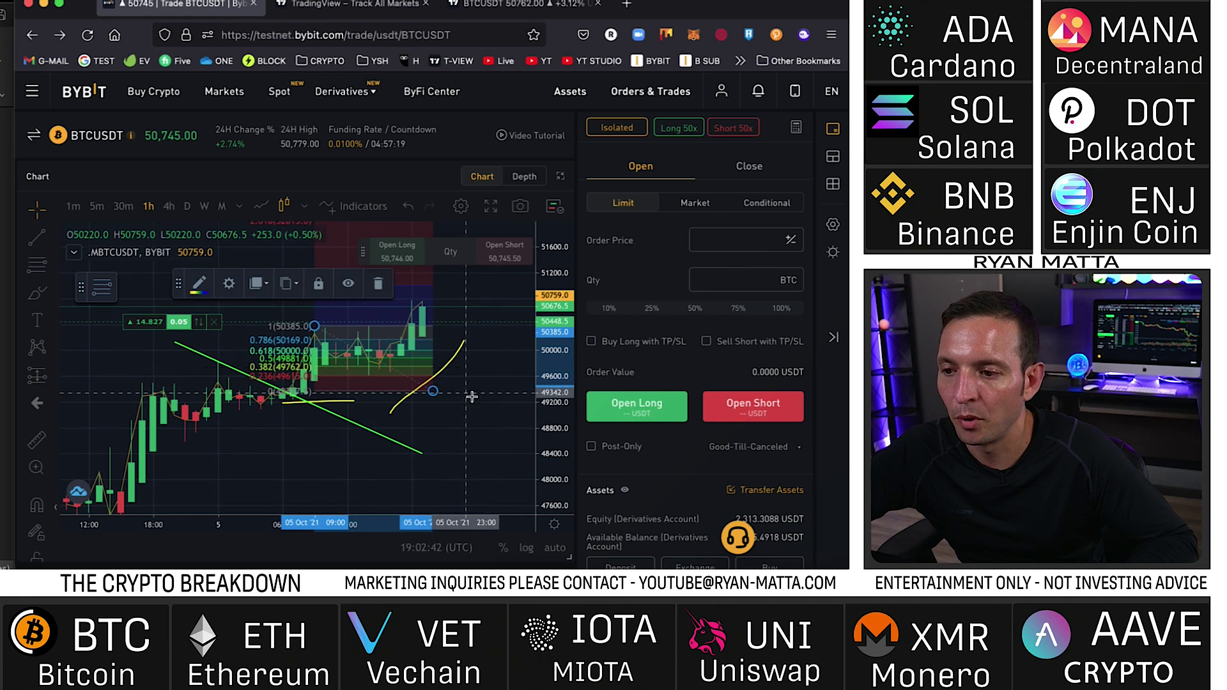
Open the Fib retracement's settings and turn off the 0.236, 0.786, 2.618, 3.618 and 4.236 levels.
left_click_drag(540, 322, 553, 289)
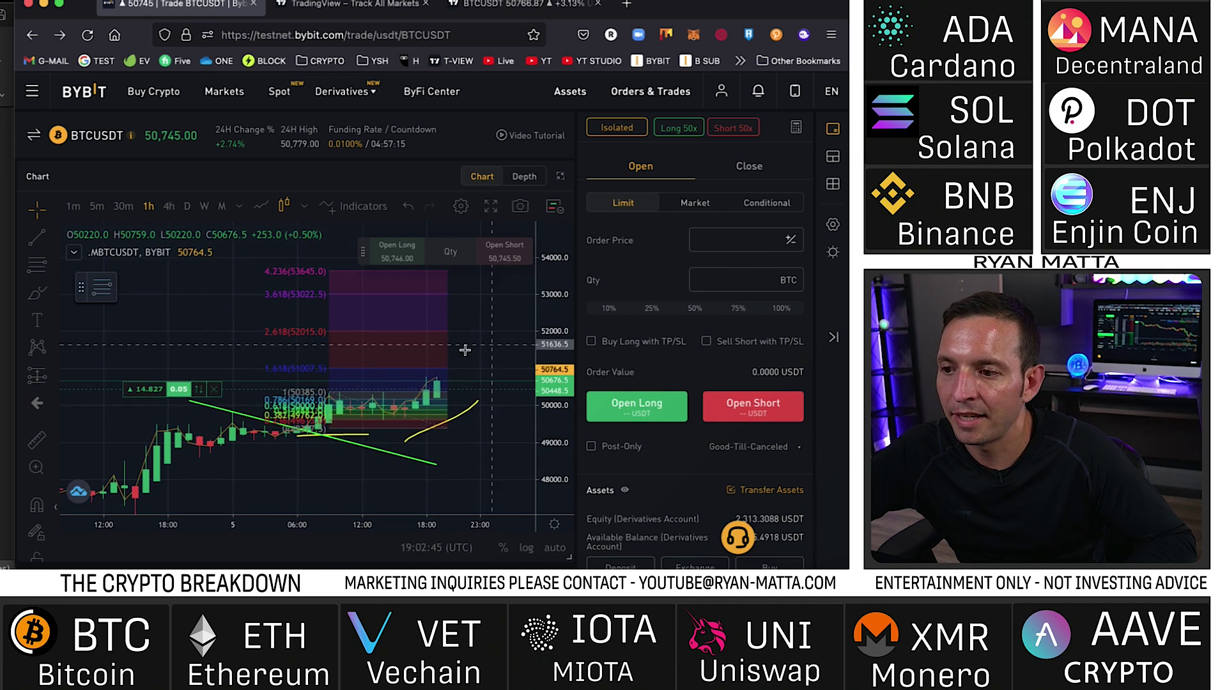
left_click(331, 400)
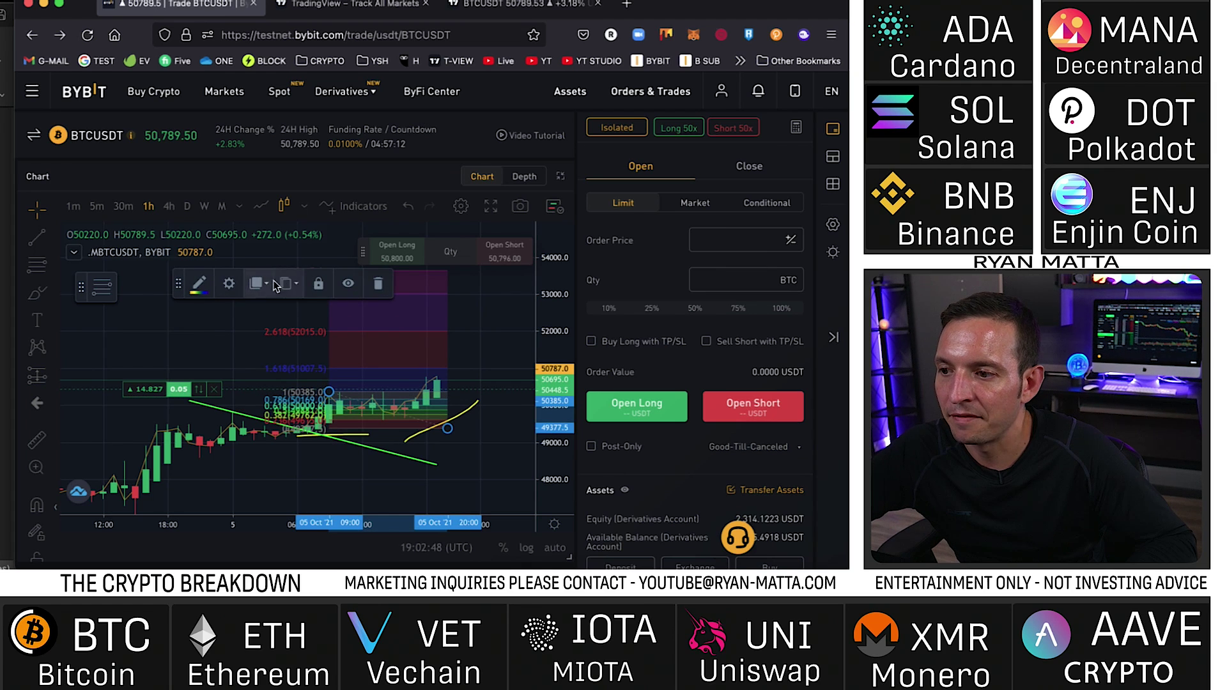
left_click(228, 284)
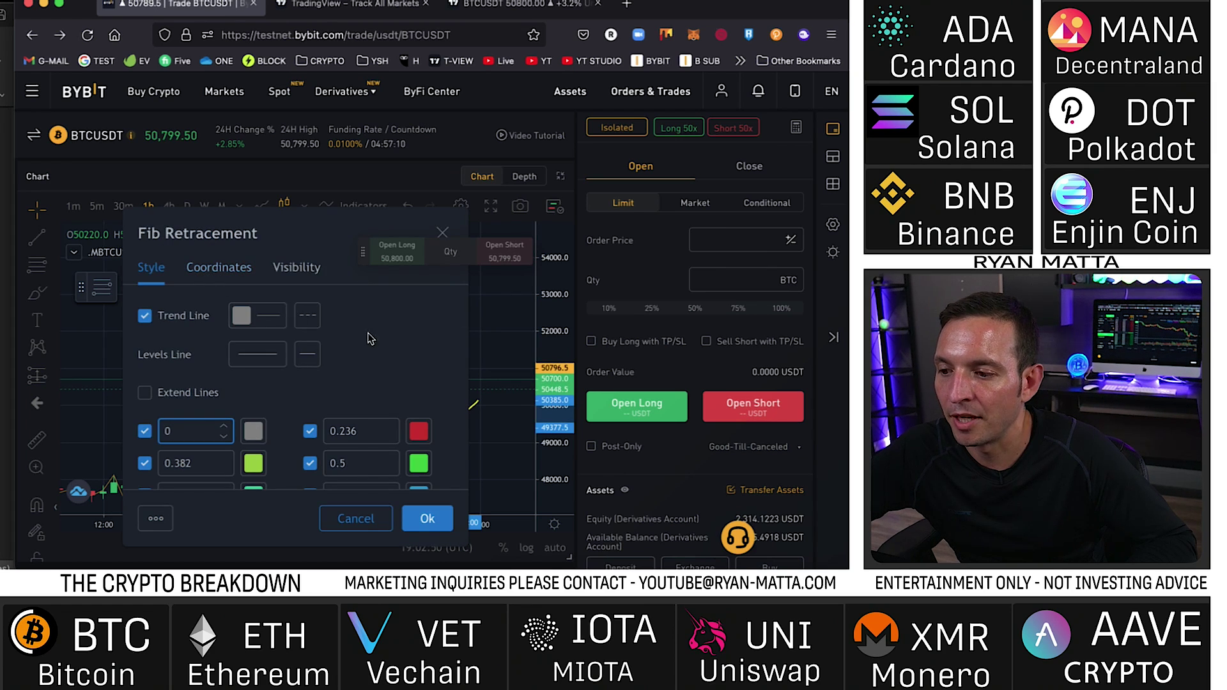
scroll(369, 339, "down", 2)
left_click_drag(377, 258, 314, 204)
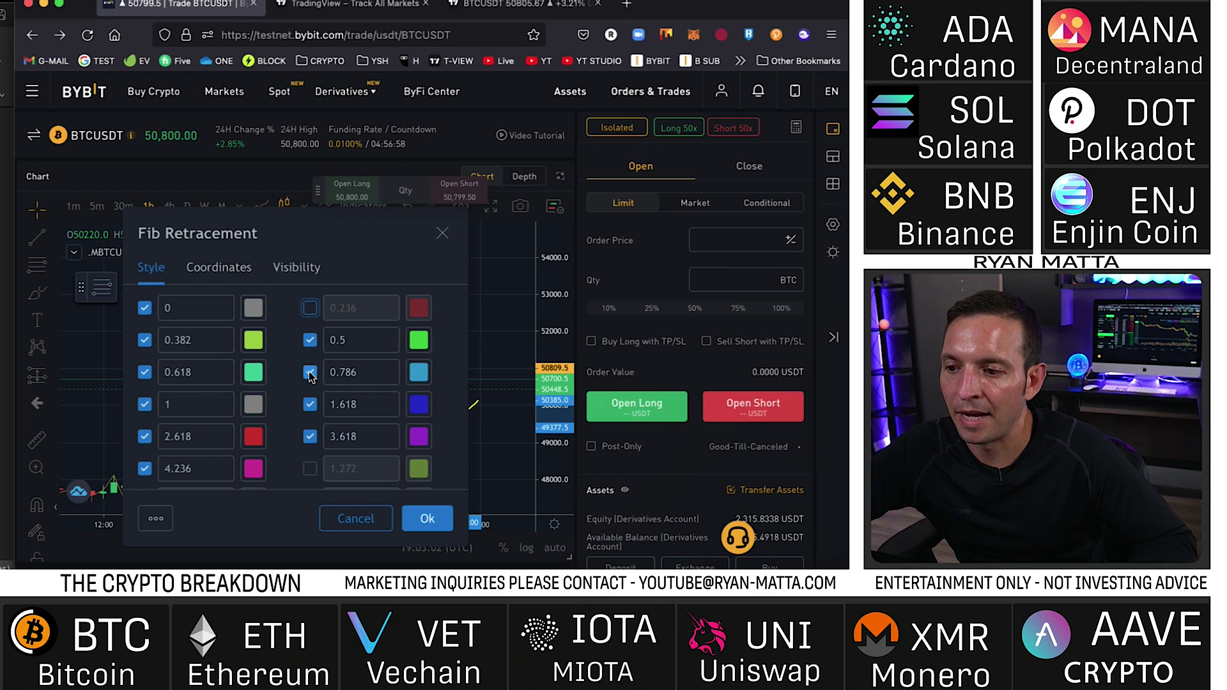
scroll(333, 412, "down", 1)
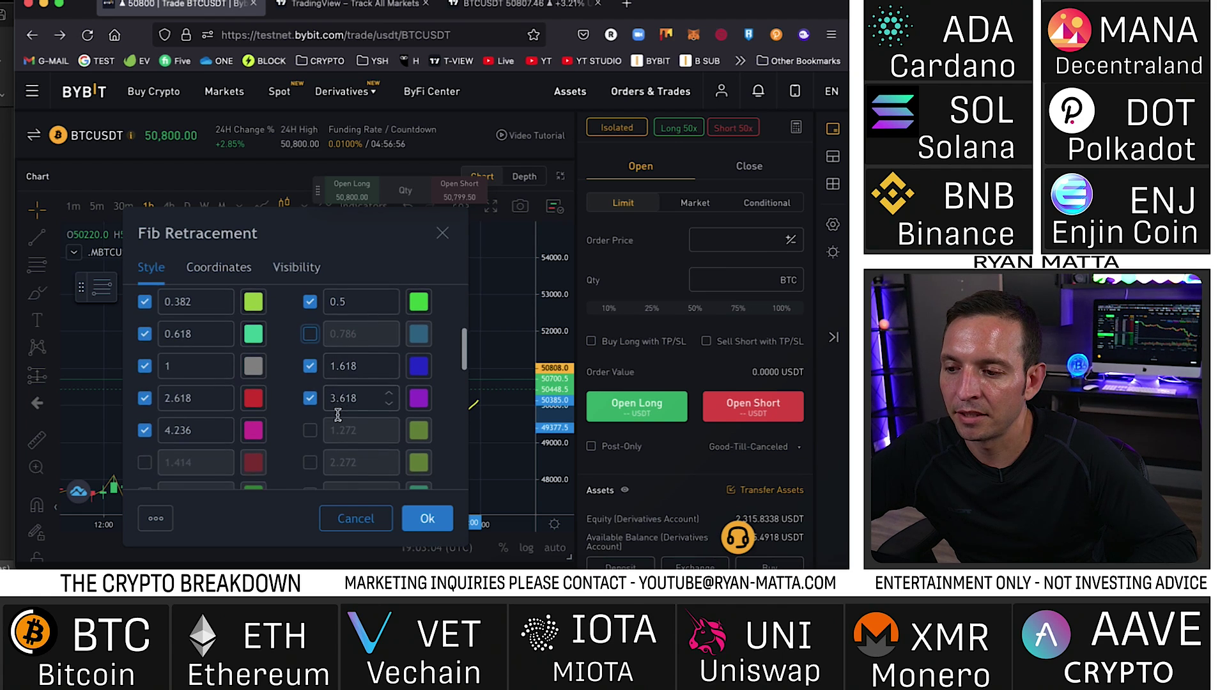
left_click(310, 397)
left_click(144, 397)
left_click(145, 429)
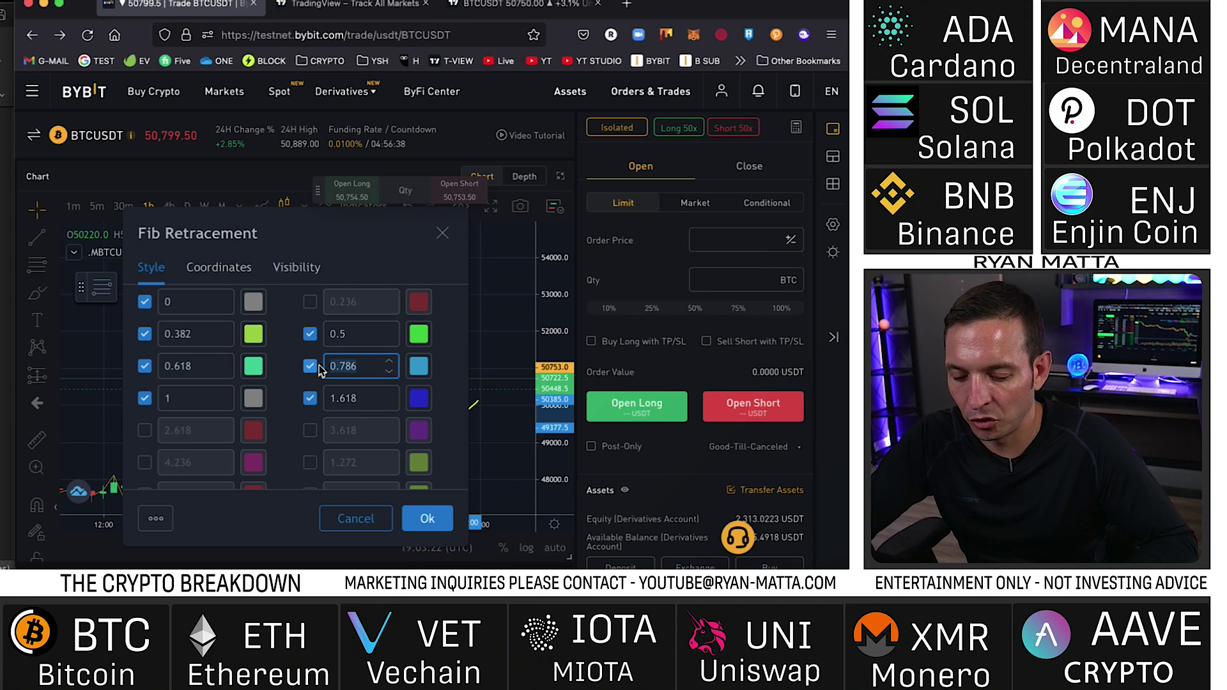
Re-enable the 0.786 level with the value 1.38, and colour the 0.5 and 1.38 levels white and the 1.618 level orange.
type("8")
left_click(419, 368)
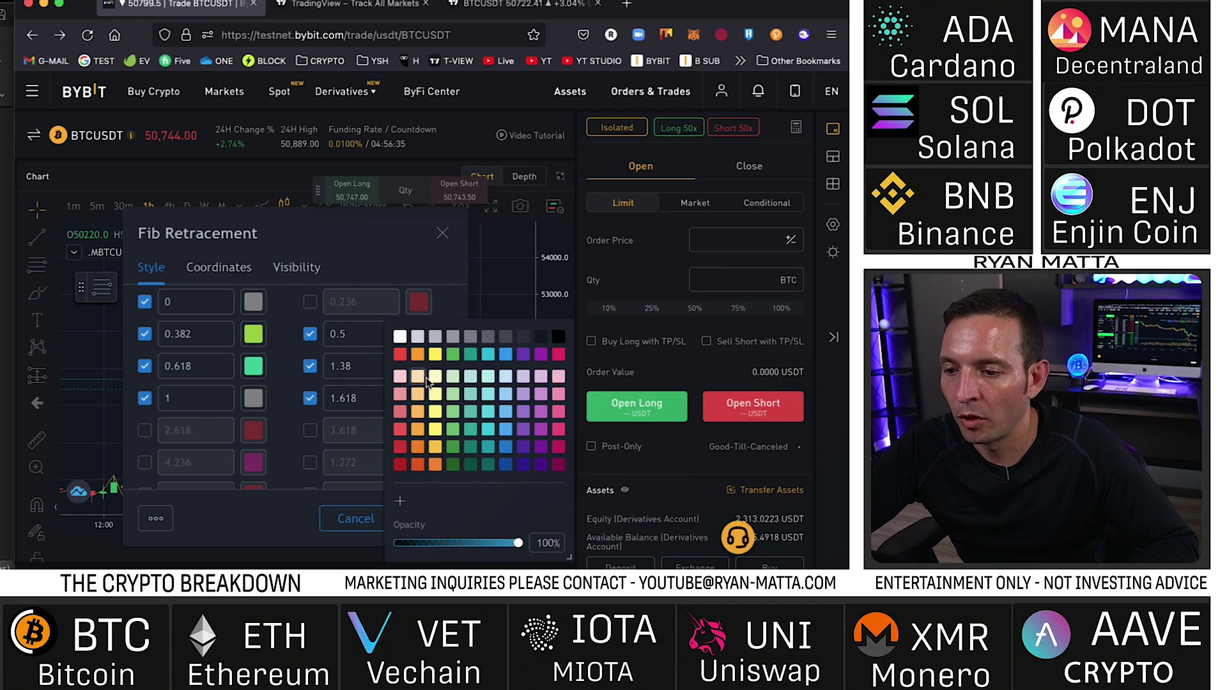
left_click(432, 303)
left_click(419, 335)
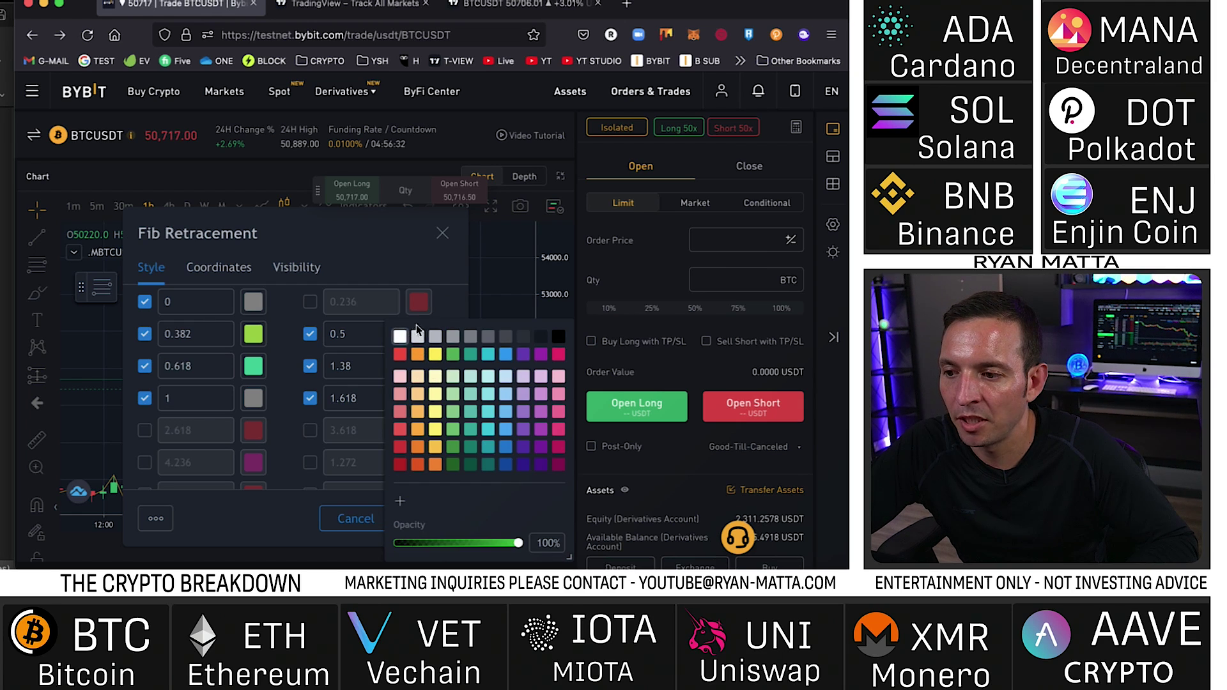
left_click(400, 337)
left_click(447, 310)
left_click(417, 398)
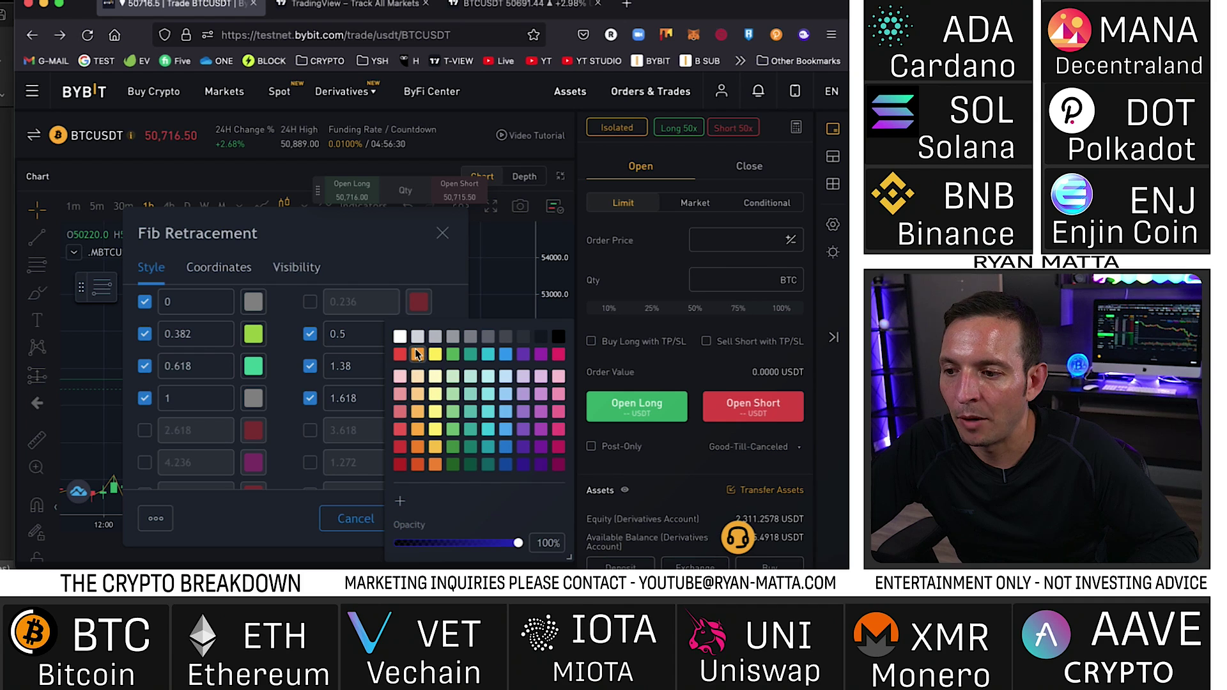
left_click(375, 406)
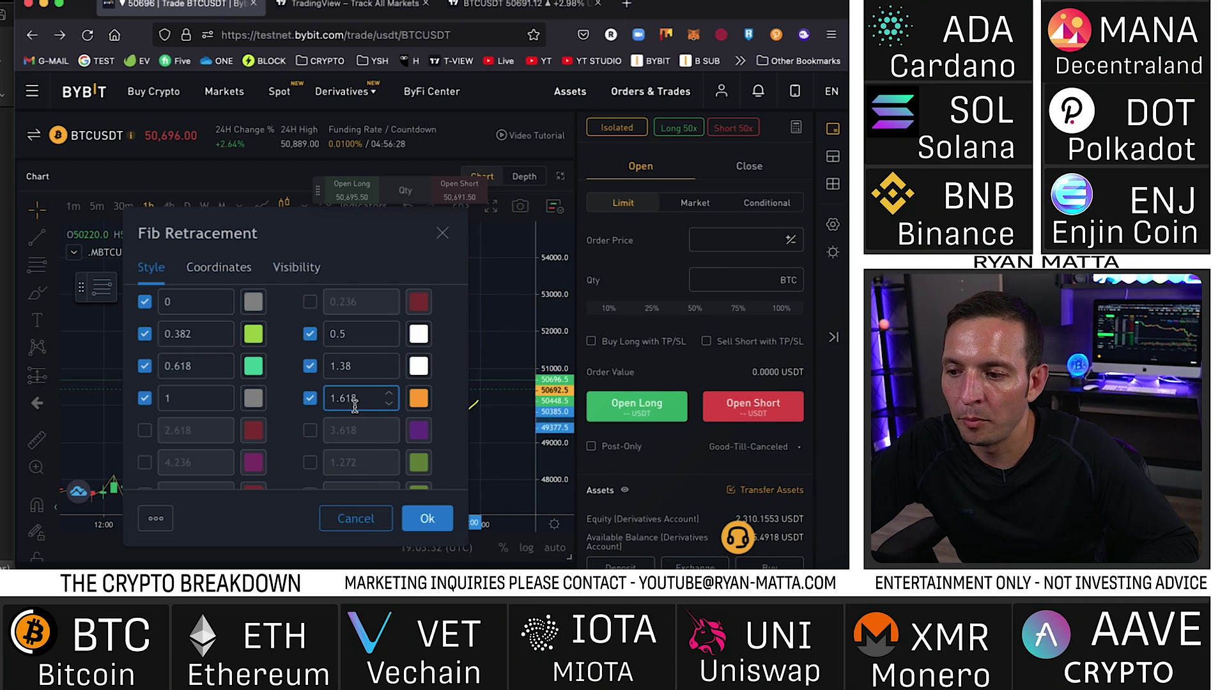
Colour the retracement's 0.618 level orange and its 0.382 and 1 levels white.
left_click(253, 363)
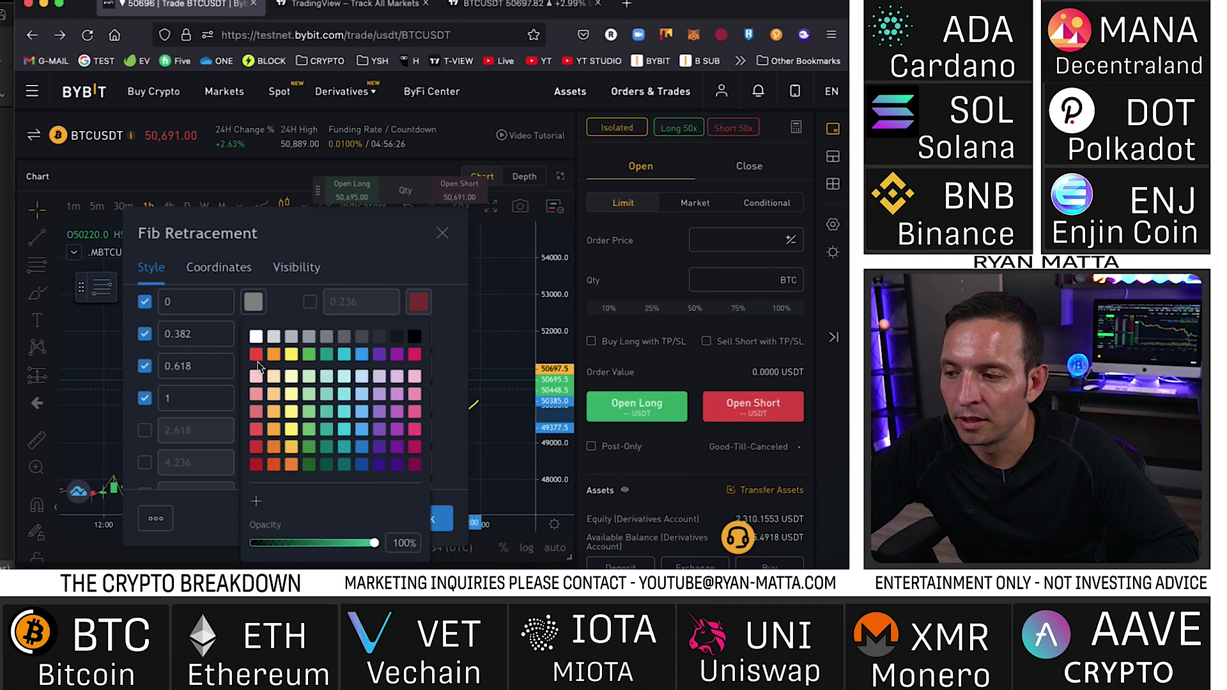
left_click(279, 309)
left_click(255, 335)
left_click(257, 337)
left_click(279, 312)
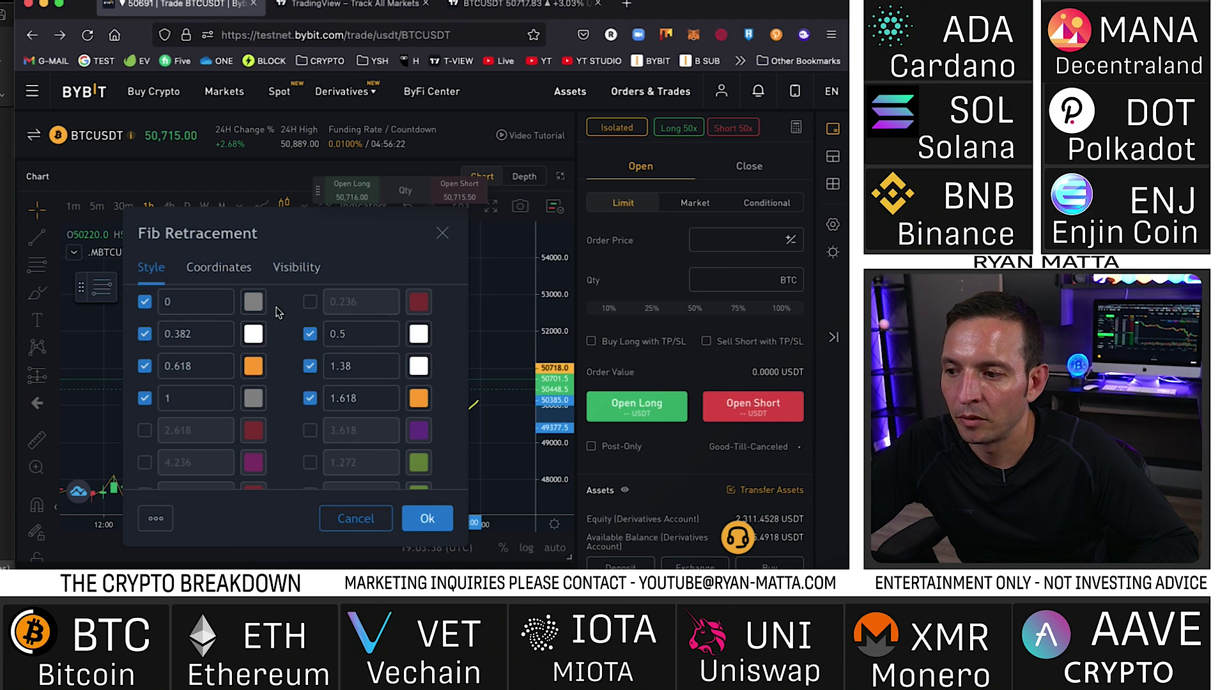
left_click(255, 397)
left_click(256, 337)
Make the retracement's background fully transparent and apply the settings.
scroll(288, 386, "down", 5)
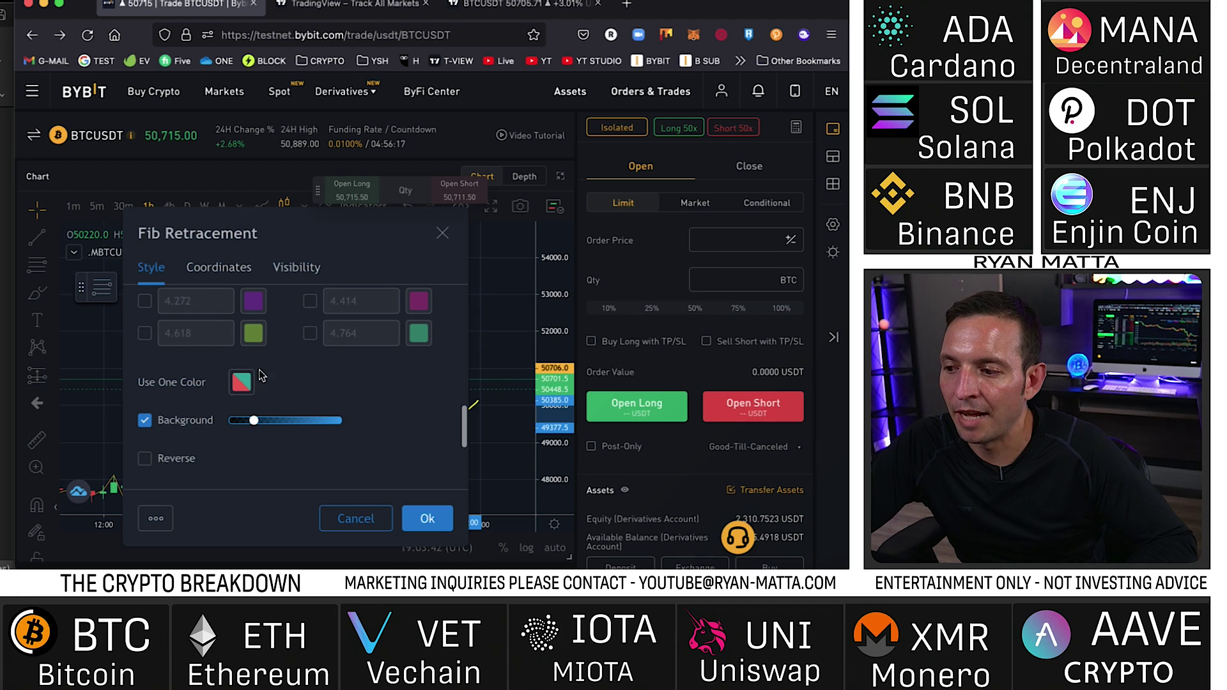
scroll(324, 399, "up", 2)
scroll(313, 396, "down", 2)
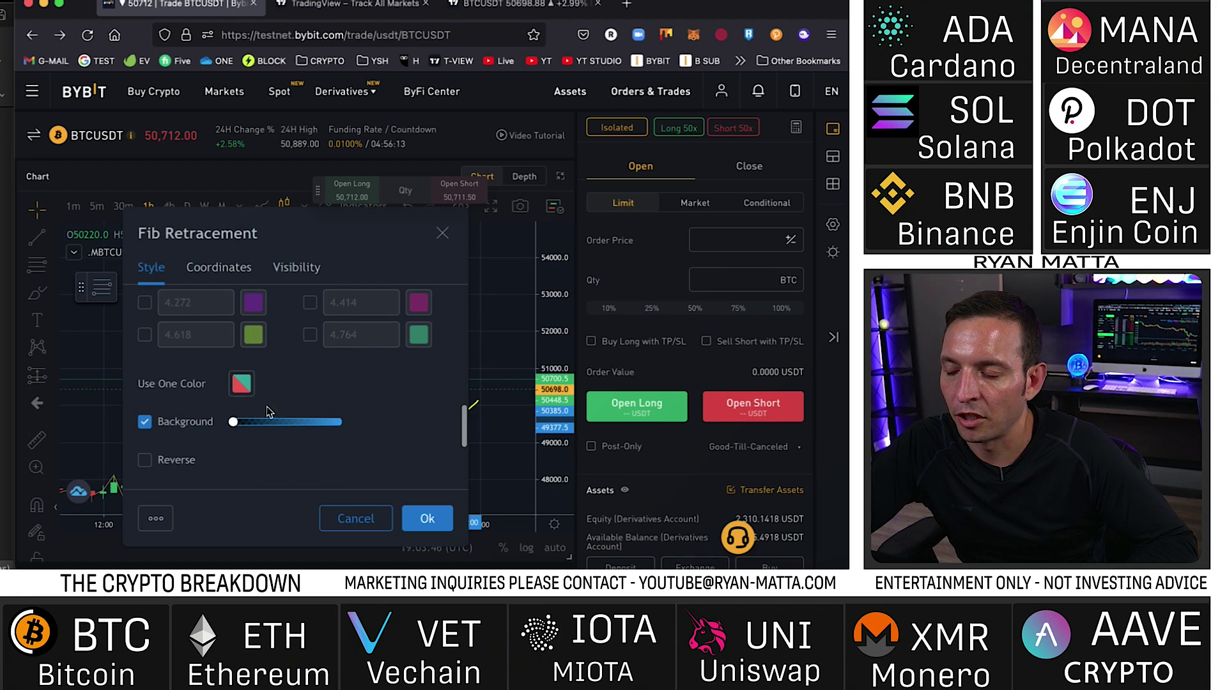
scroll(290, 391, "up", 6)
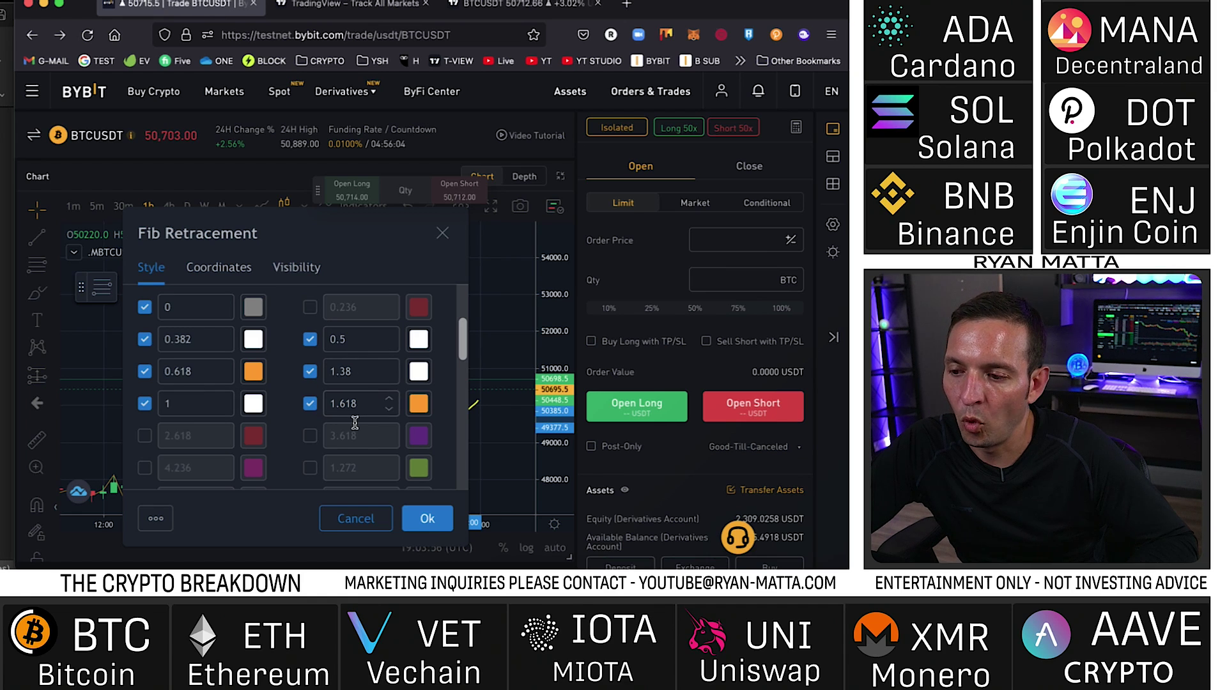
left_click(429, 519)
Reposition the Fib retracement so its 0 level sits at about 49,551 and its 1 level at about 52,821.
mouse_move(382, 382)
left_mouse_down()
mouse_move(449, 336)
mouse_move(494, 422)
left_mouse_up()
scroll(457, 420, "down", 2)
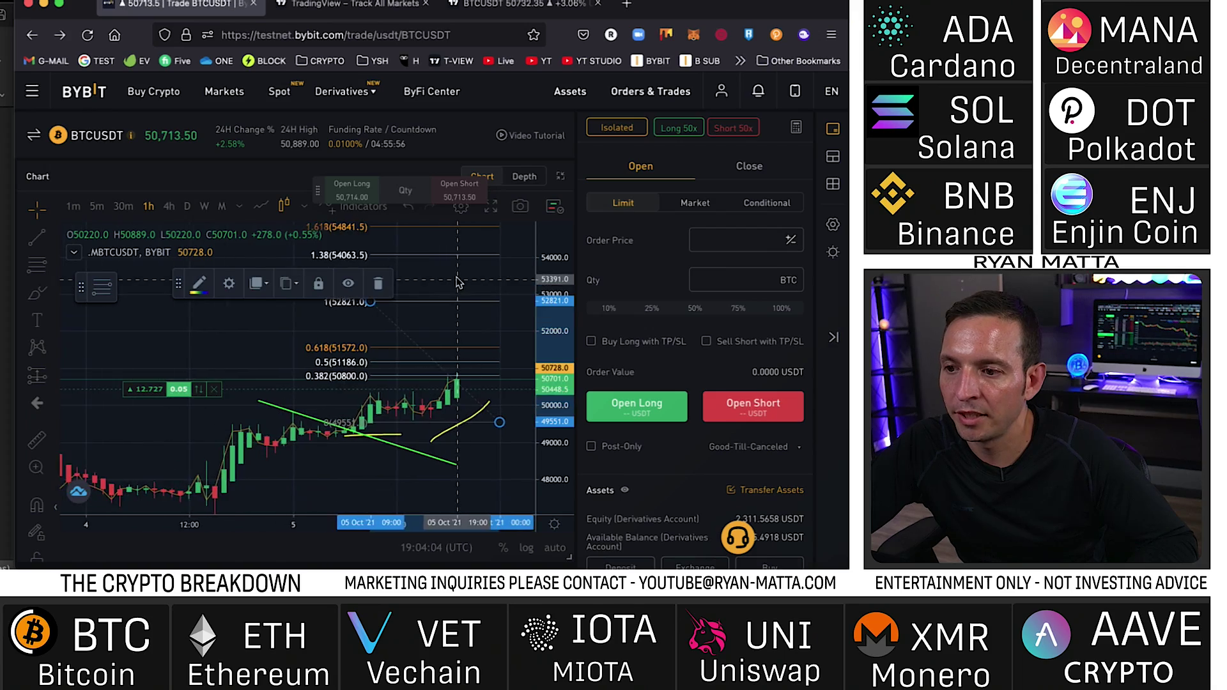
left_click_drag(458, 282, 450, 349)
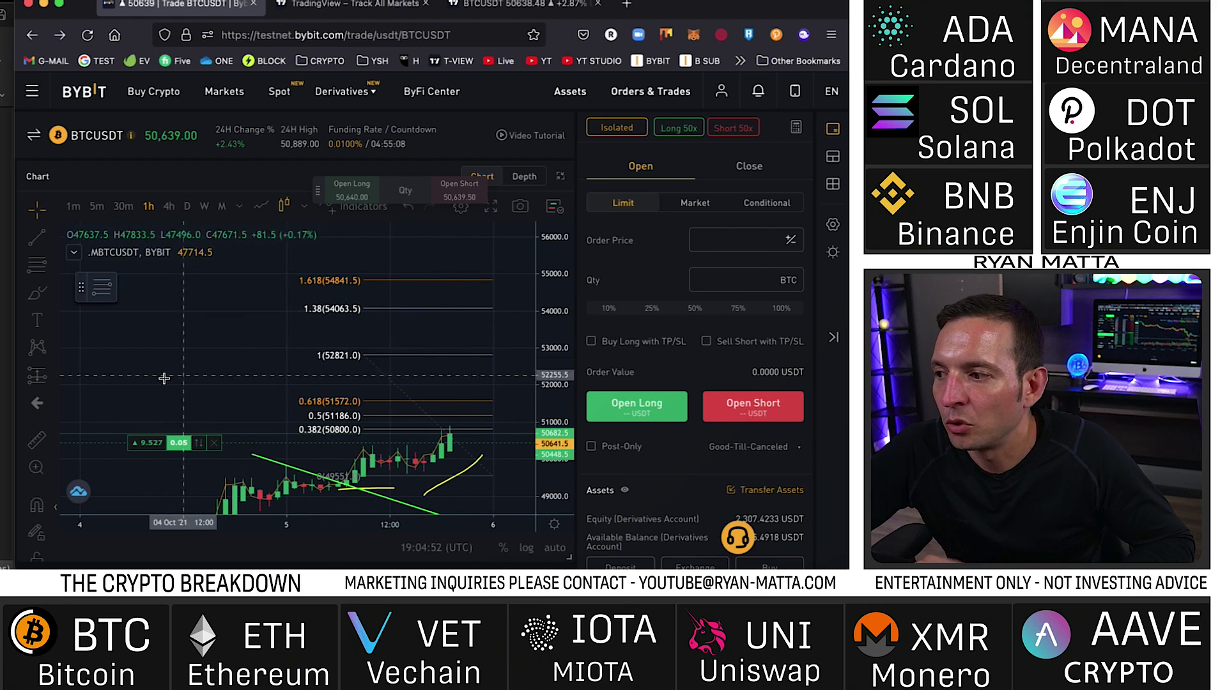
left_click(51, 267)
scroll(157, 362, "down", 5)
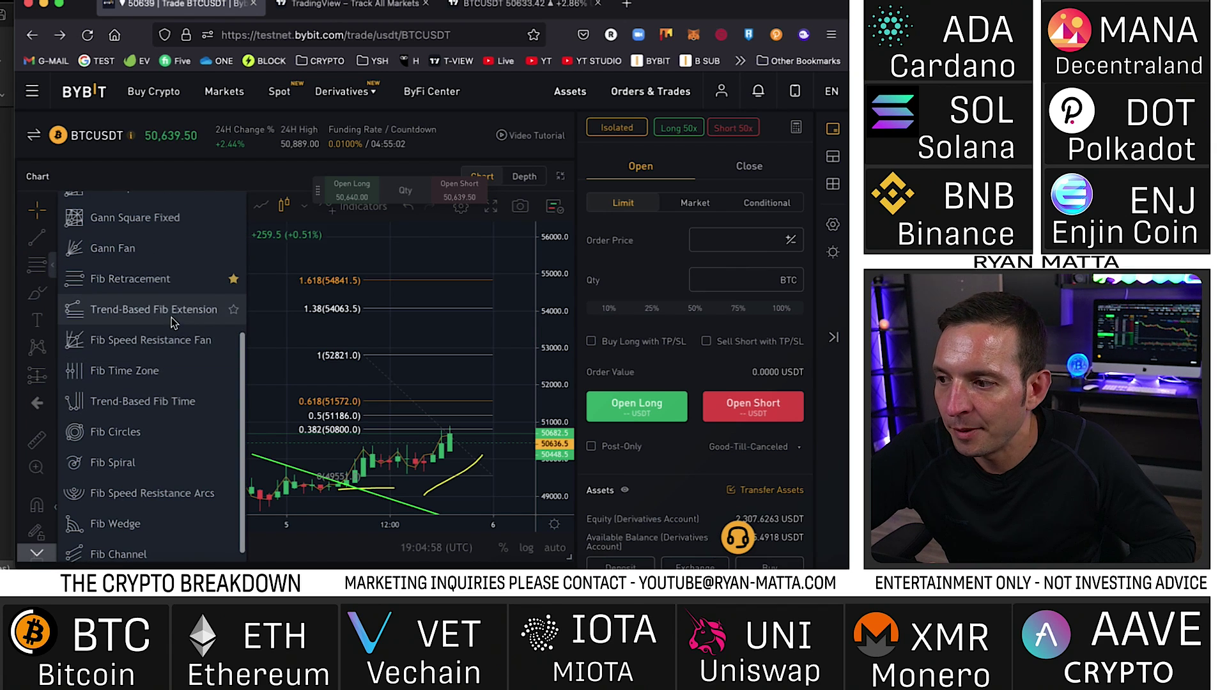
scroll(186, 412, "up", 3)
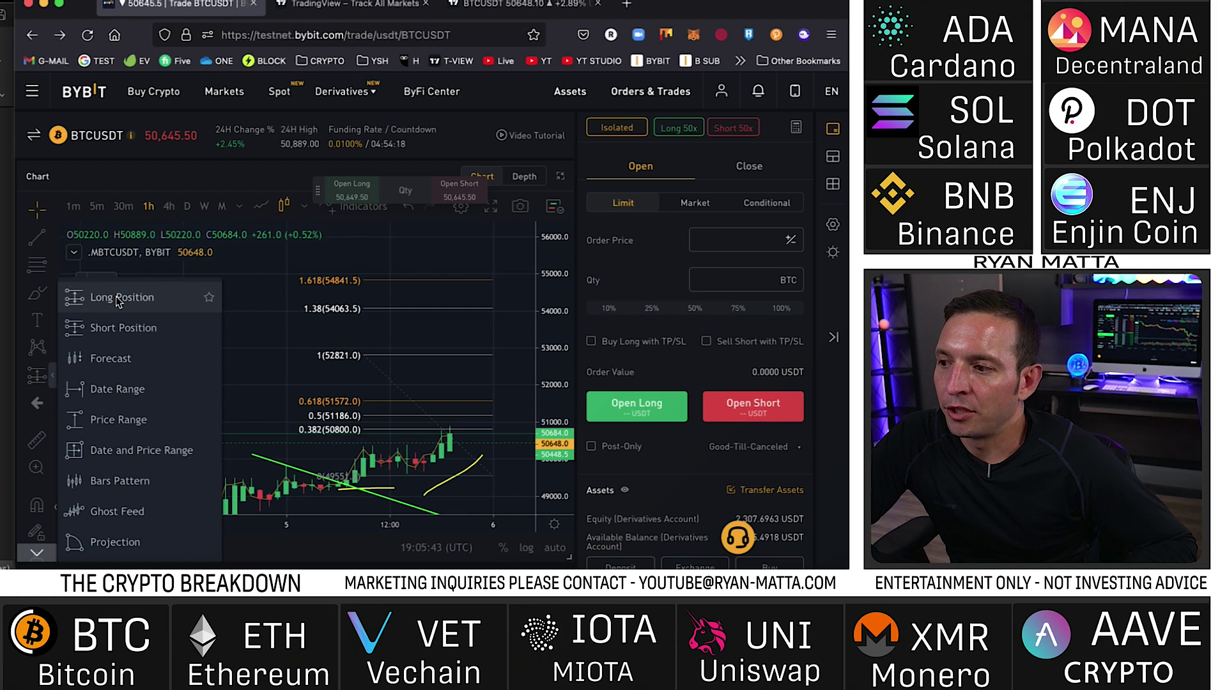
left_click(130, 299)
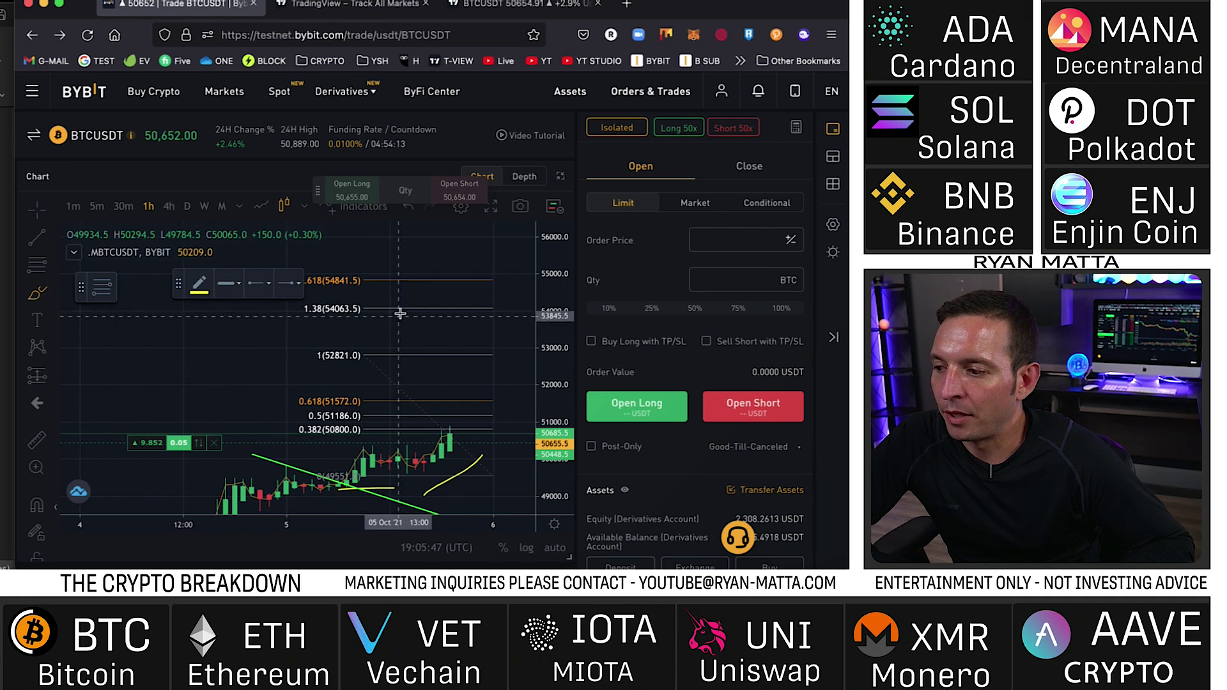
Add the Text and Callout annotation tools to the favourites.
left_click(51, 320)
scroll(126, 390, "up", 1)
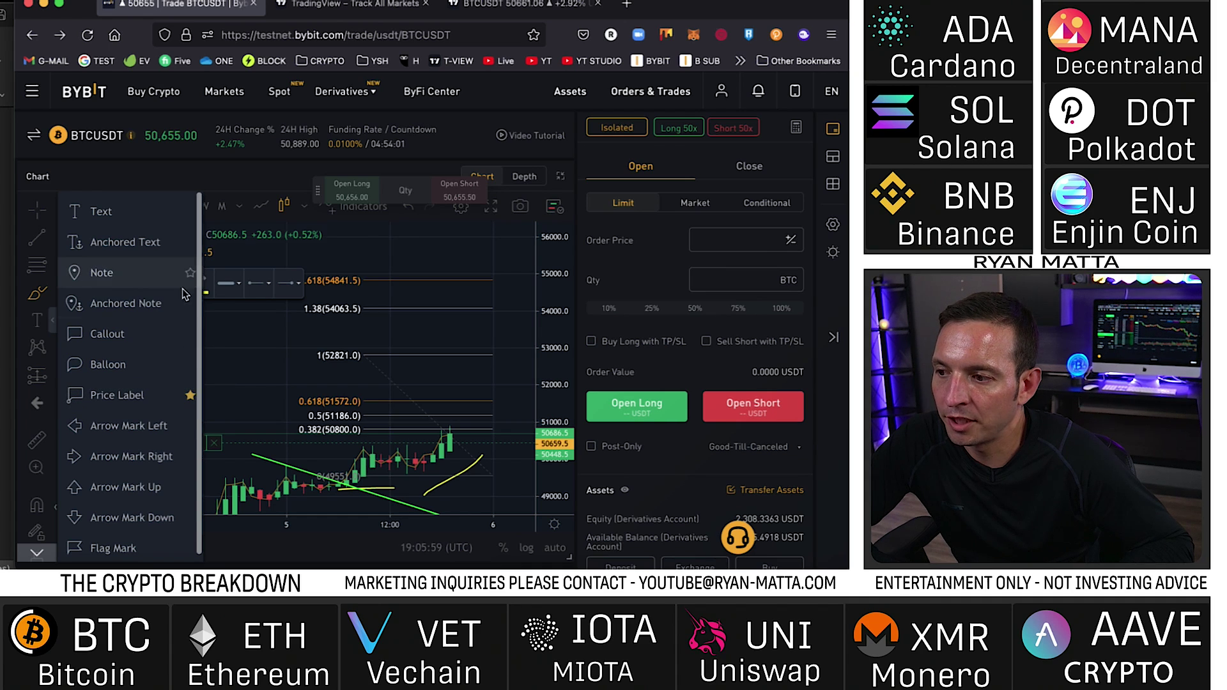
left_click(189, 213)
scroll(160, 396, "down", 1)
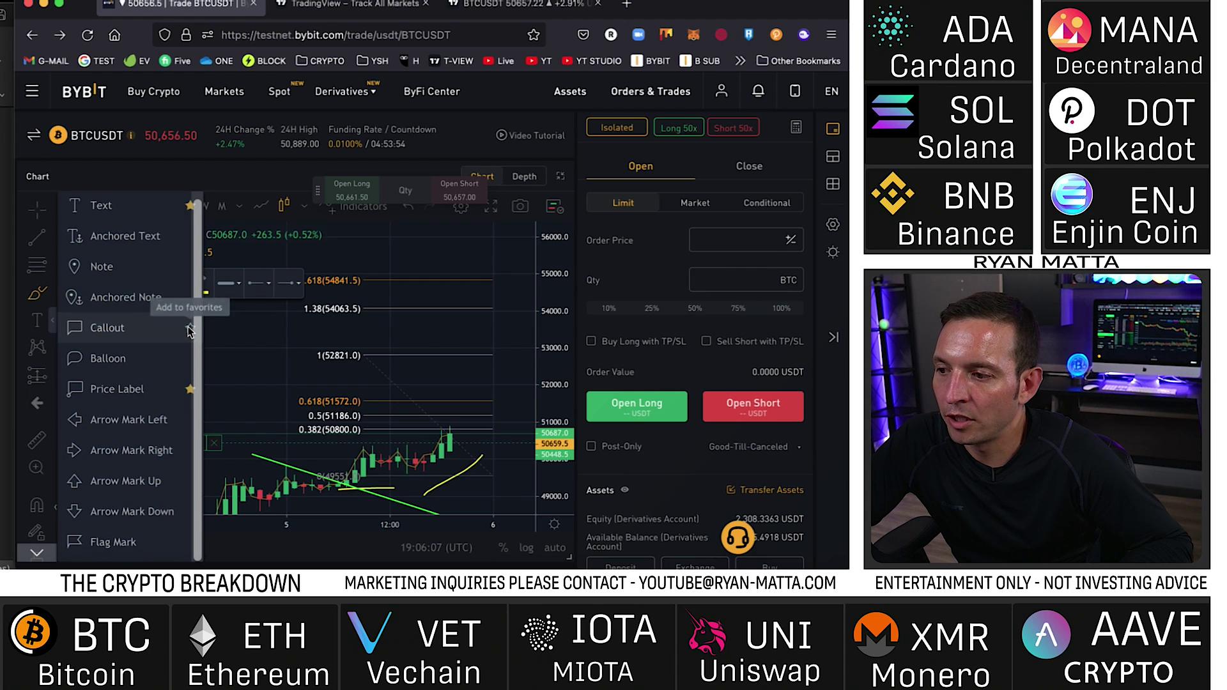
left_click(189, 327)
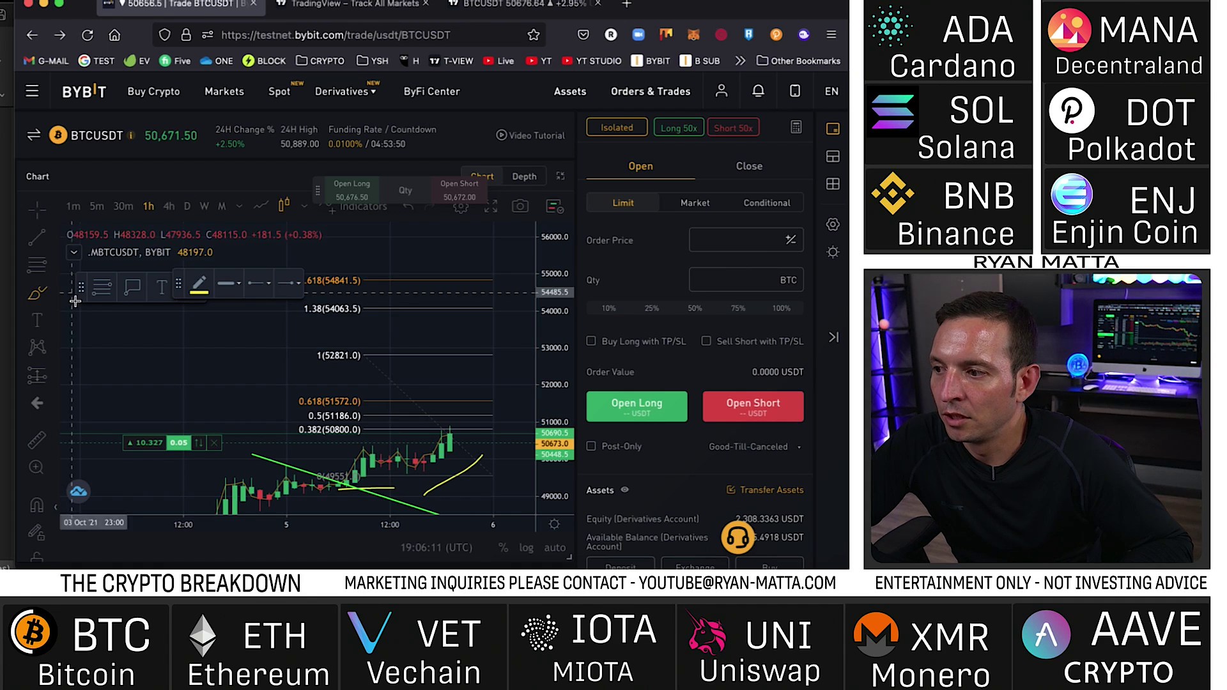
Place a price label at about 54,795 near the retracement's 1.618 level and set its text size to 40.
left_click_drag(81, 306, 81, 356)
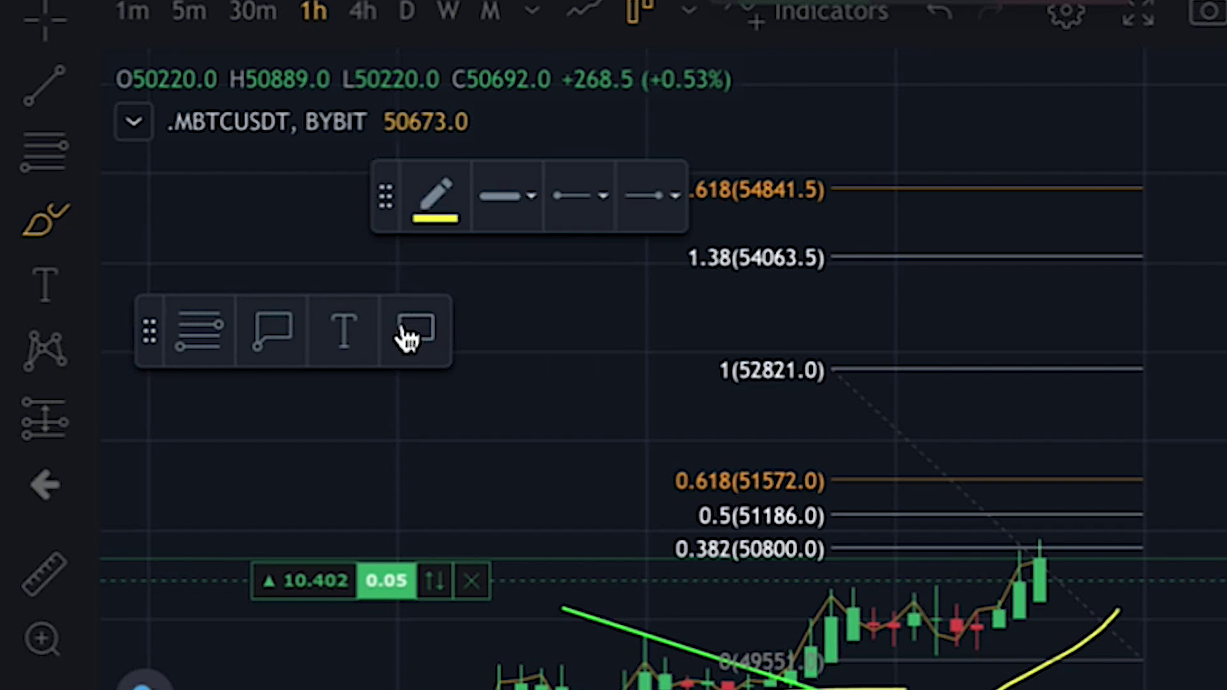
left_click(268, 333)
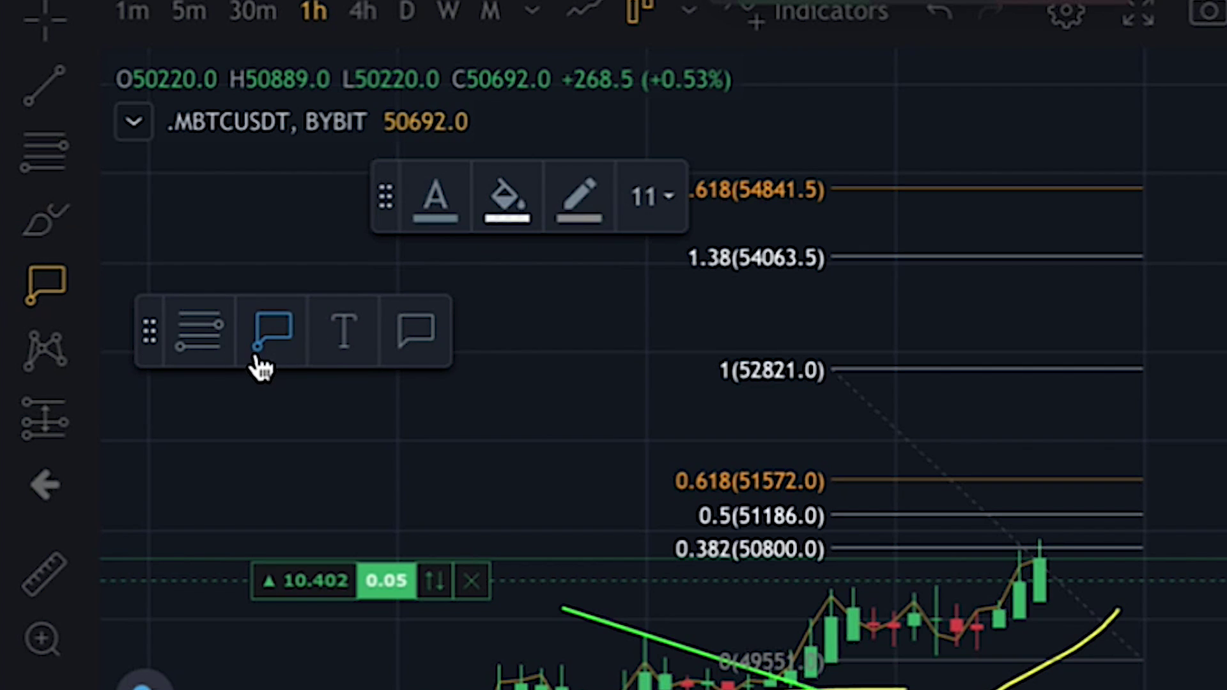
left_click(915, 192)
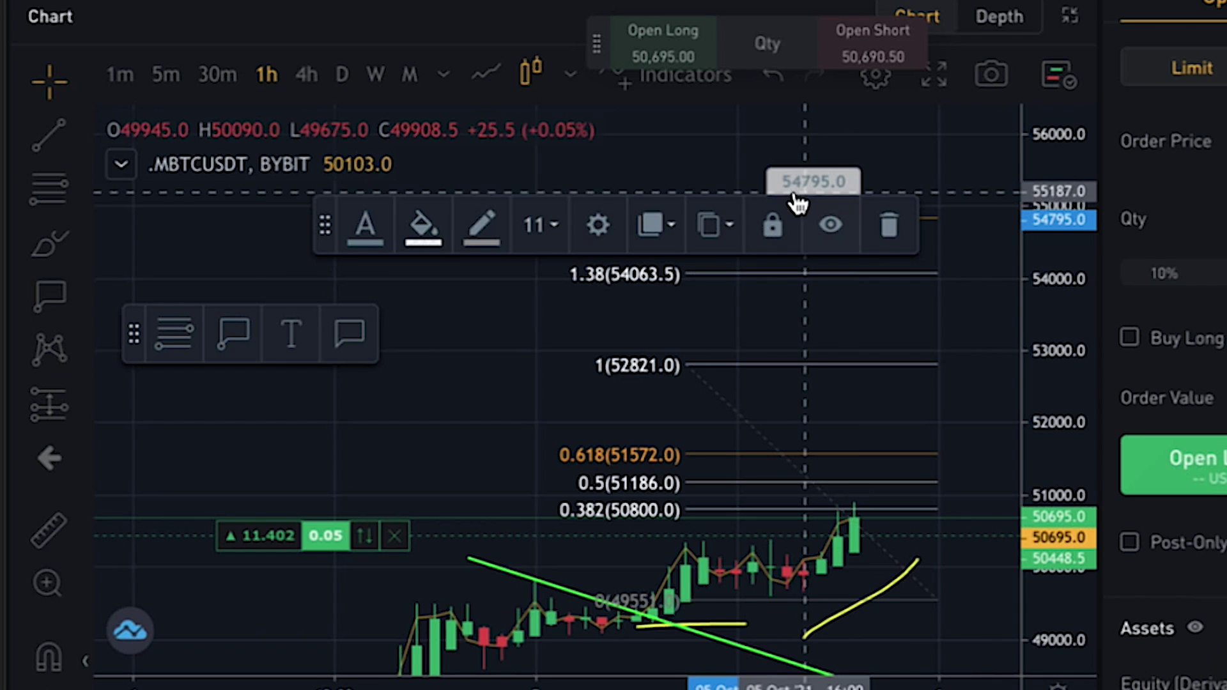
left_click(567, 233)
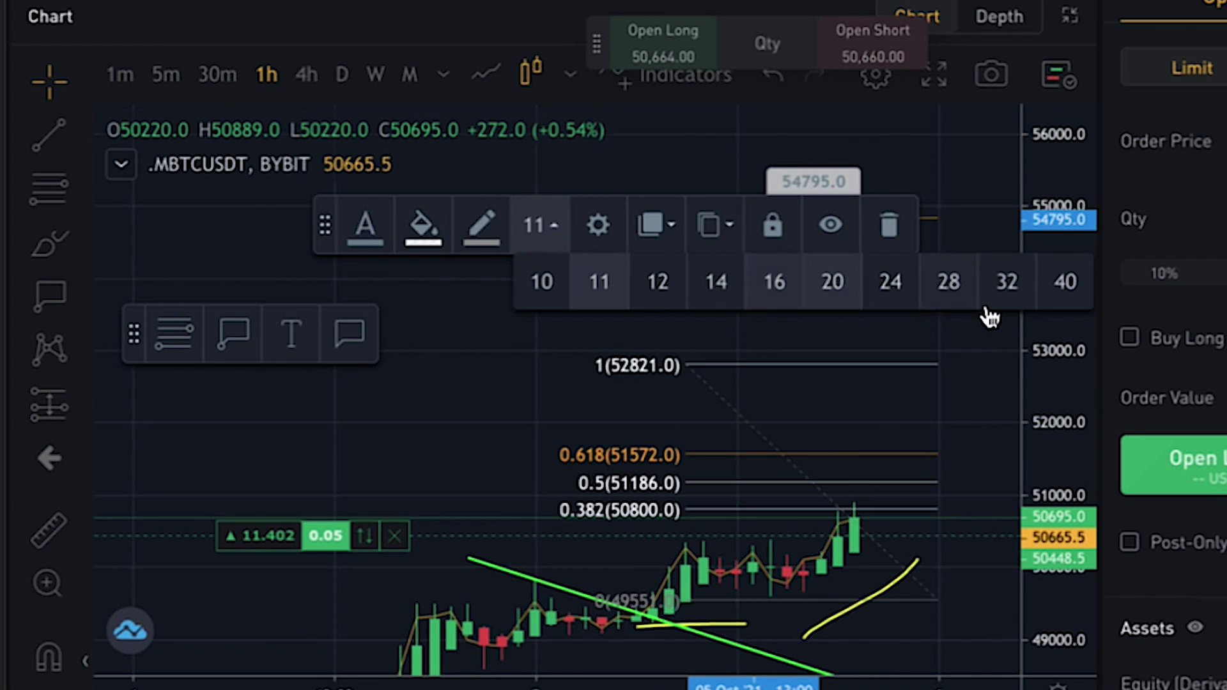
left_click(1068, 291)
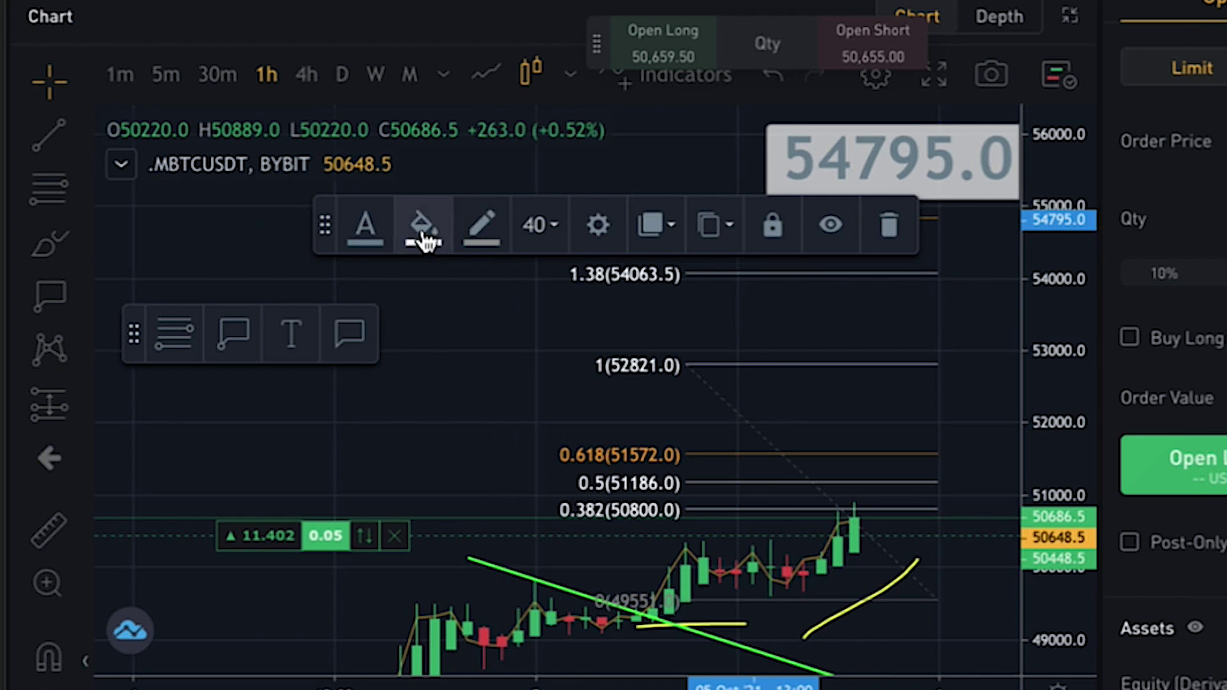
Give the price label an orange background, a white border and black text.
left_click(423, 227)
left_click(498, 309)
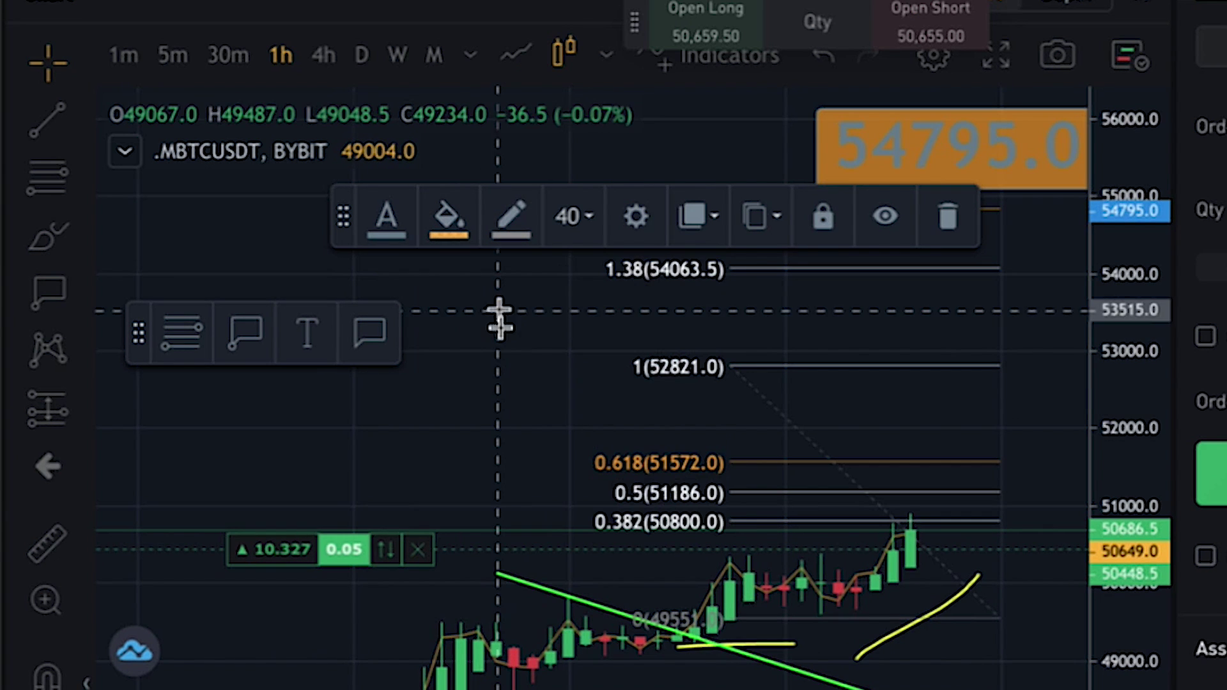
left_click(516, 223)
left_click(761, 269)
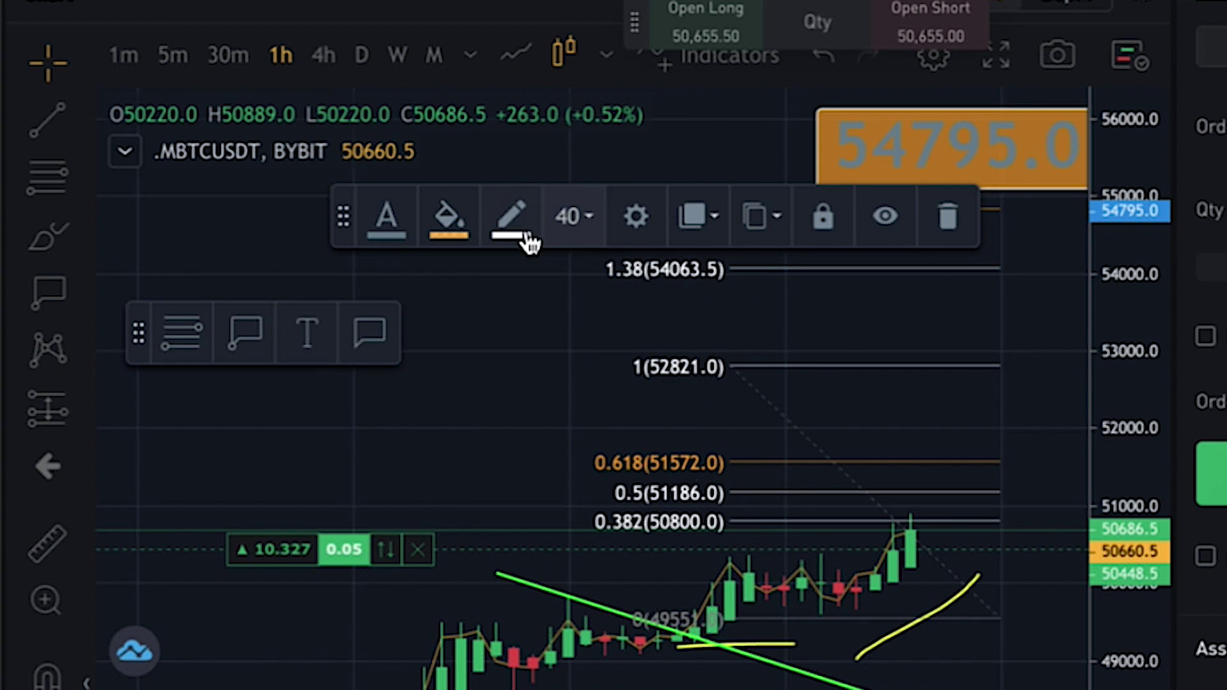
left_click(391, 223)
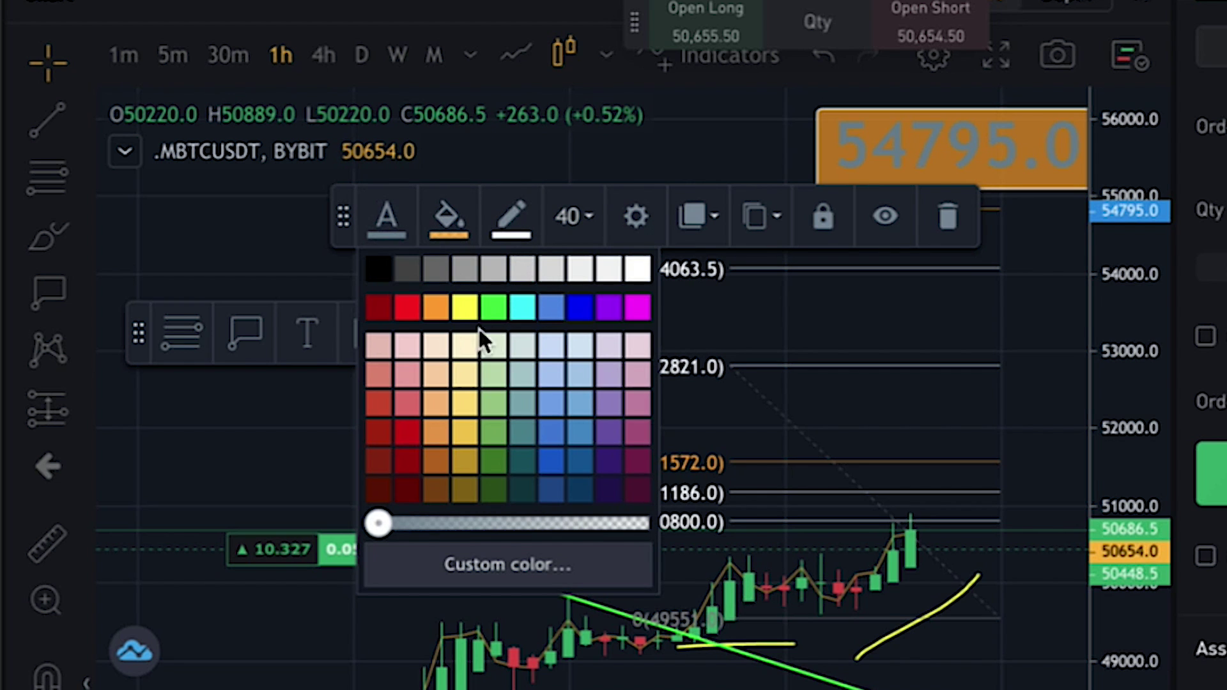
left_click(380, 269)
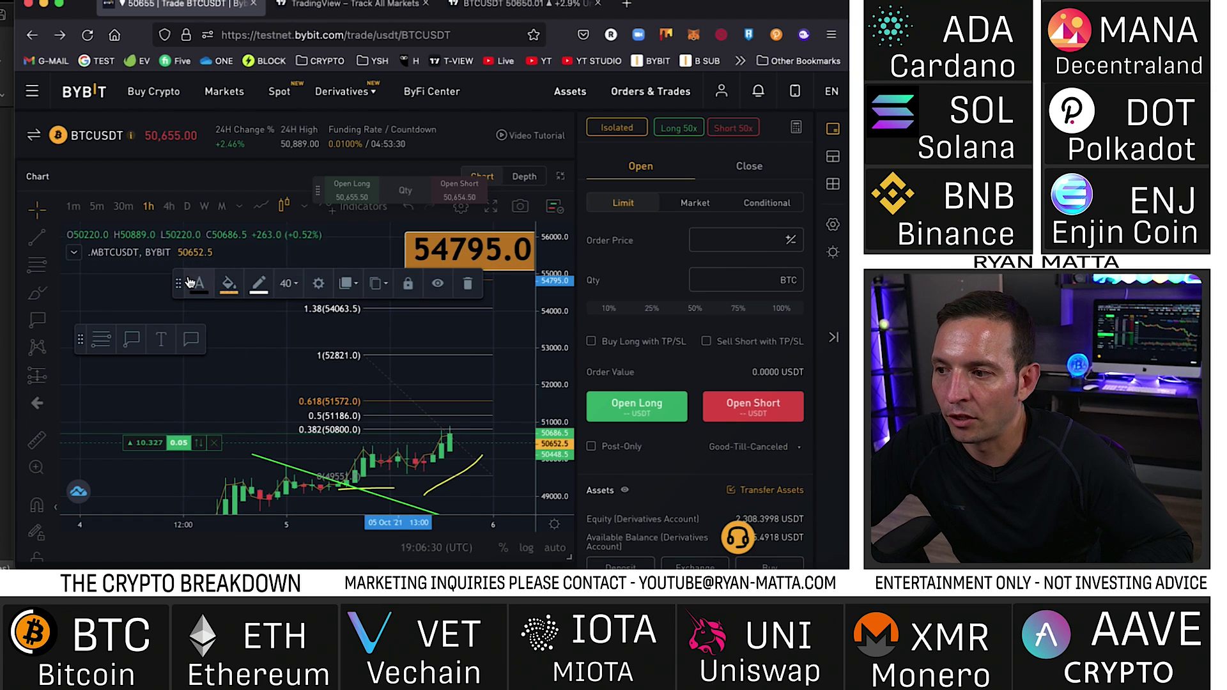
Reposition the price label to about 54,774.5 at the start of the retracement's 1.618 line.
mouse_move(180, 283)
left_mouse_down()
mouse_move(133, 294)
mouse_move(98, 277)
left_mouse_up()
left_click_drag(450, 252, 416, 253)
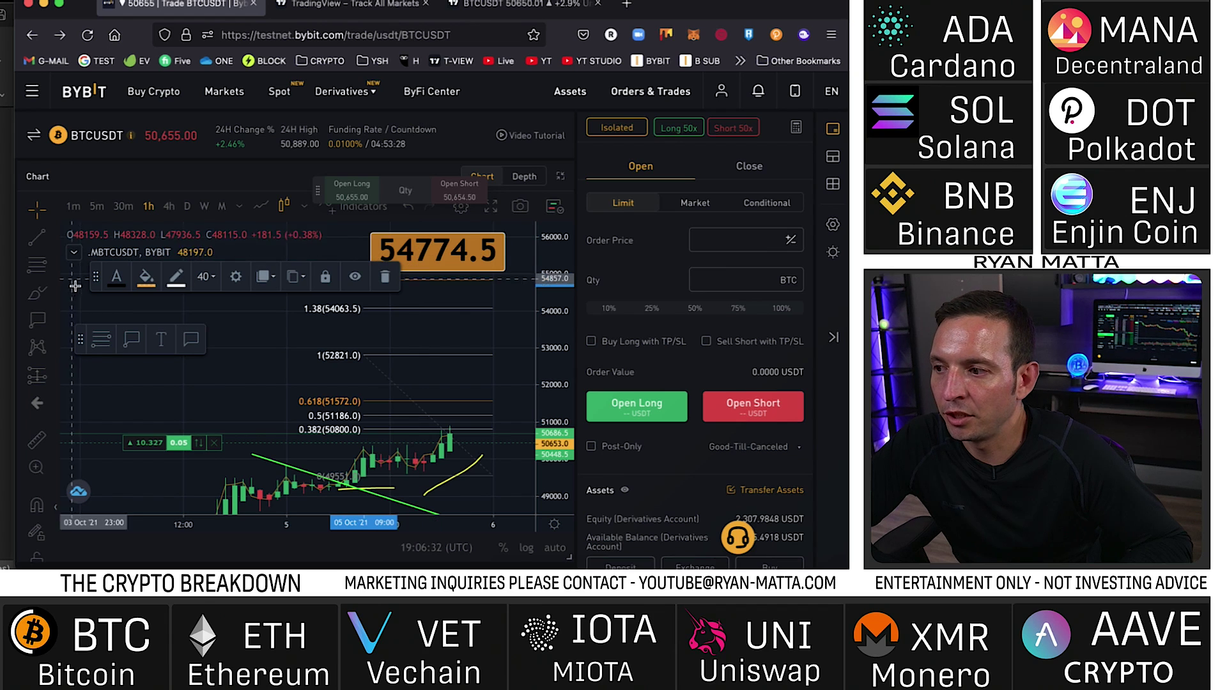
mouse_move(96, 285)
left_mouse_down()
mouse_move(120, 383)
mouse_move(108, 435)
mouse_move(63, 494)
left_mouse_up()
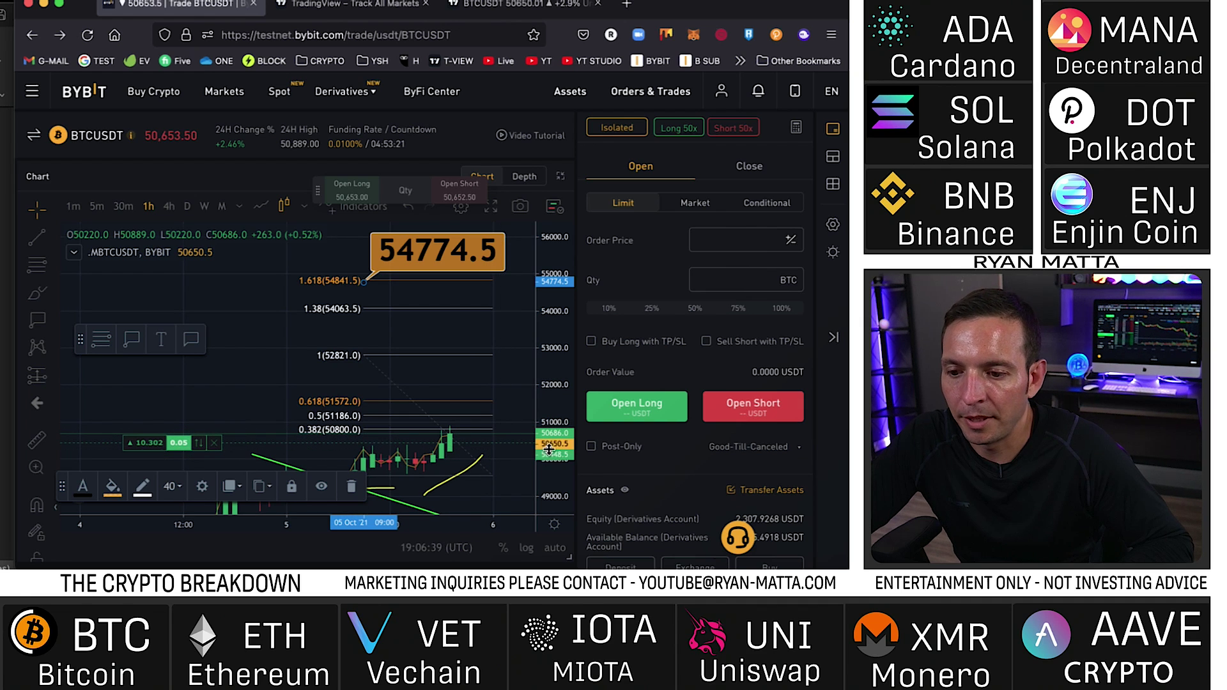
Add the Long Position tool to the favourites.
left_click(56, 377)
scroll(159, 439, "down", 2)
scroll(158, 440, "up", 2)
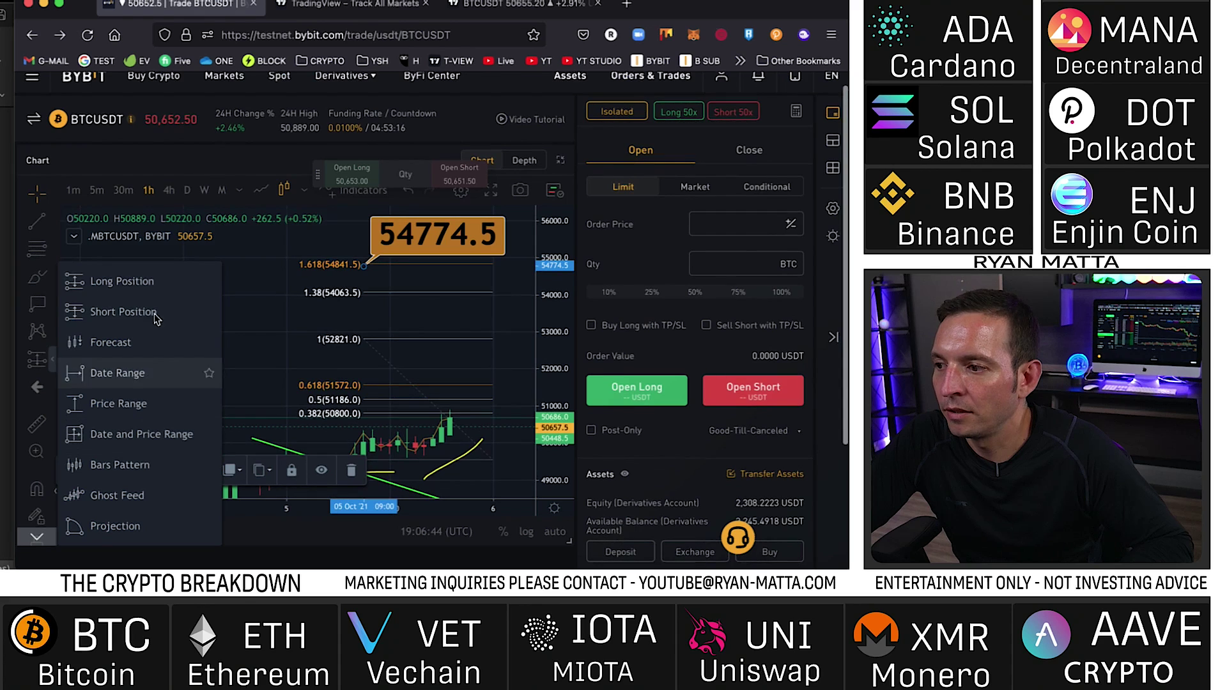
left_click(207, 281)
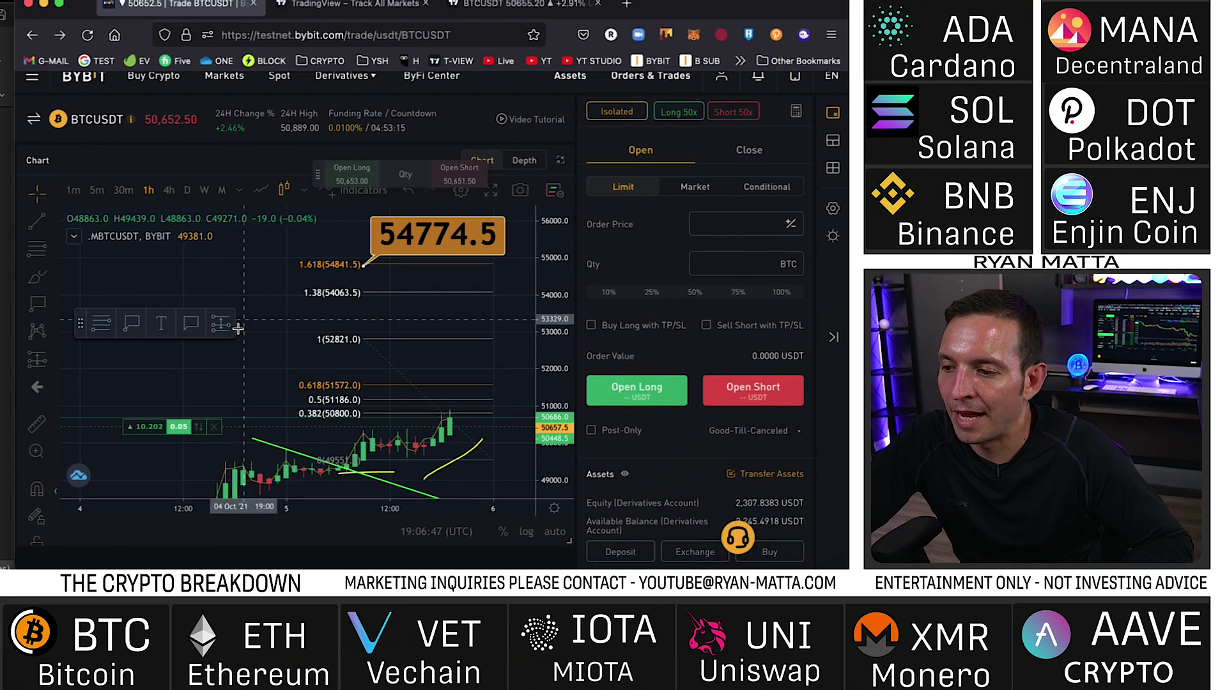
Place a long position on the latest candle with its entry at about 50,790.
left_click(220, 326)
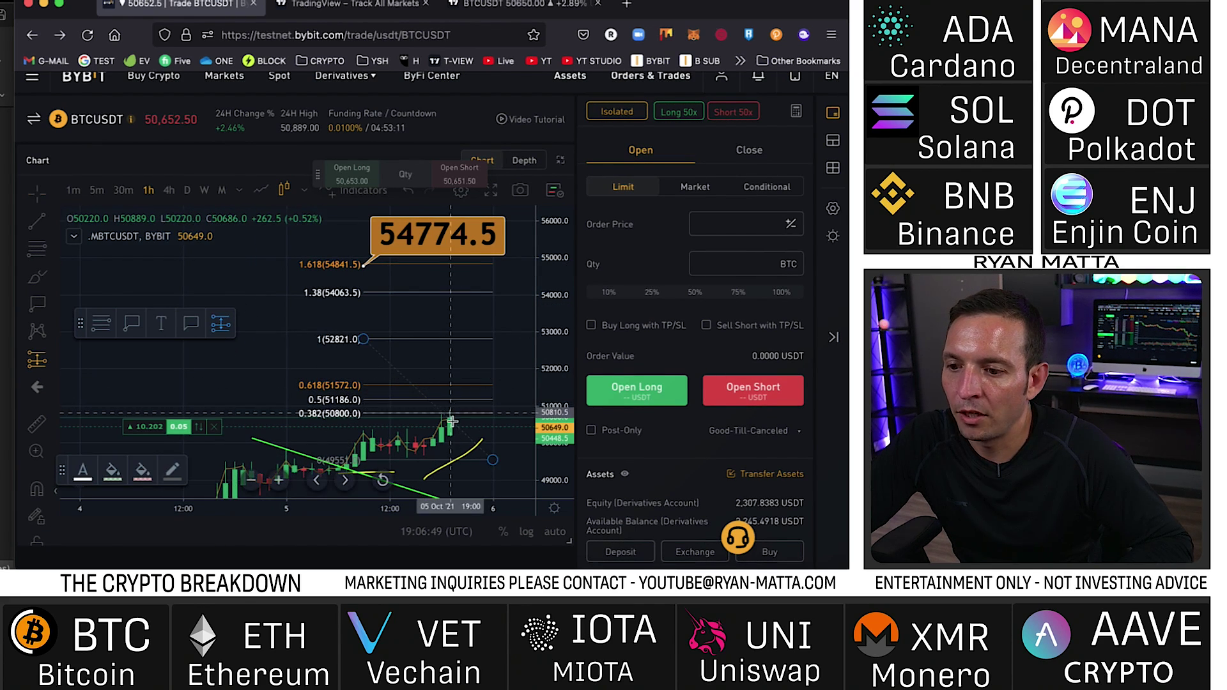
left_click(451, 421)
scroll(441, 423, "right", 5)
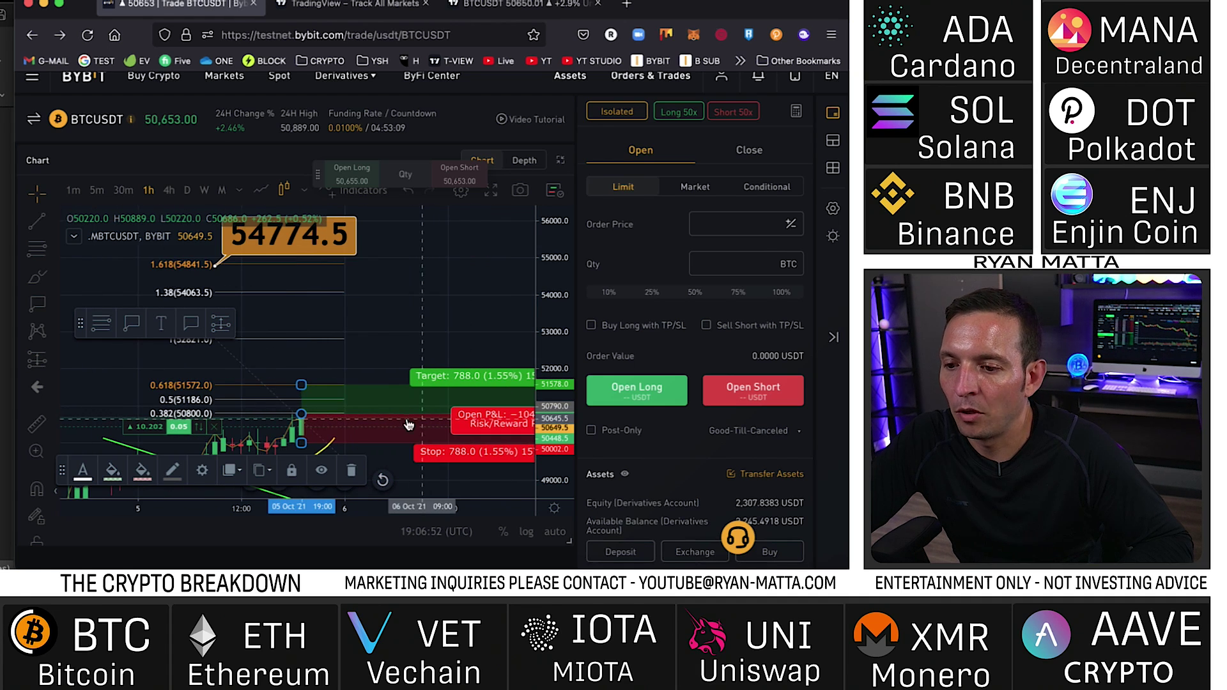
Reposition the long position into the empty area after the last candle, with its entry at about 50,702.5.
mouse_move(377, 425)
left_mouse_down()
mouse_move(175, 393)
mouse_move(300, 376)
left_mouse_up()
scroll(313, 403, "right", 4)
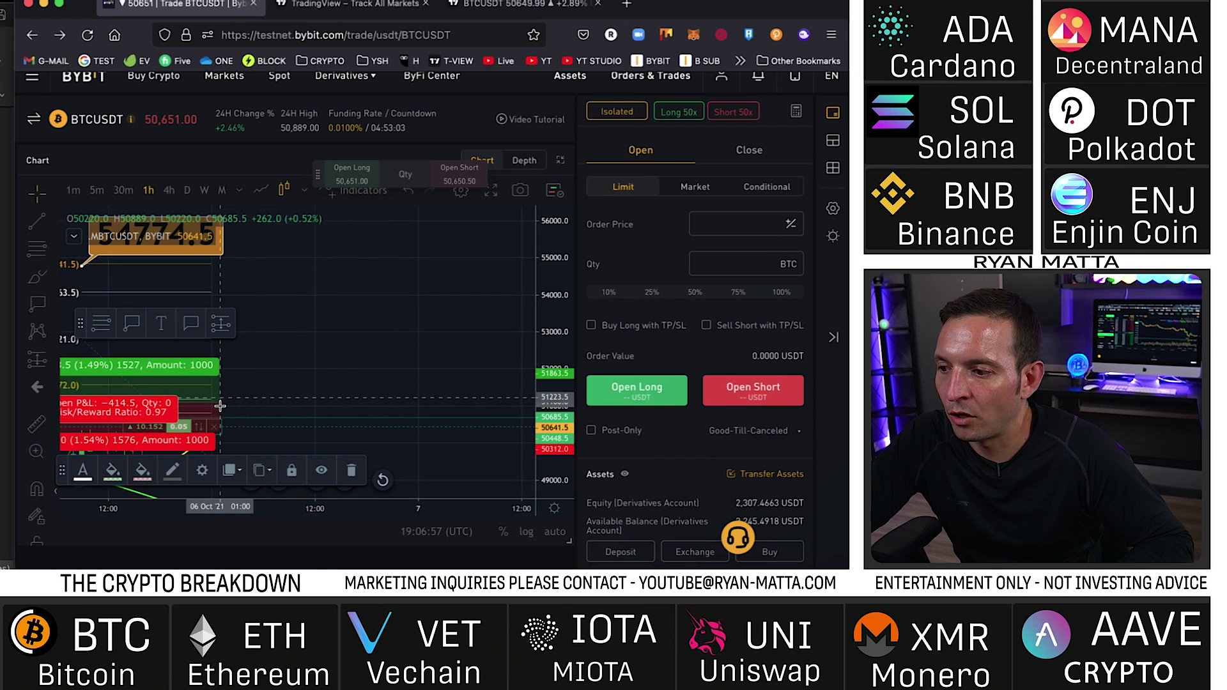
mouse_move(207, 402)
left_mouse_down()
mouse_move(427, 400)
mouse_move(439, 390)
left_mouse_up()
left_click_drag(386, 319, 421, 273)
left_click_drag(553, 248, 553, 275)
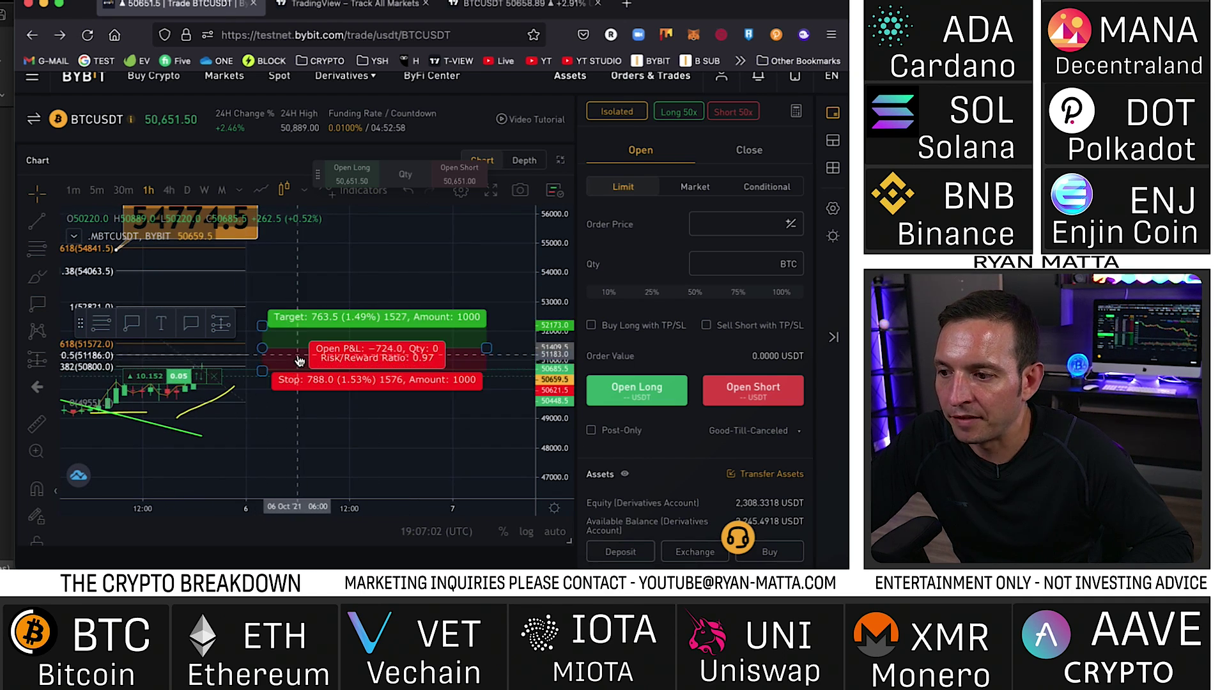
left_click(290, 388)
left_click_drag(290, 389, 275, 386)
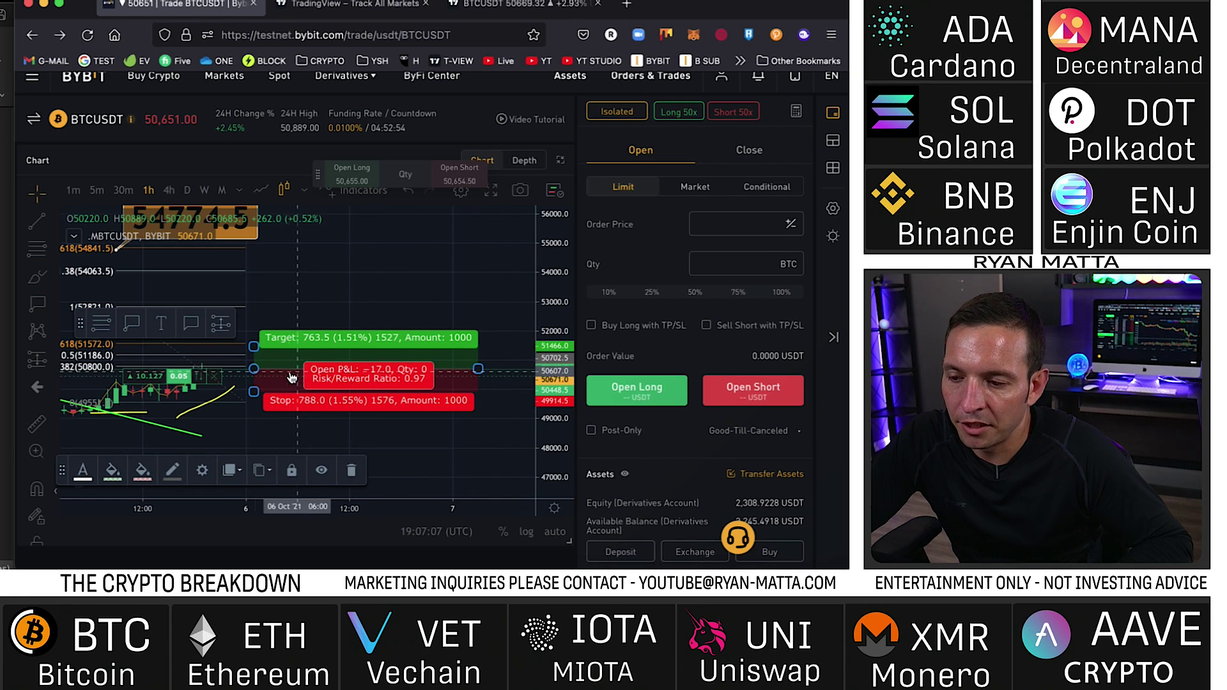
Fine-tune the long position to an entry of about 50,687 and a stop of about 50,185.
mouse_move(254, 391)
left_mouse_down()
mouse_move(256, 431)
mouse_move(255, 387)
left_mouse_up()
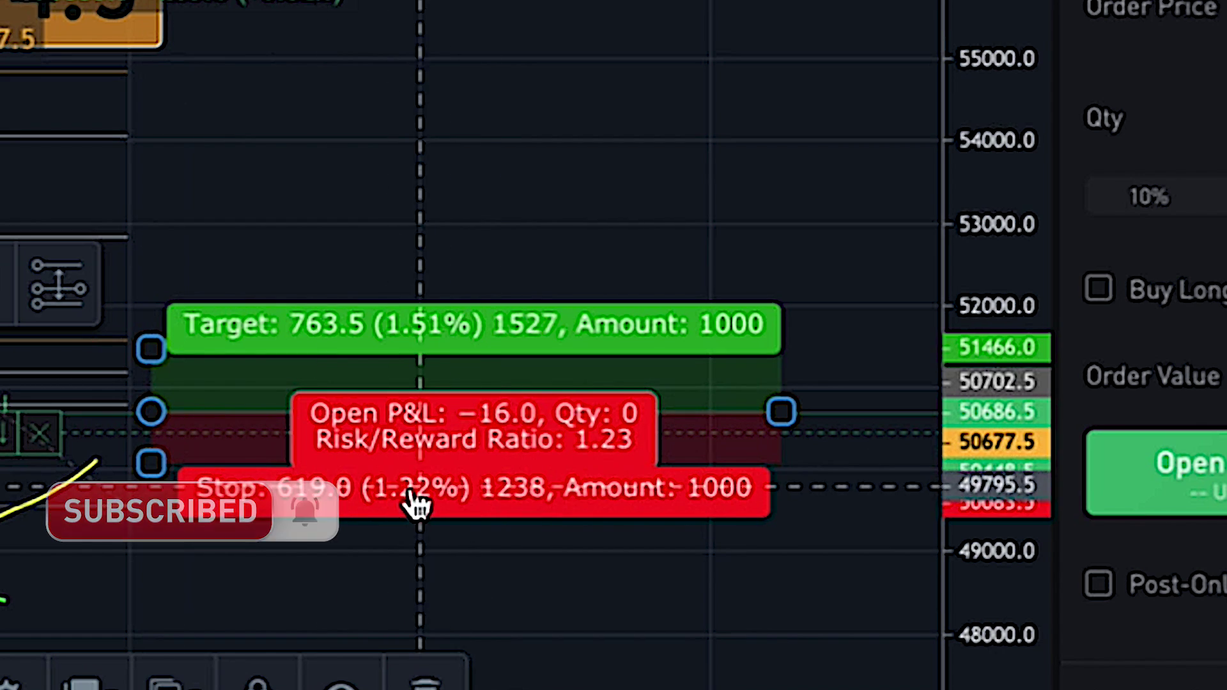
left_click_drag(988, 622, 984, 402)
left_click_drag(855, 383, 852, 73)
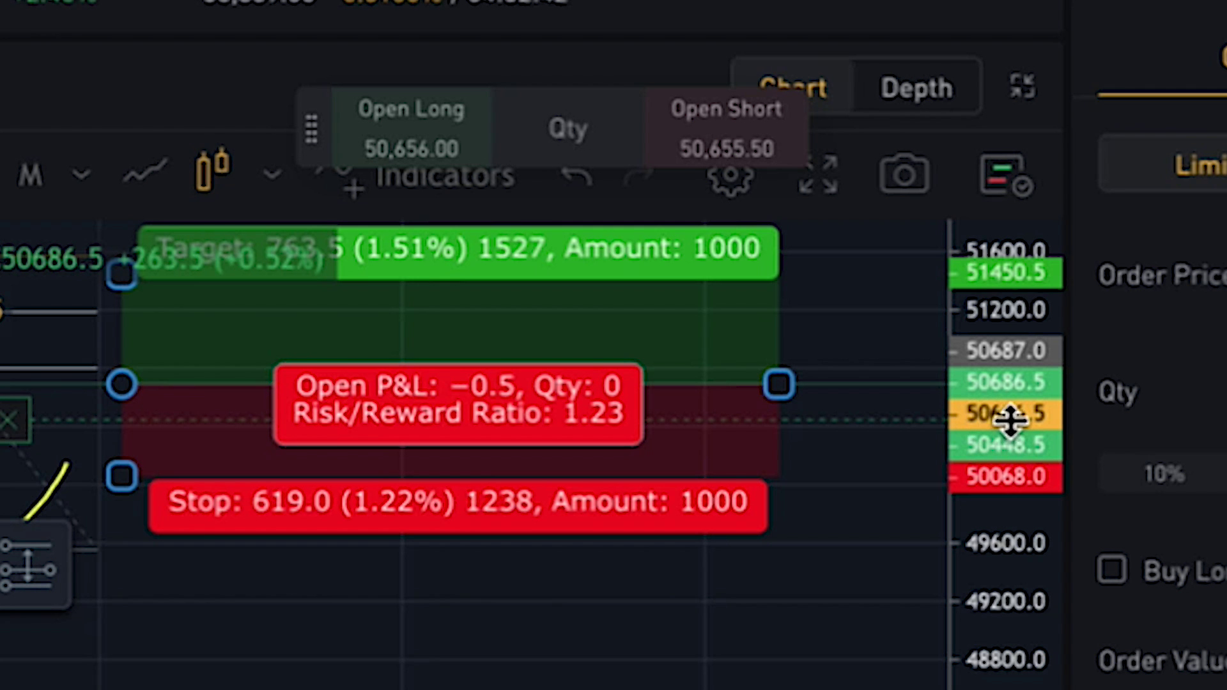
left_click_drag(131, 480, 134, 445)
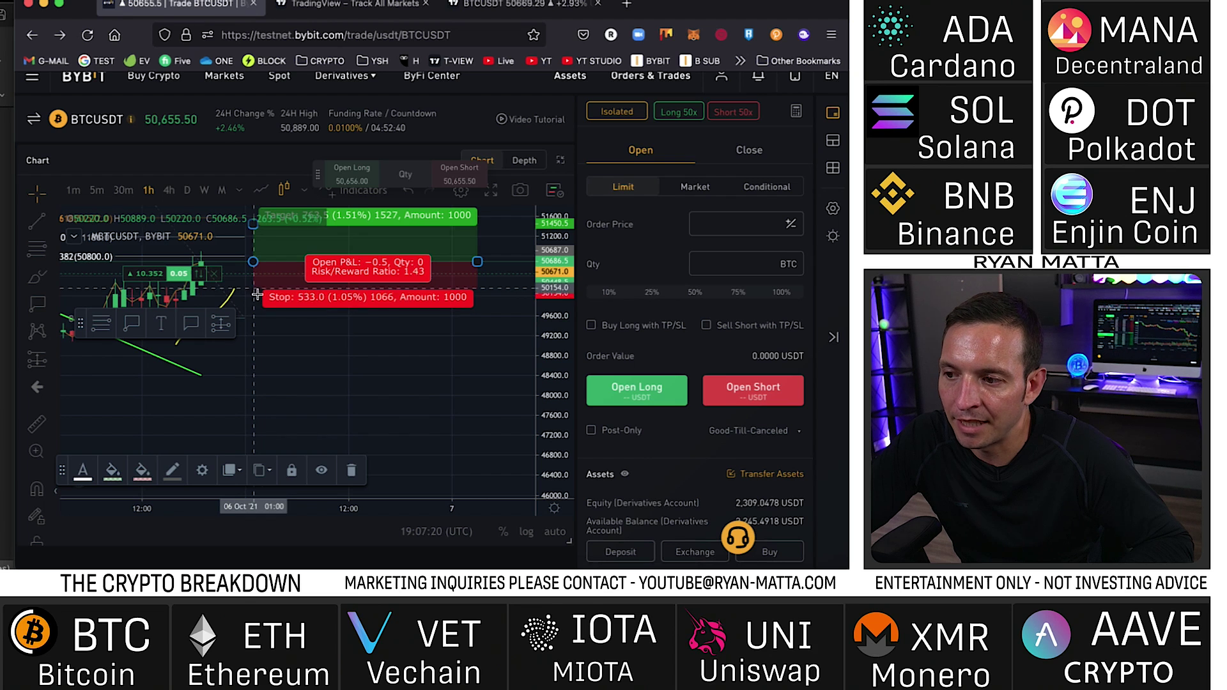
left_click_drag(258, 290, 259, 301)
left_click_drag(580, 460, 583, 442)
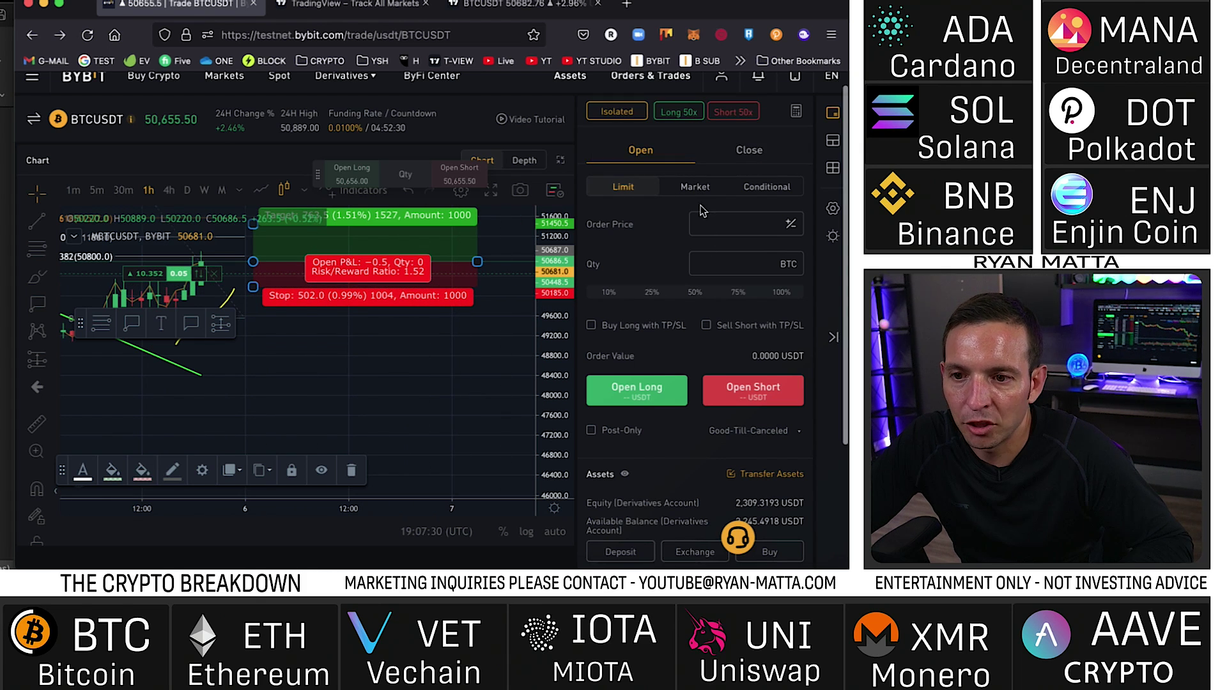
Set the limit order price to 50687, enable Buy Long with TP/SL and set the stop loss to 50185.
left_click(735, 232)
type("50687")
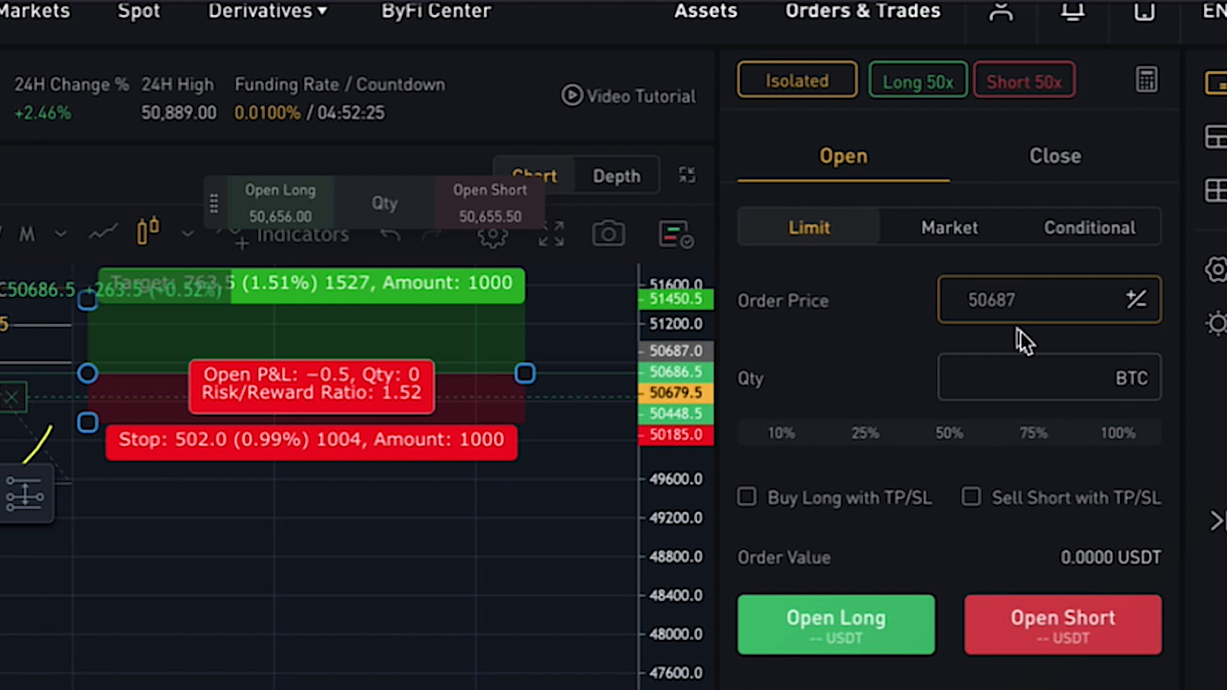
left_click(1013, 378)
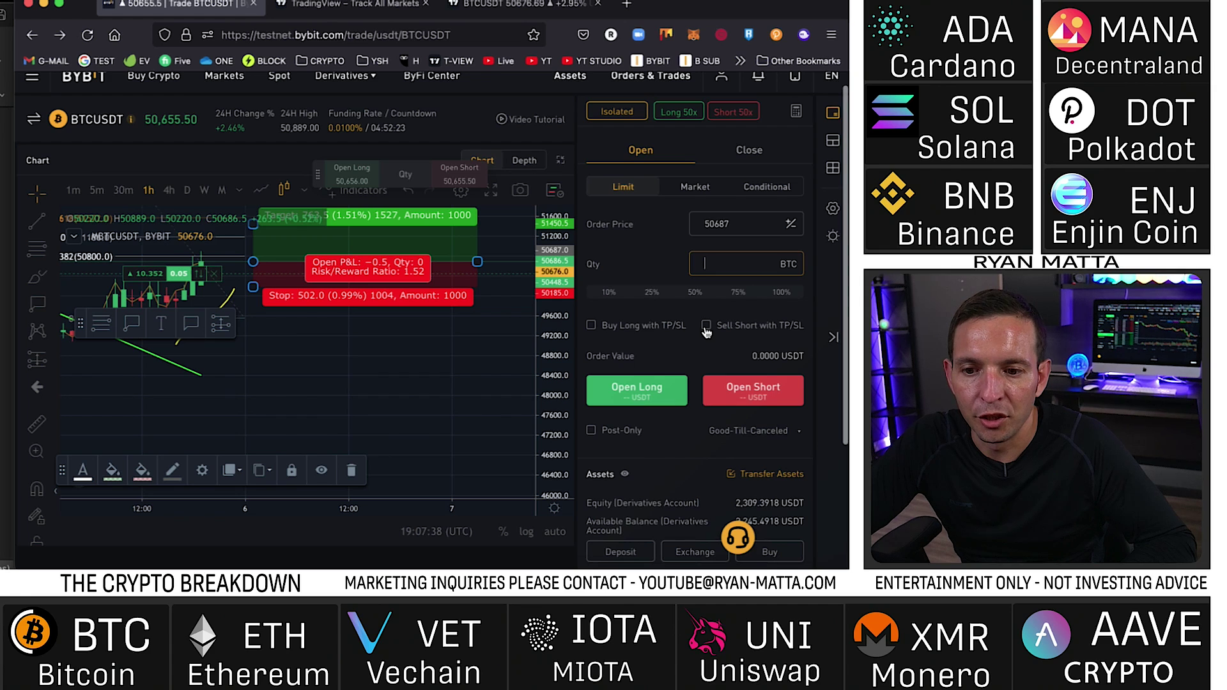
left_click(593, 326)
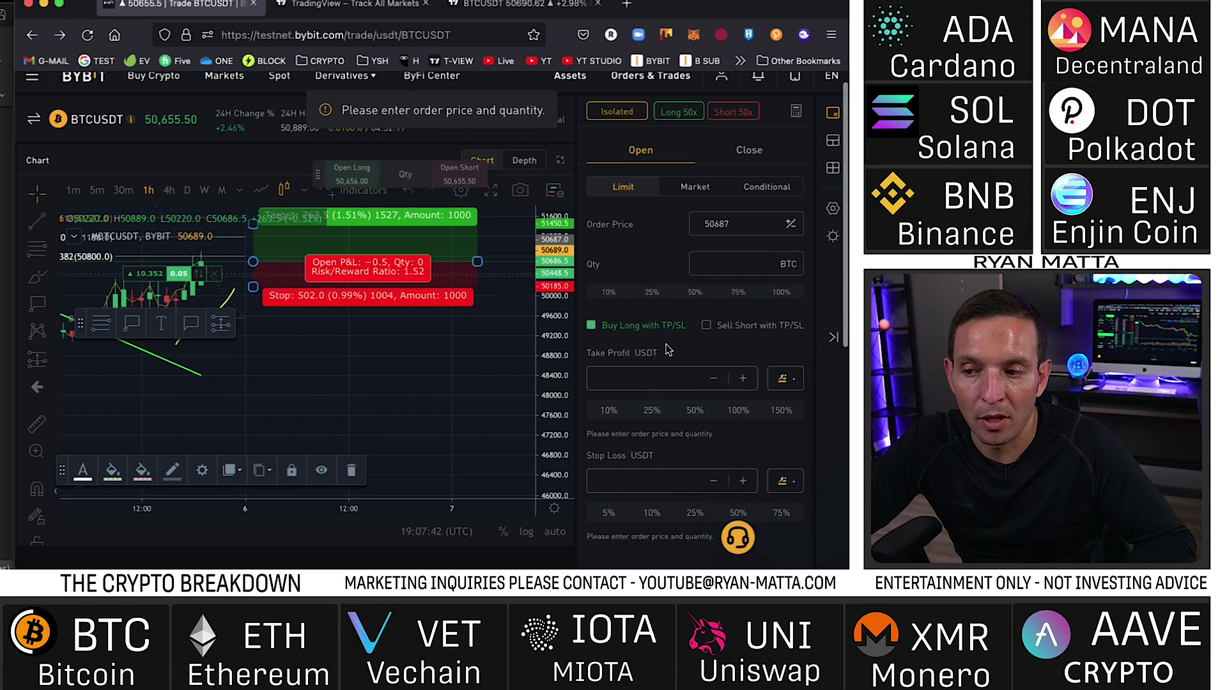
scroll(630, 348, "down", 2)
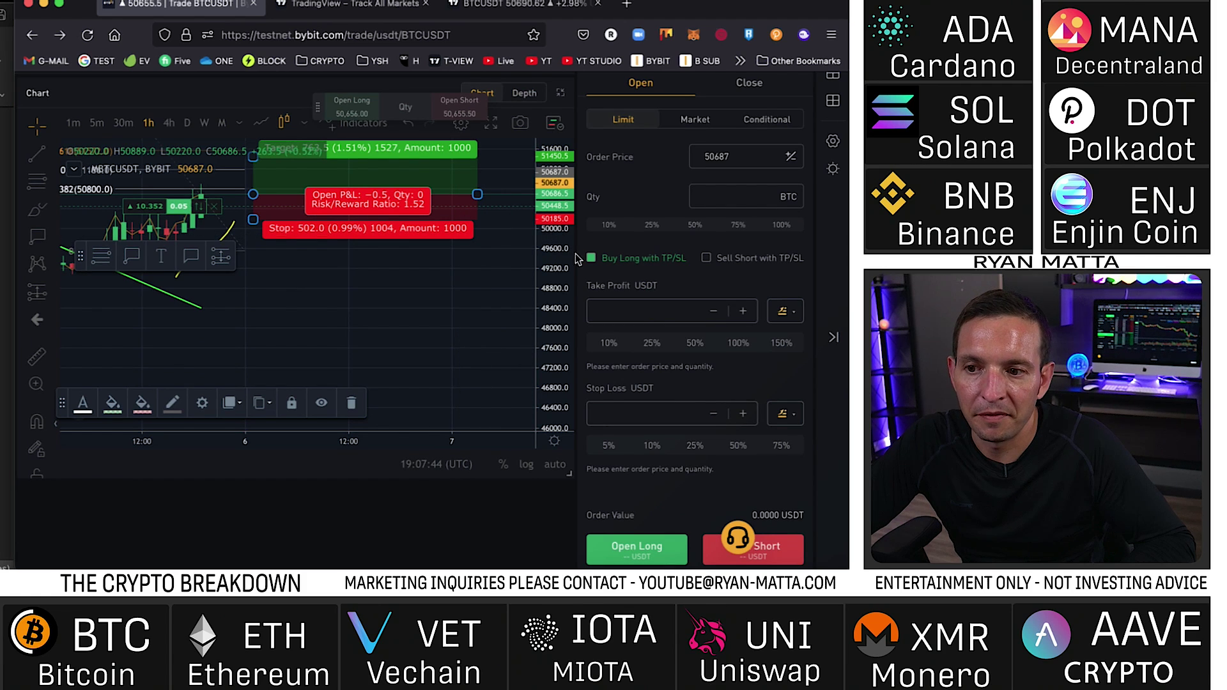
left_click(684, 422)
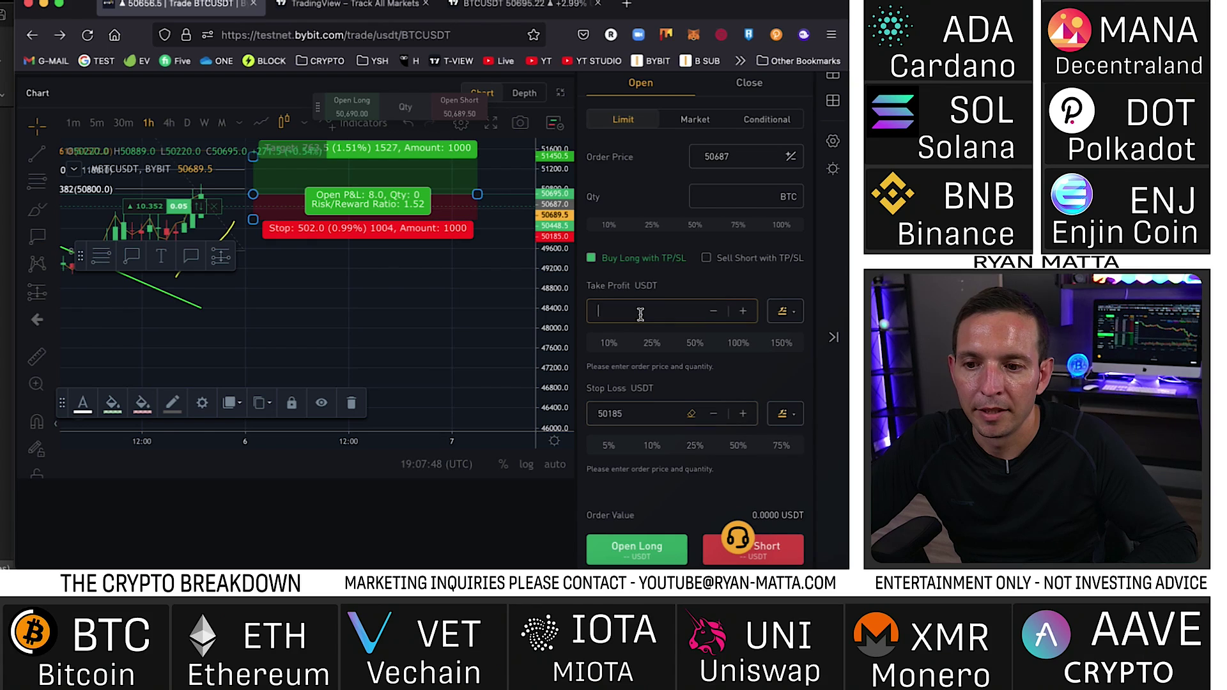
Raise the long position's target to about 54,822.5 and set the order's take profit to 54775.
left_click_drag(504, 280, 499, 397)
left_click_drag(249, 294, 249, 173)
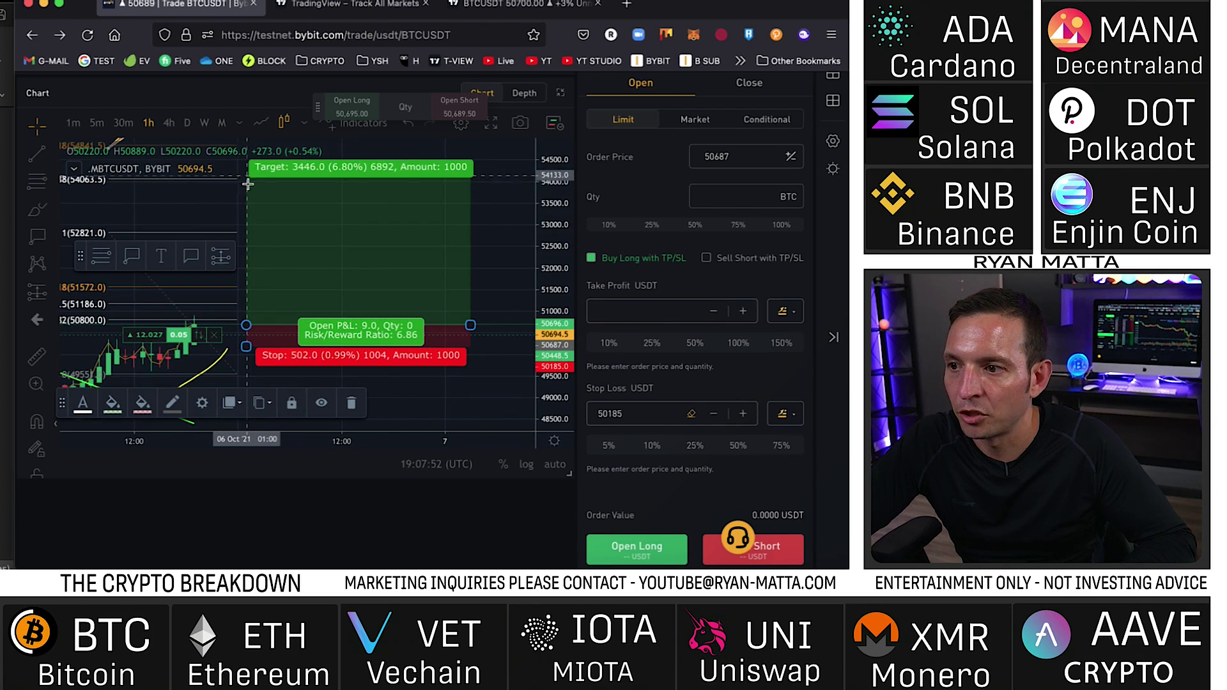
left_click_drag(488, 208, 496, 271)
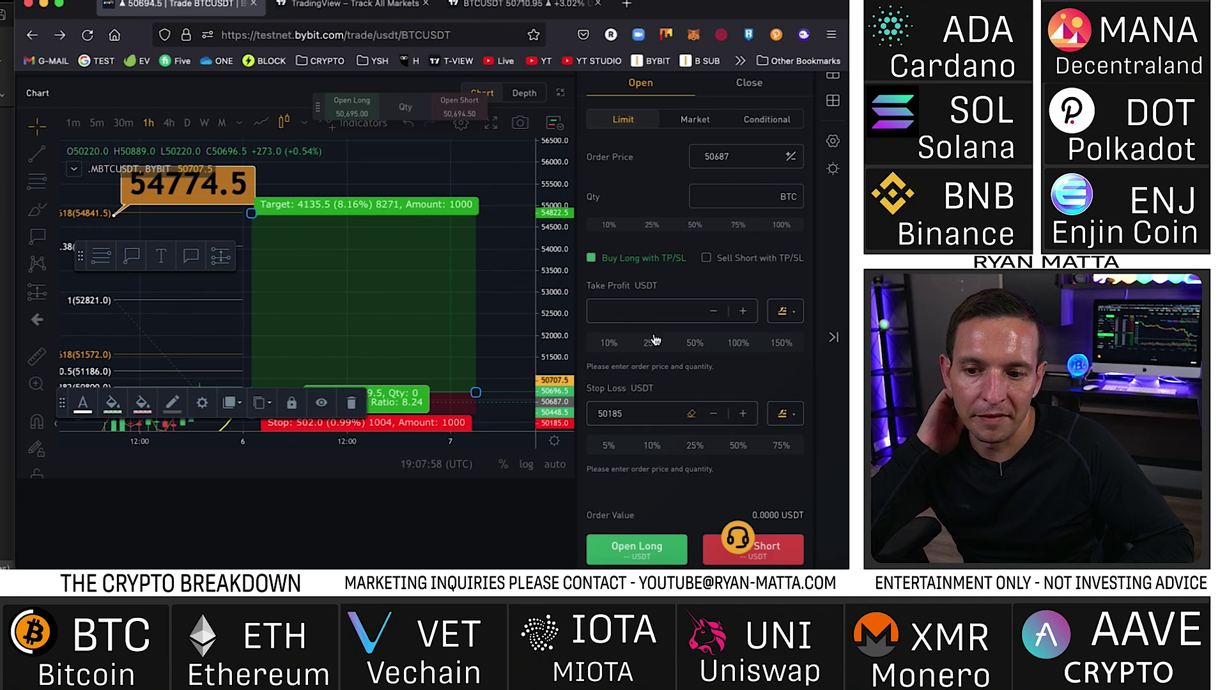
left_click(623, 315)
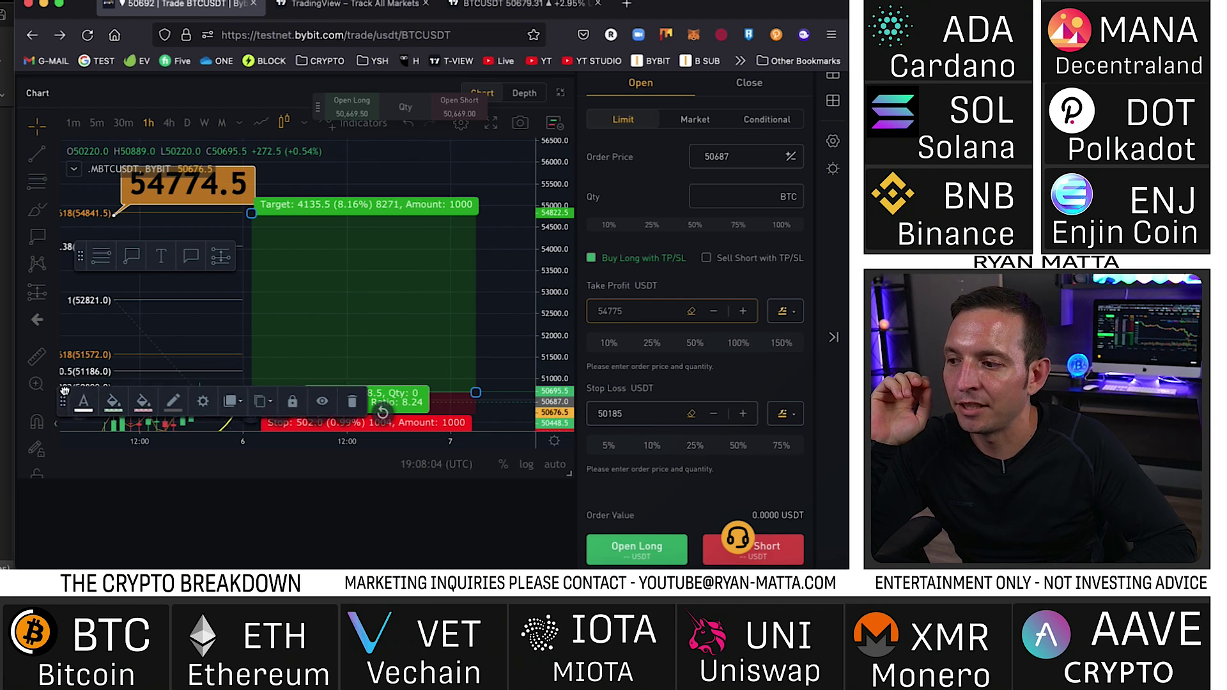
Examine the long position's target and risk/reward ratio, briefly consulting the calculator.
left_click_drag(60, 416, 64, 329)
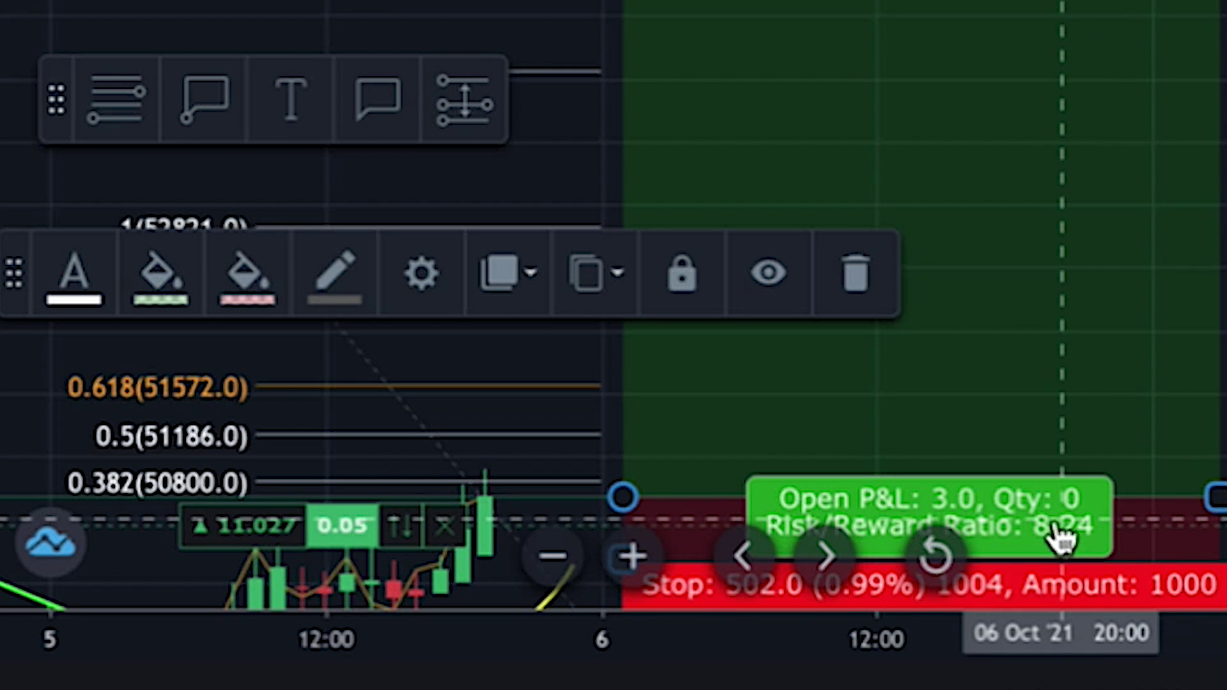
scroll(1118, 550, "down", 1)
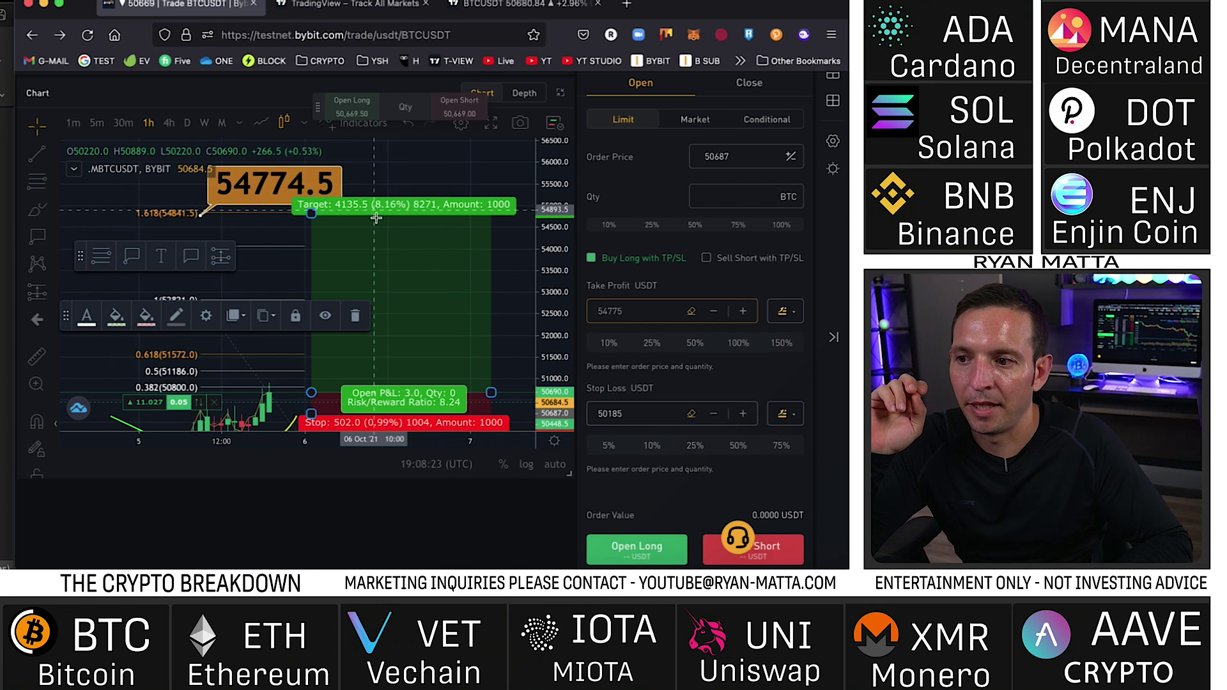
scroll(685, 234, "up", 2)
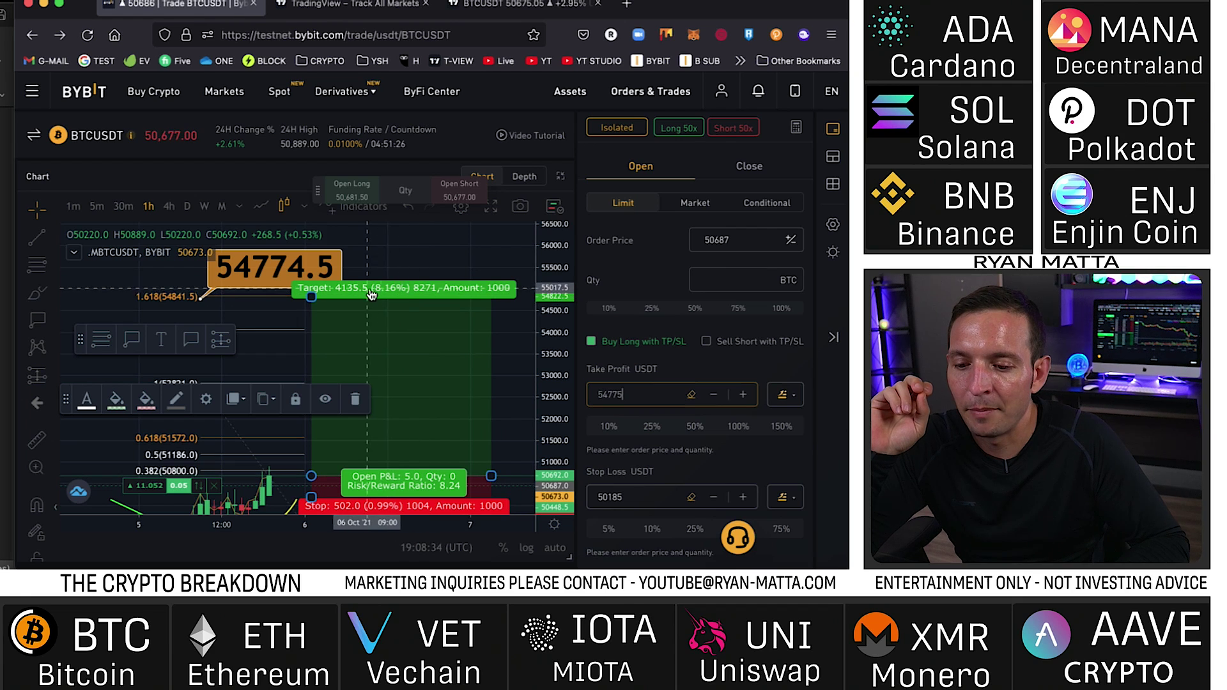
left_click(539, 570)
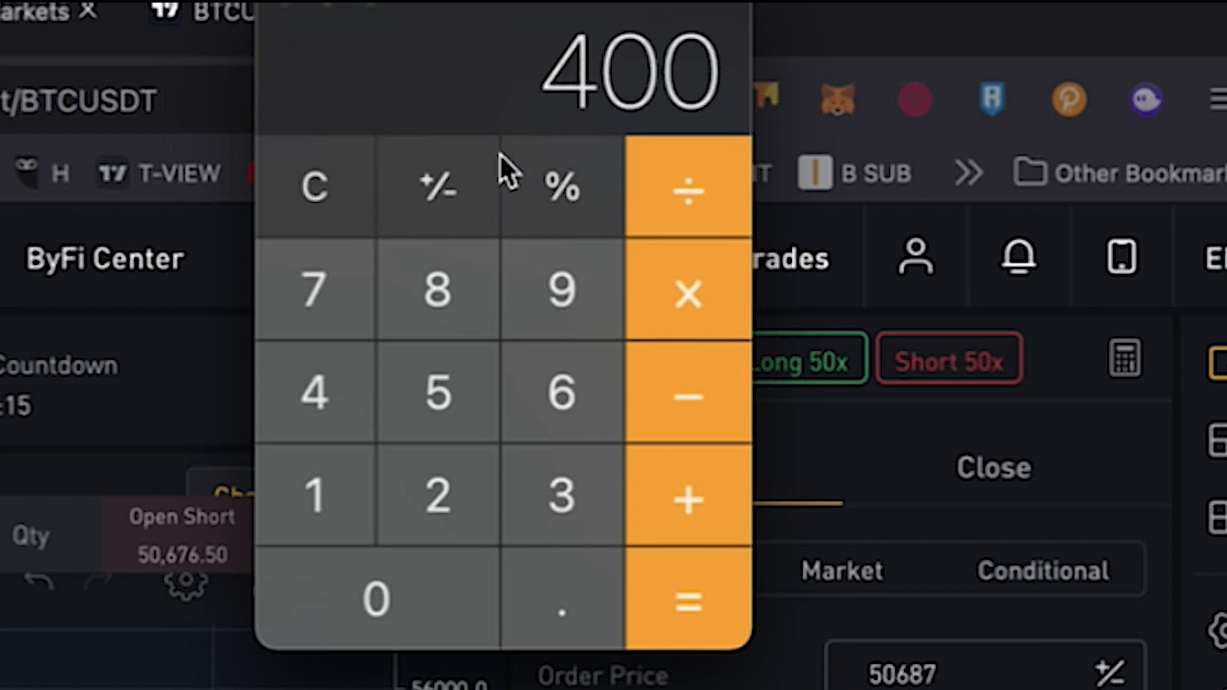
left_click(279, 6)
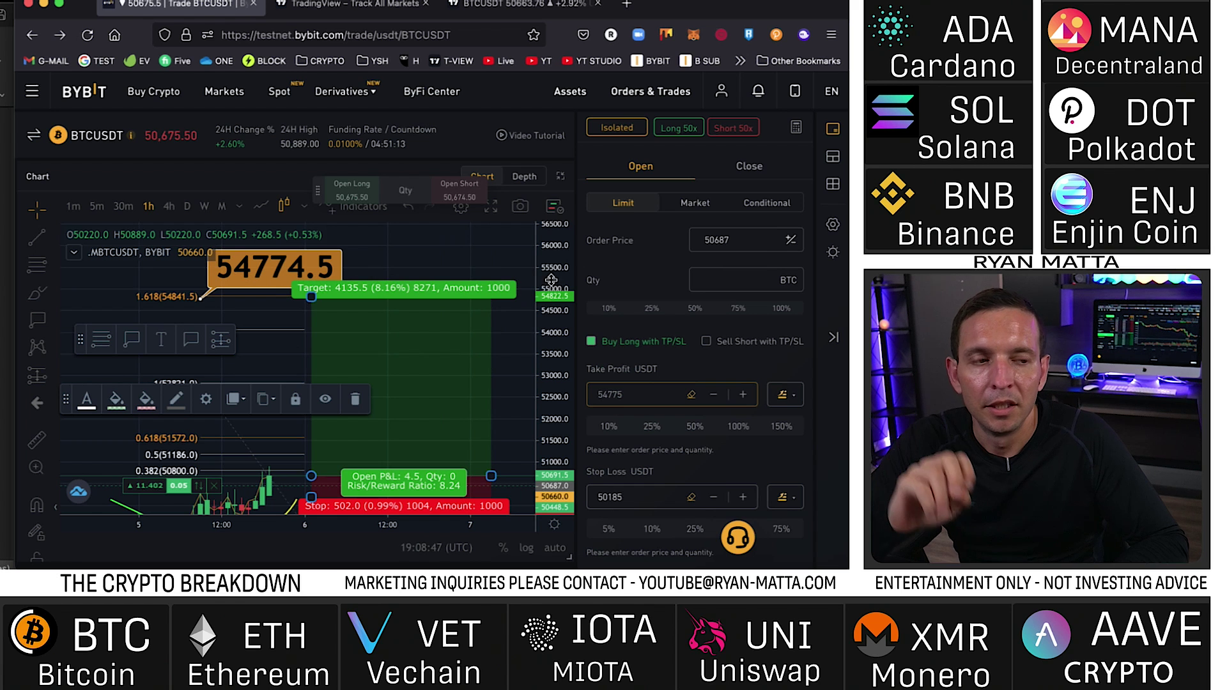
Add a callout with the default text pointing just above the long position's target zone, at about 54,934.5.
left_click_drag(552, 265, 553, 357)
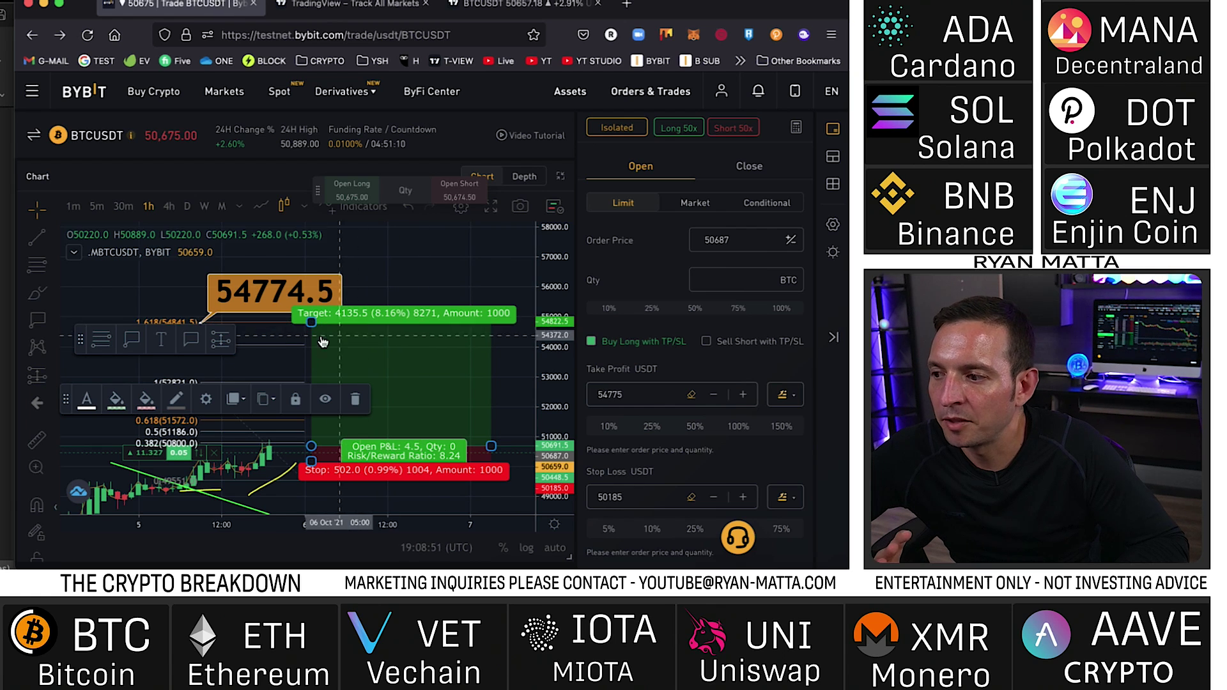
left_click(190, 339)
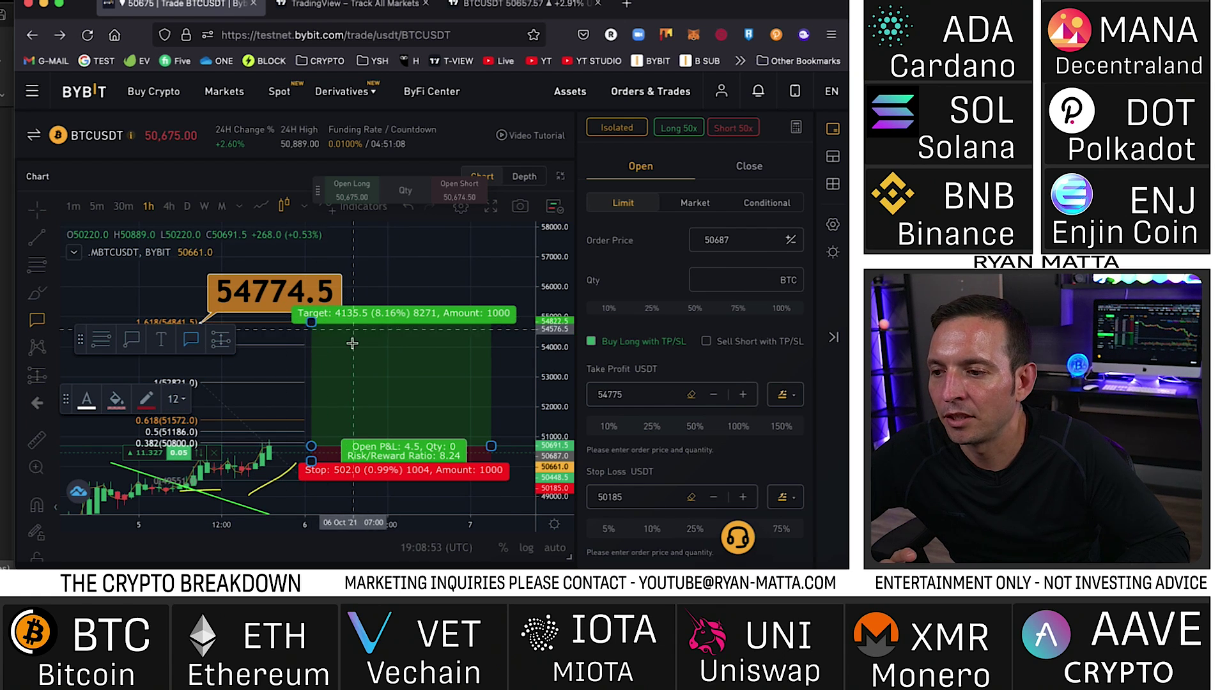
left_click_drag(352, 336, 422, 285)
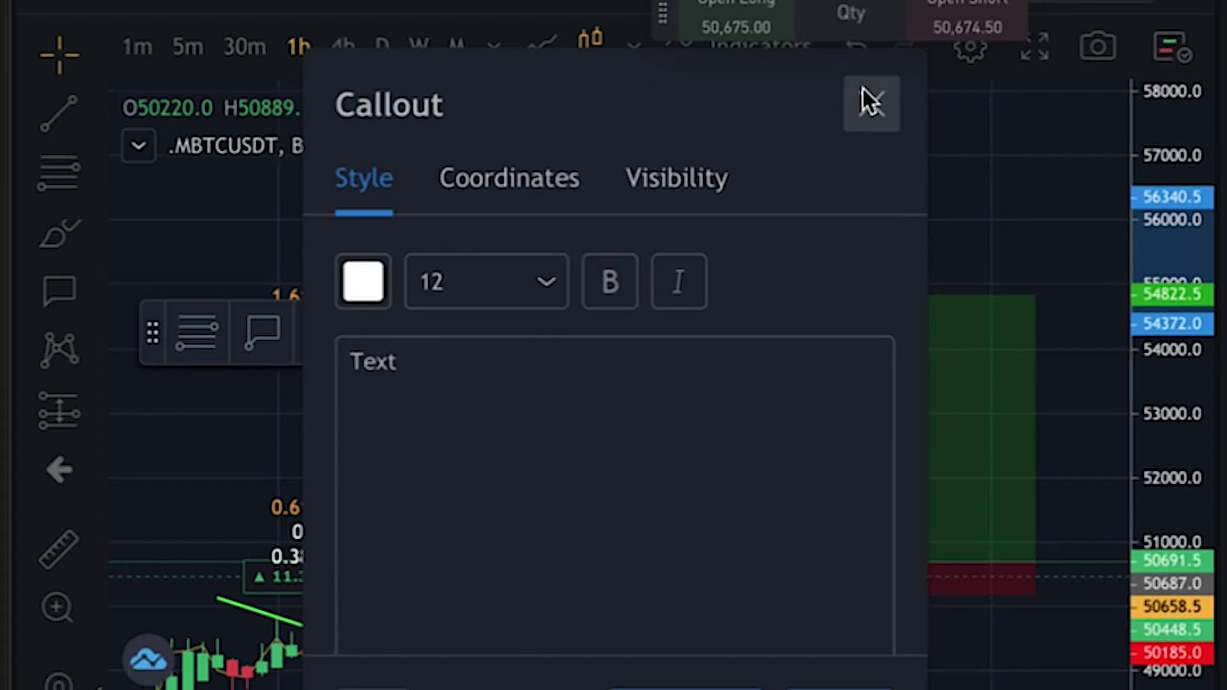
left_click(412, 234)
left_click_drag(751, 335, 759, 294)
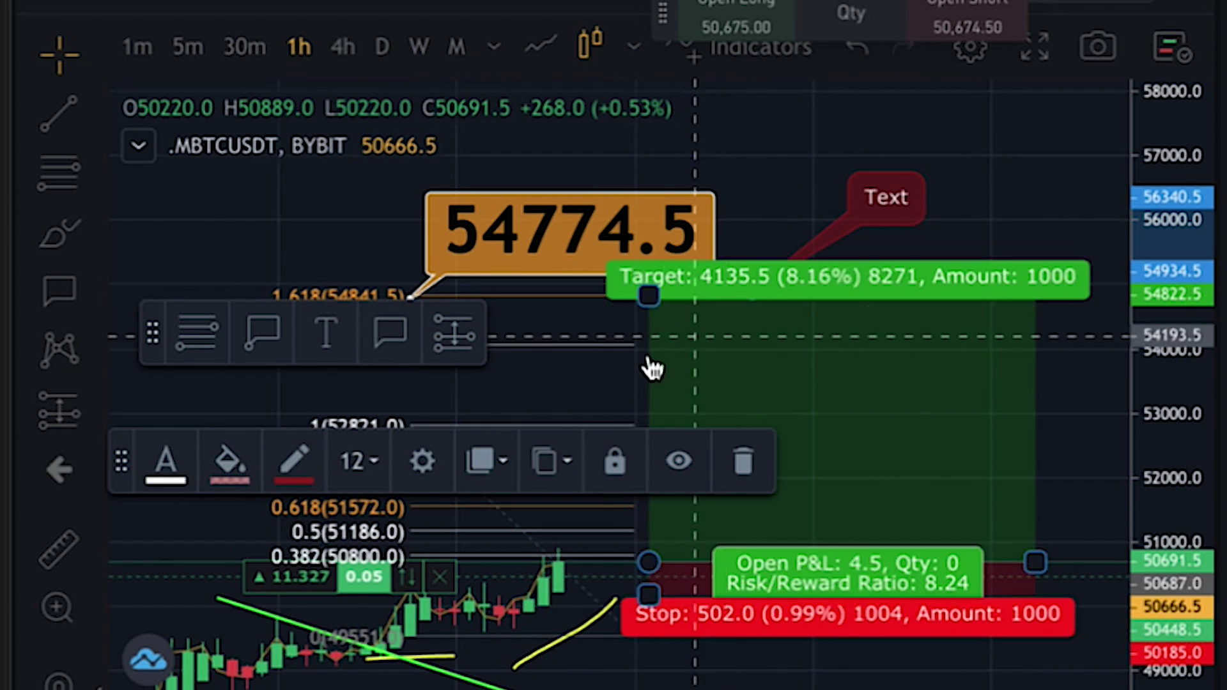
Add a second callout with the default text pointing inside the long position's target zone, at about 53,656.5.
left_click(390, 351)
left_click_drag(797, 370, 1016, 221)
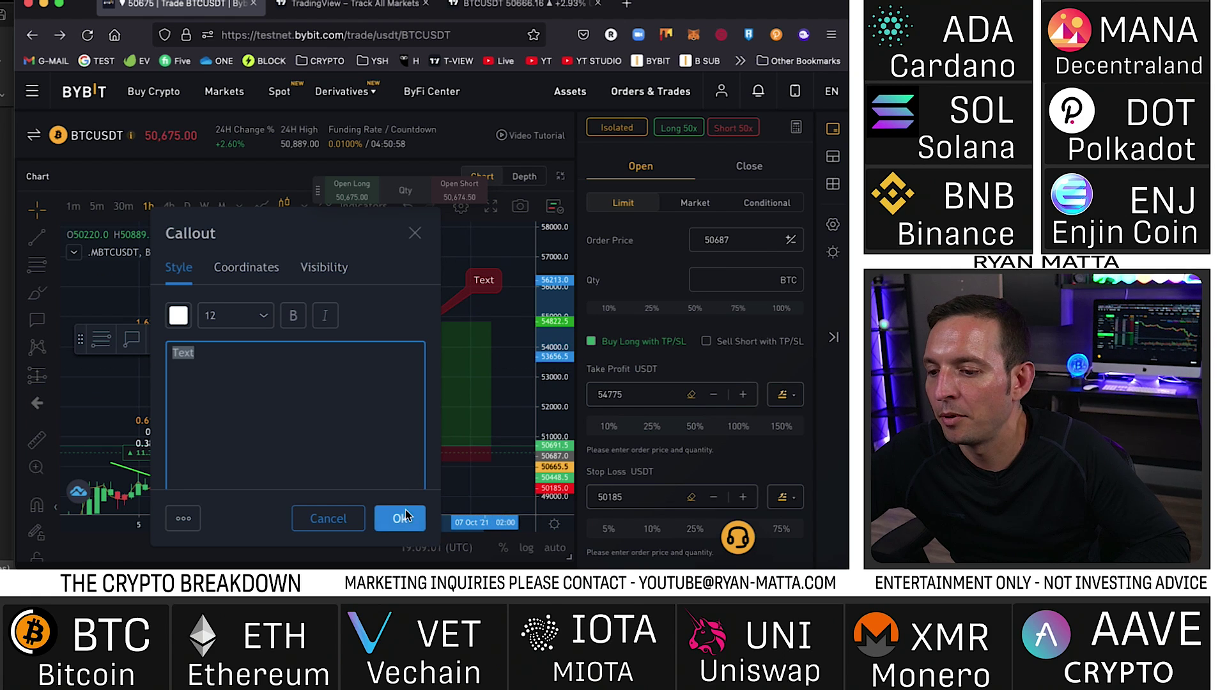
left_click(400, 517)
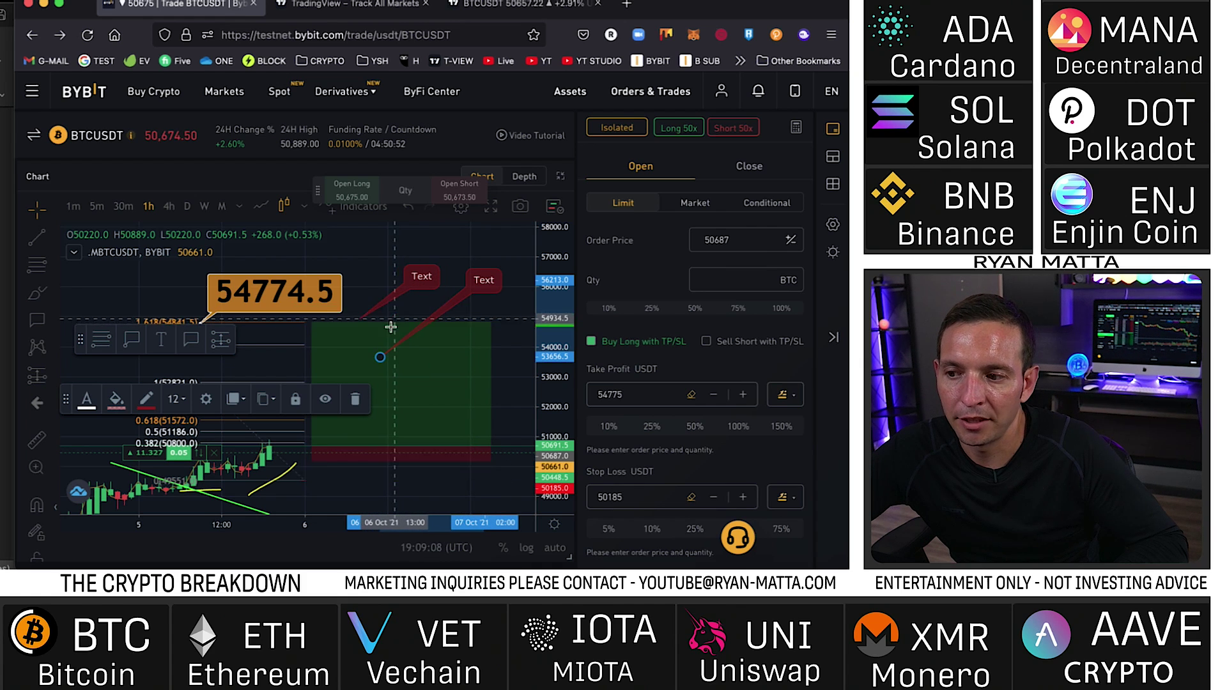
Close the TradingView home page and return to the Bybit BTCUSDT chart.
left_click(390, 4)
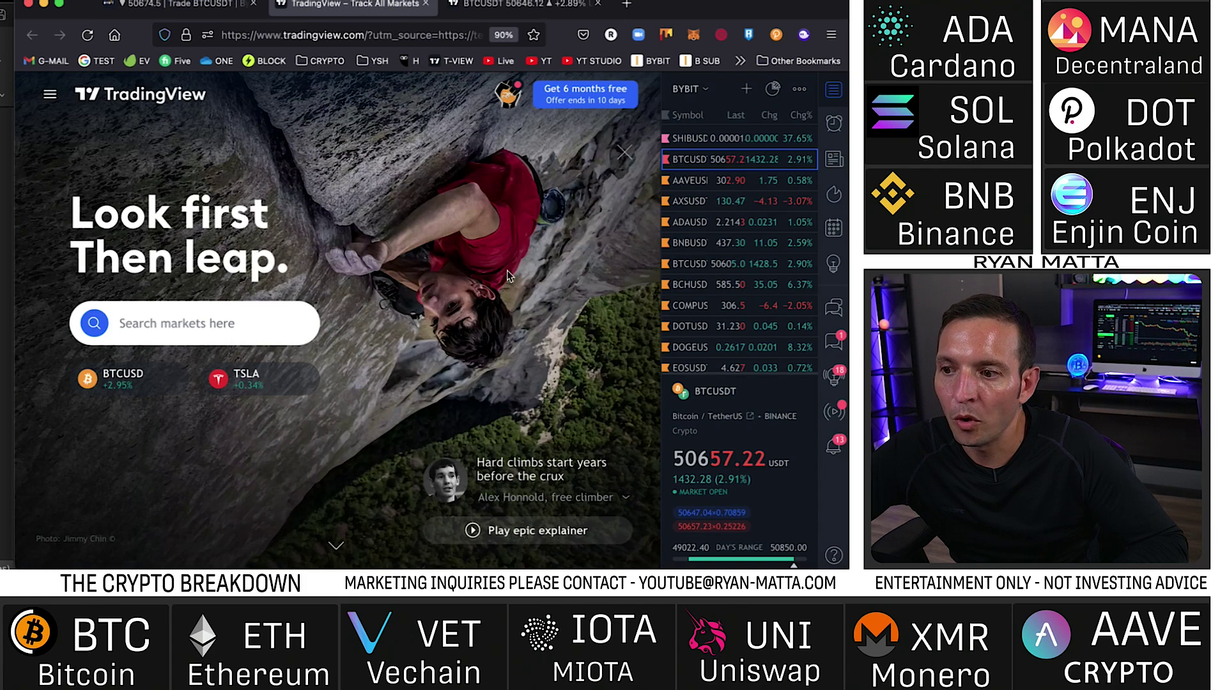
left_click(425, 4)
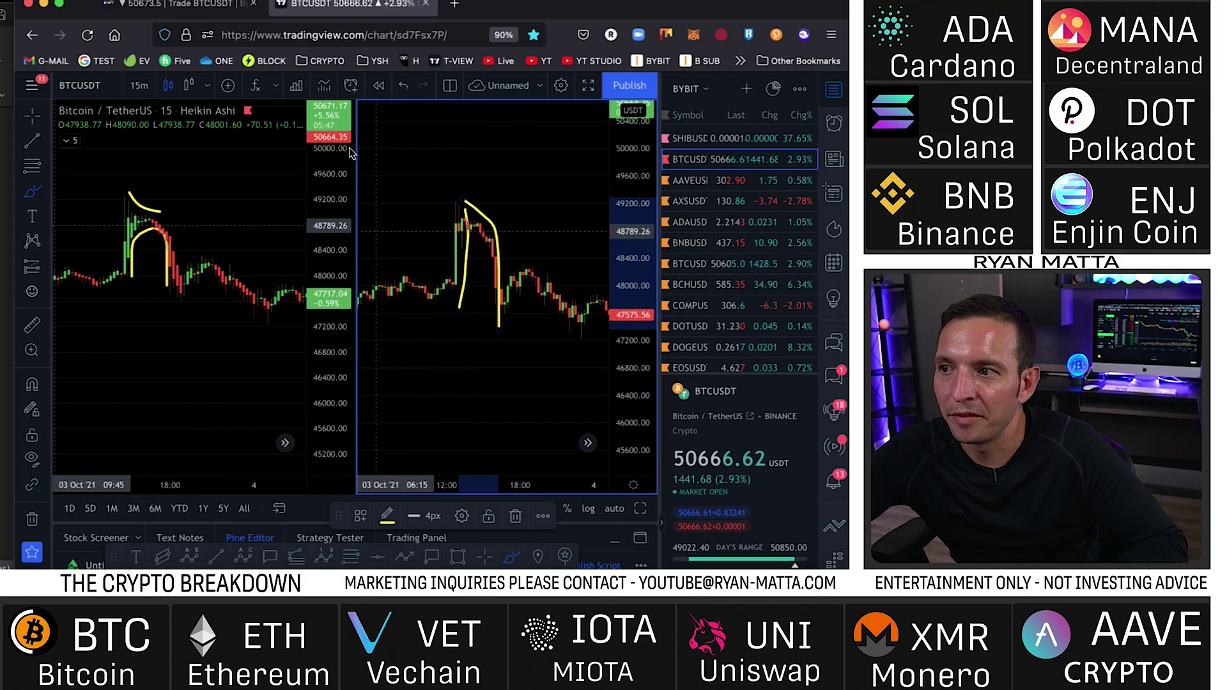
left_click(185, 6)
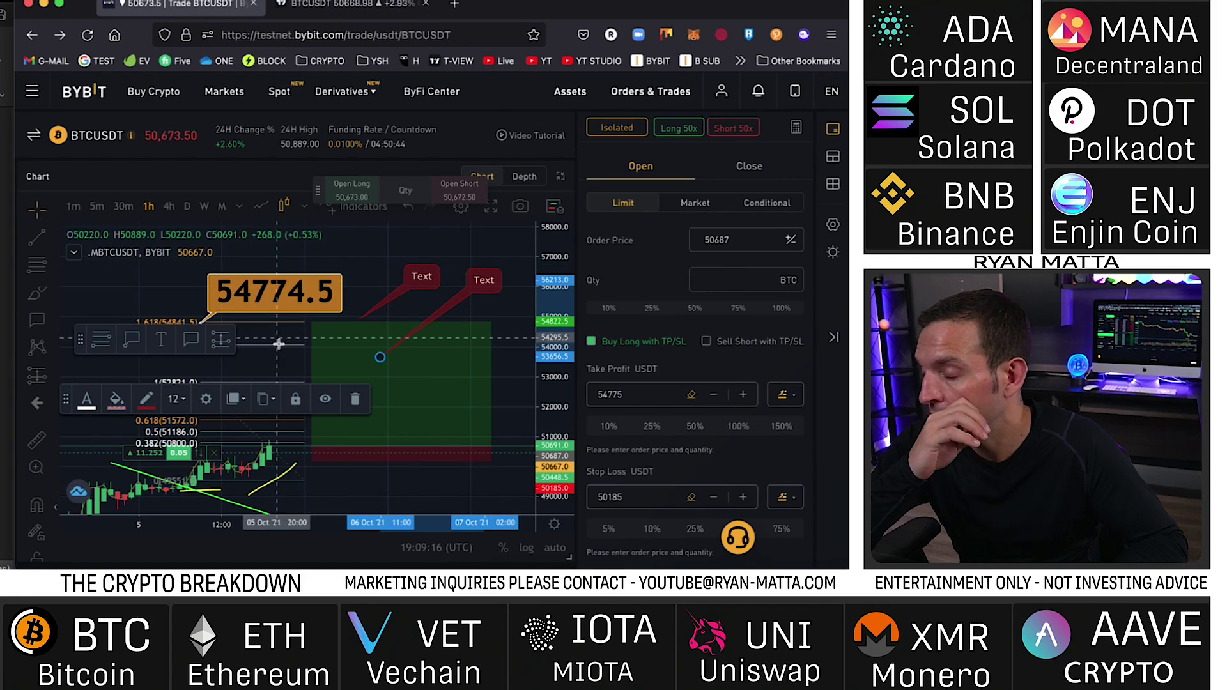
scroll(186, 274, "down", 2)
left_click(350, 327)
scroll(301, 356, "down", 1)
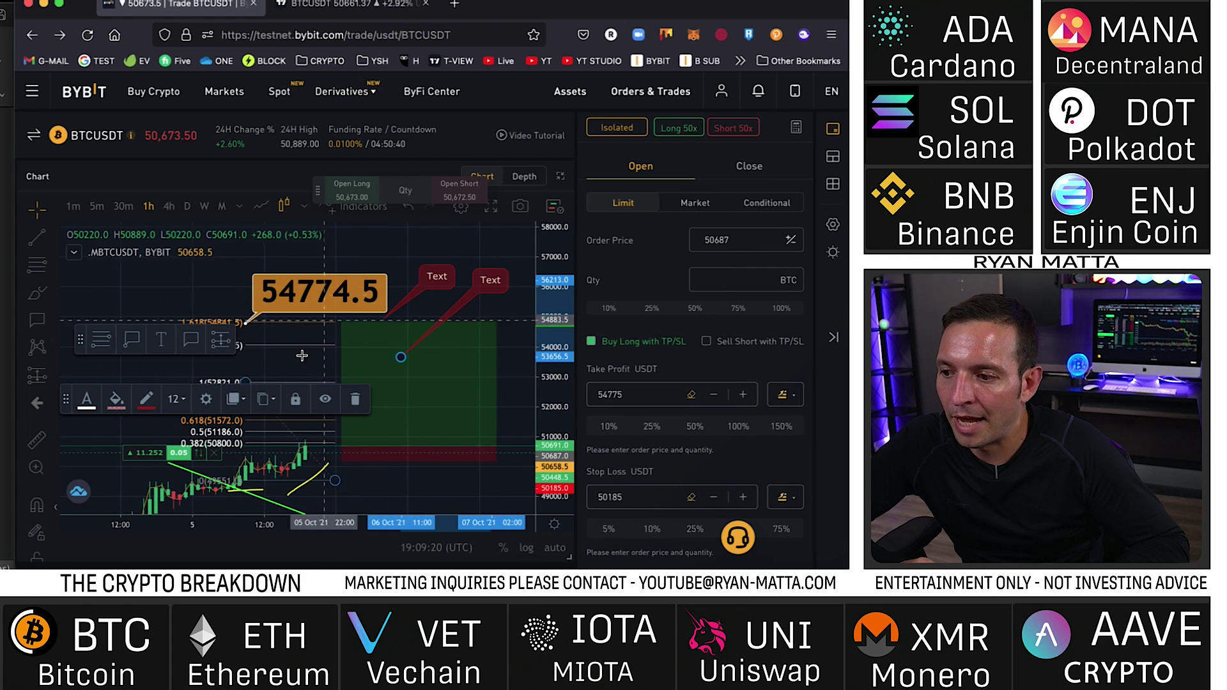
left_click(53, 352)
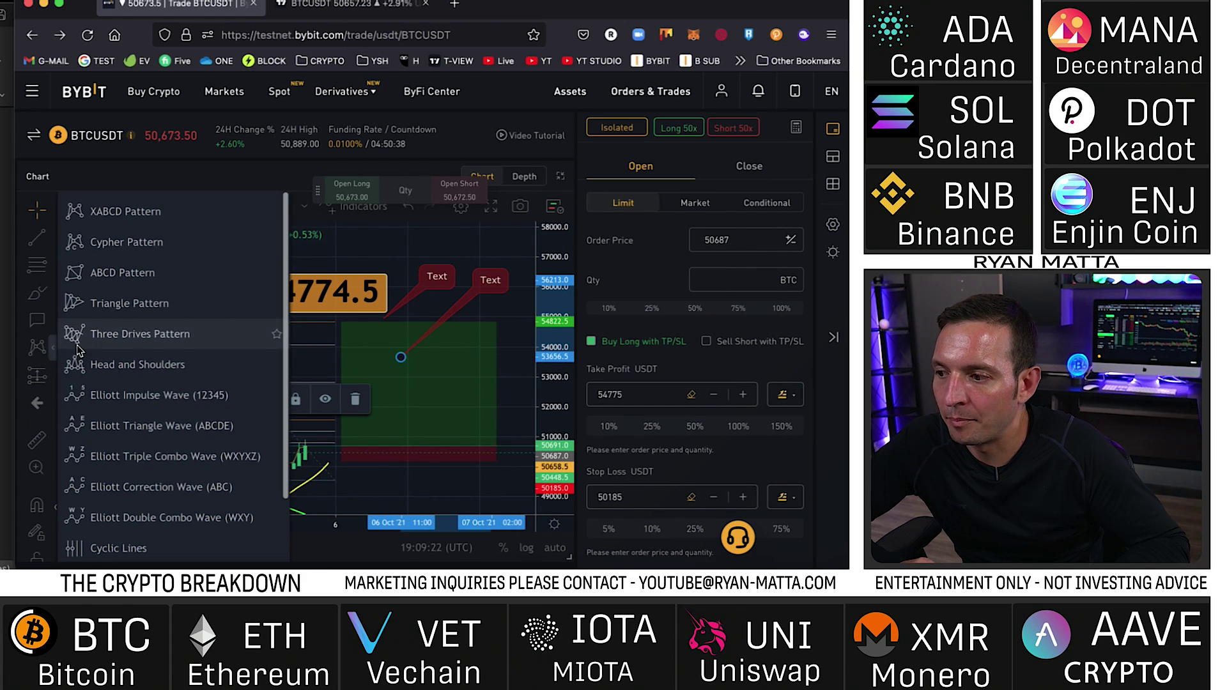
left_click(379, 275)
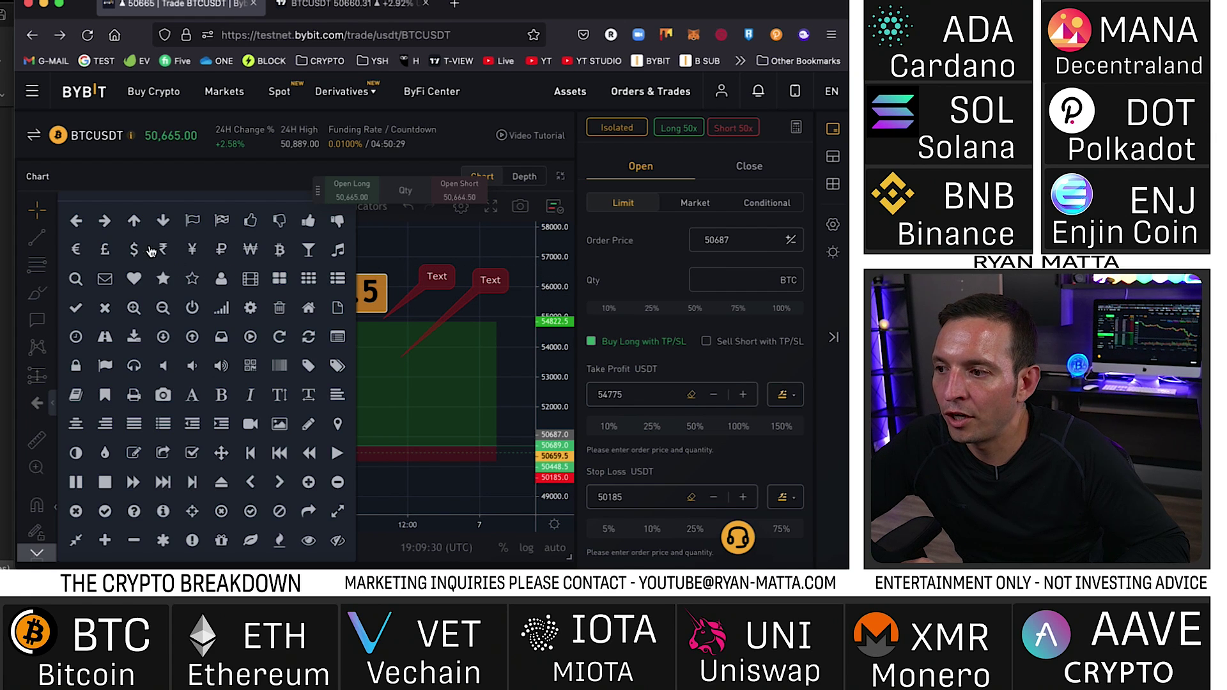
Place a blue dollar-sign icon inside the long position's target zone, at about 53,452.
left_click(134, 250)
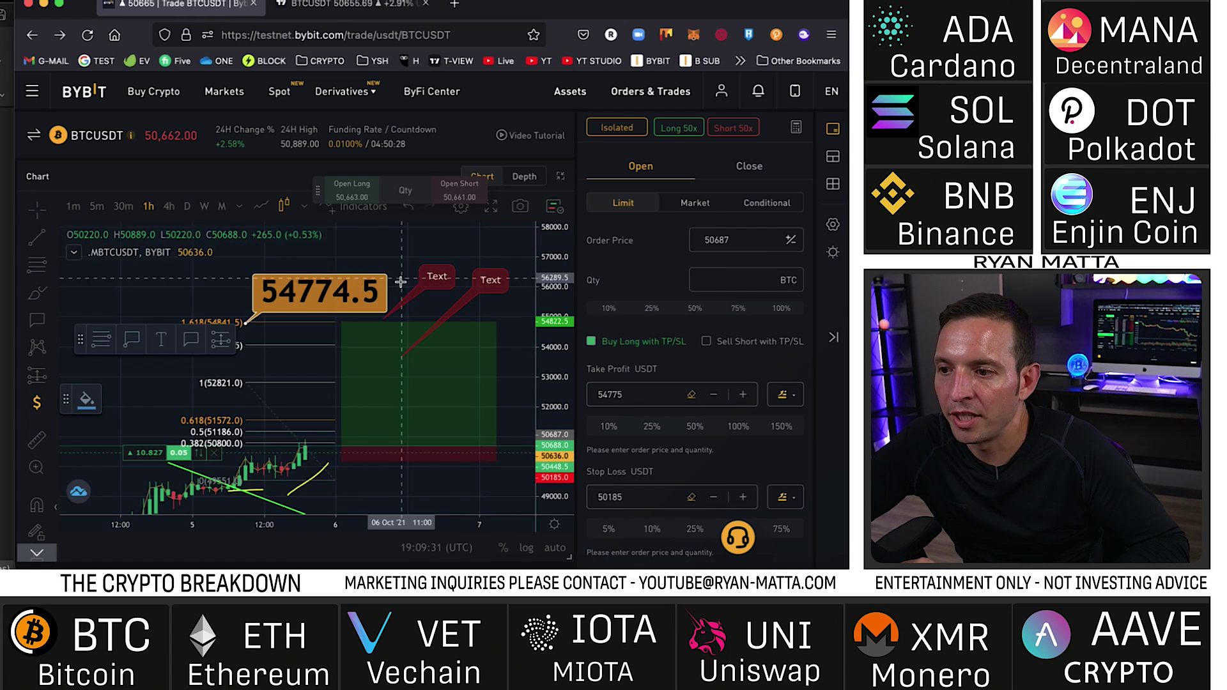
left_click(396, 257)
left_click_drag(395, 262, 359, 370)
Hide the drawings toolbar and show it again, twice in a row.
left_click(55, 507)
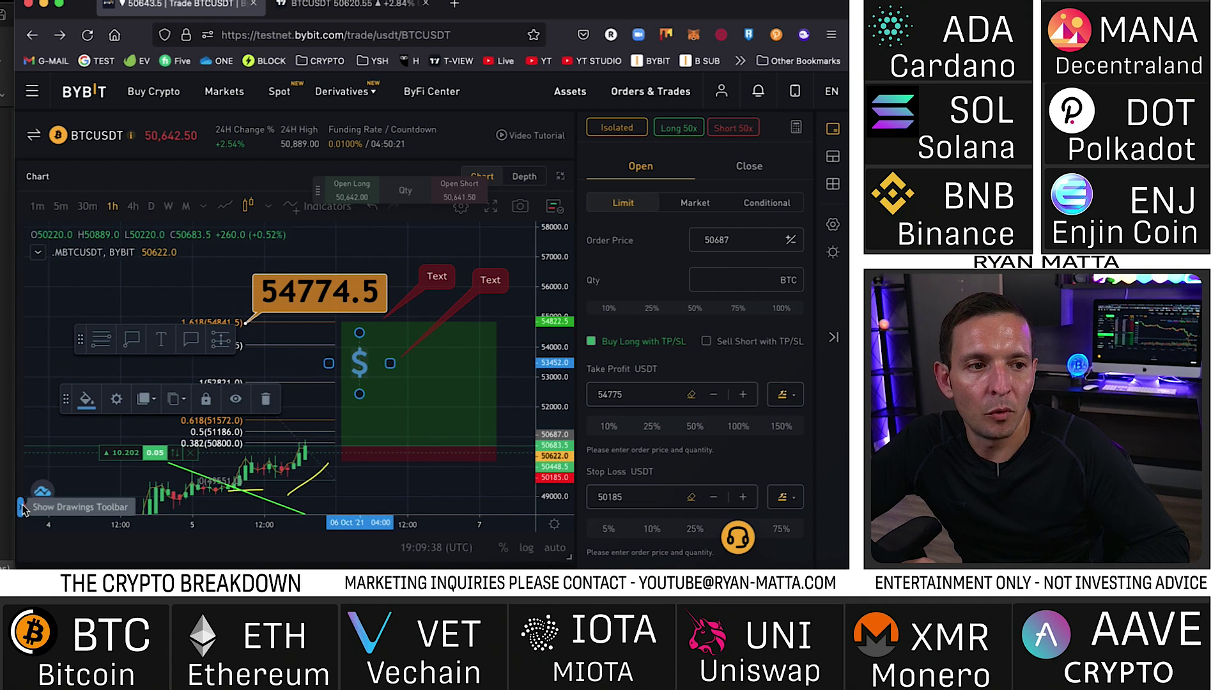
left_click(23, 508)
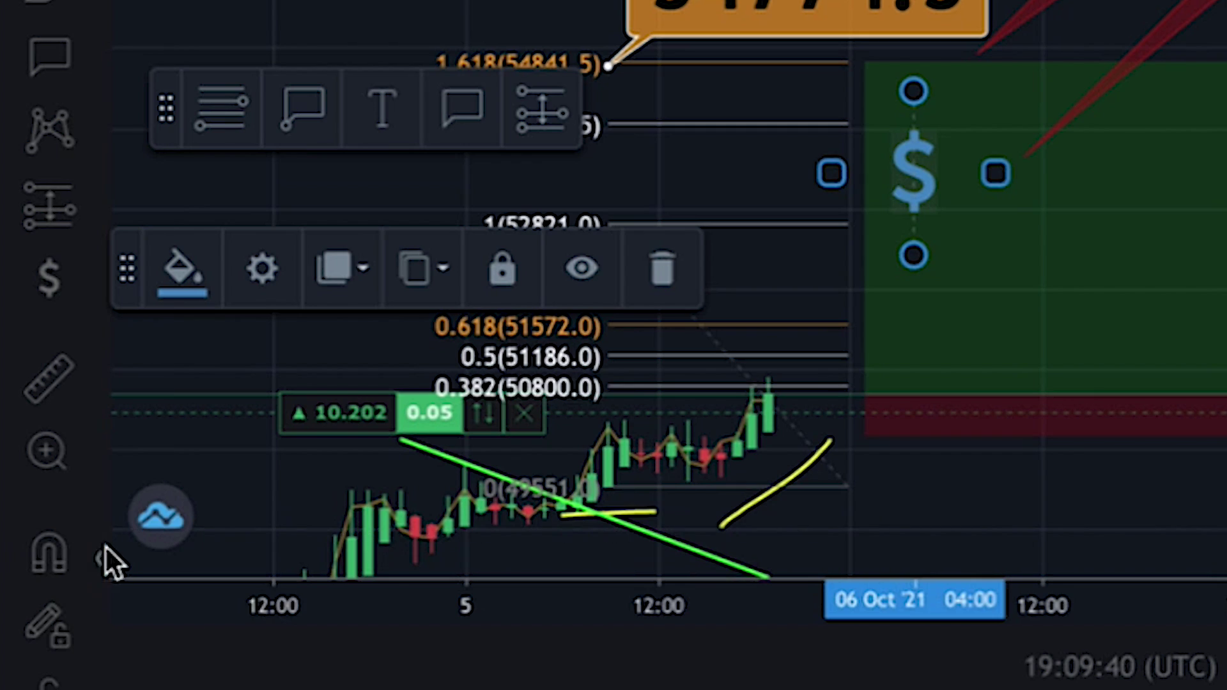
left_click(99, 553)
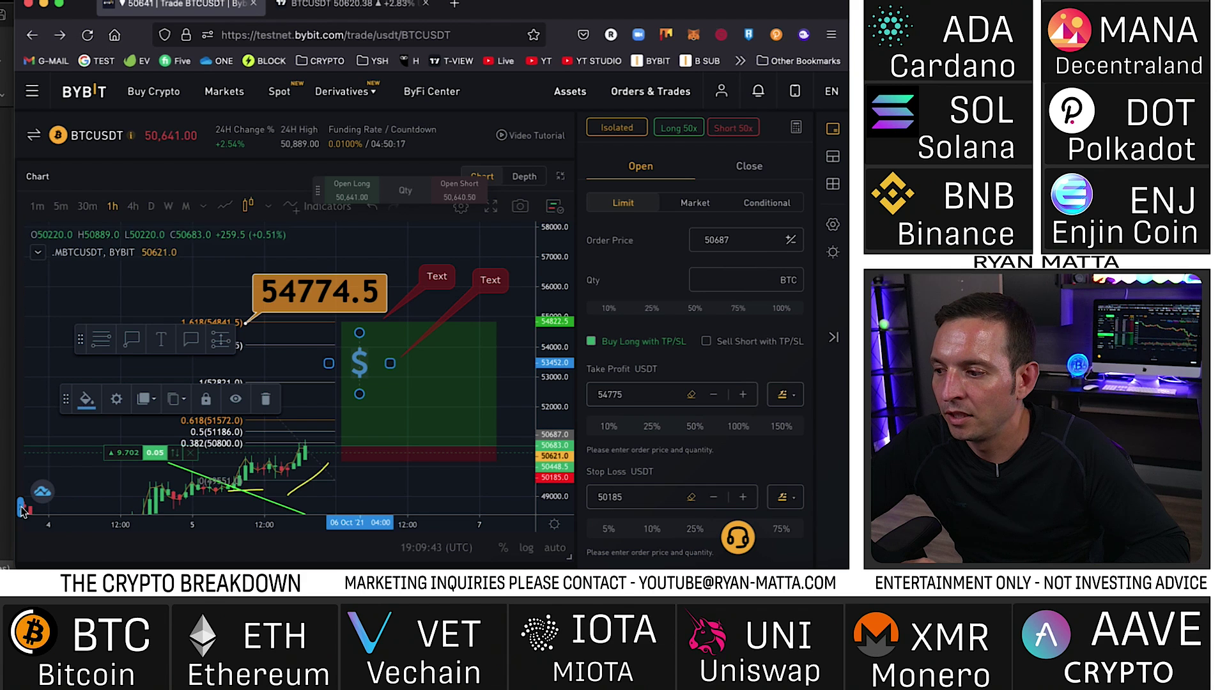
left_click(5, 558)
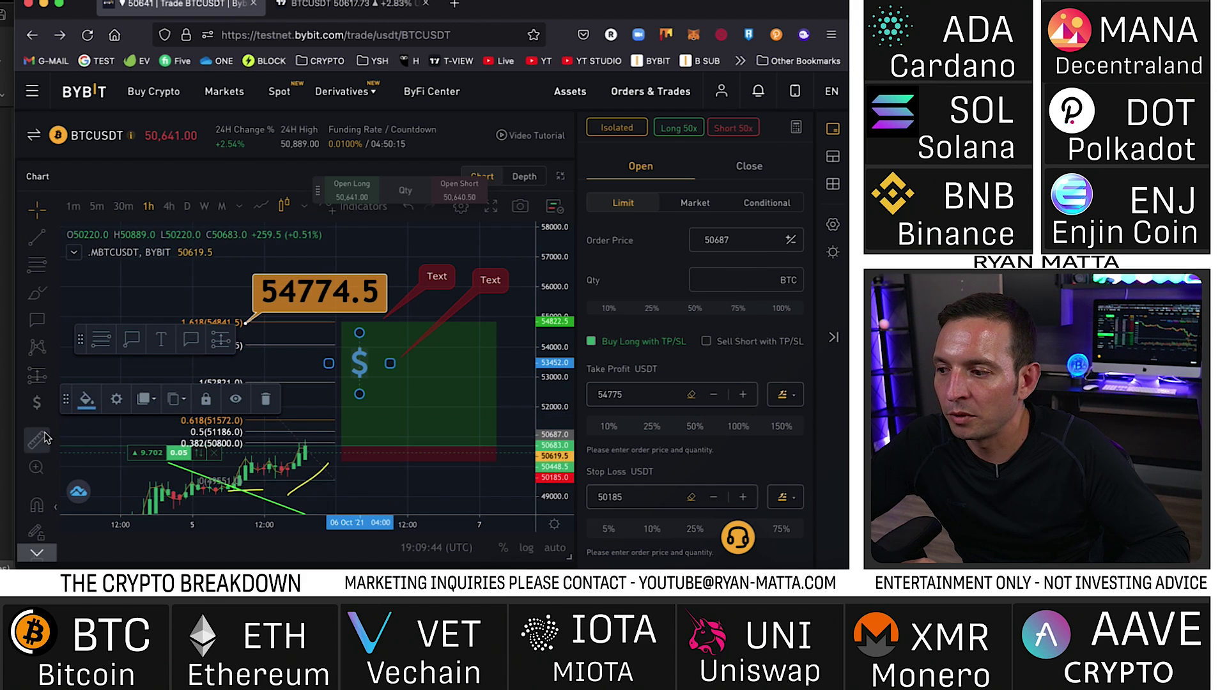
Draw a small yellow cross with the Brush near the 56,000 level, beside the large price label.
scroll(45, 434, "down", 2)
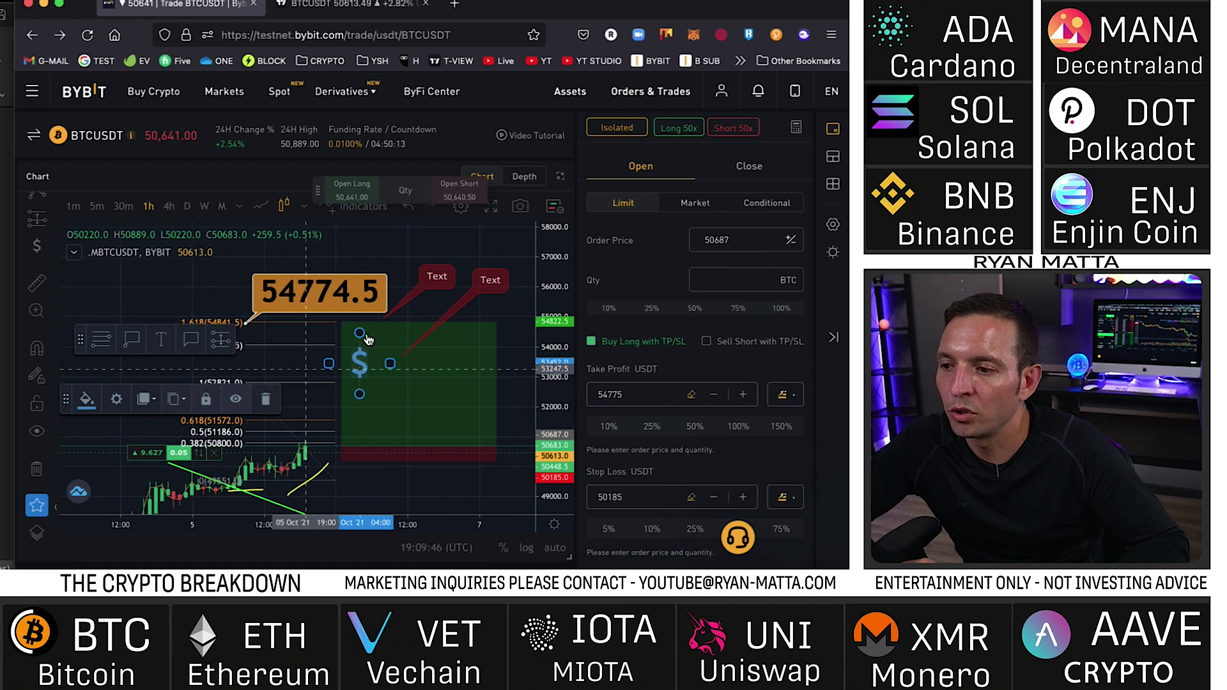
scroll(50, 271, "up", 2)
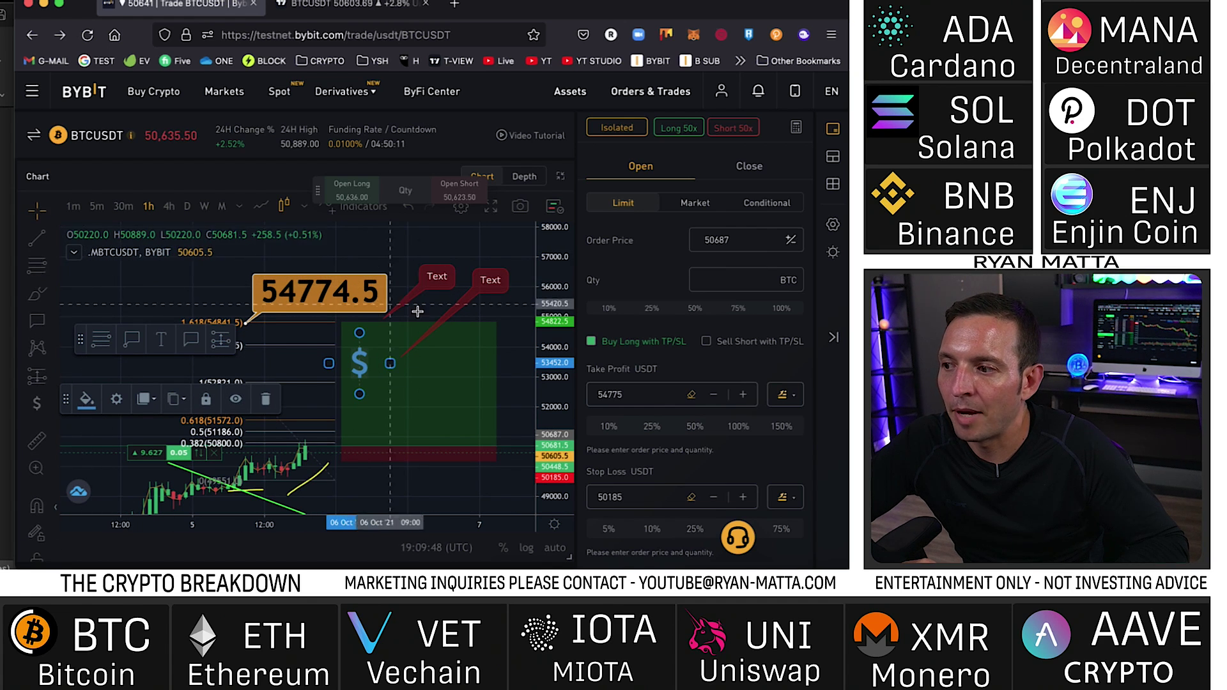
left_click(37, 293)
mouse_move(138, 305)
left_mouse_down()
mouse_move(172, 274)
mouse_move(174, 303)
left_mouse_up()
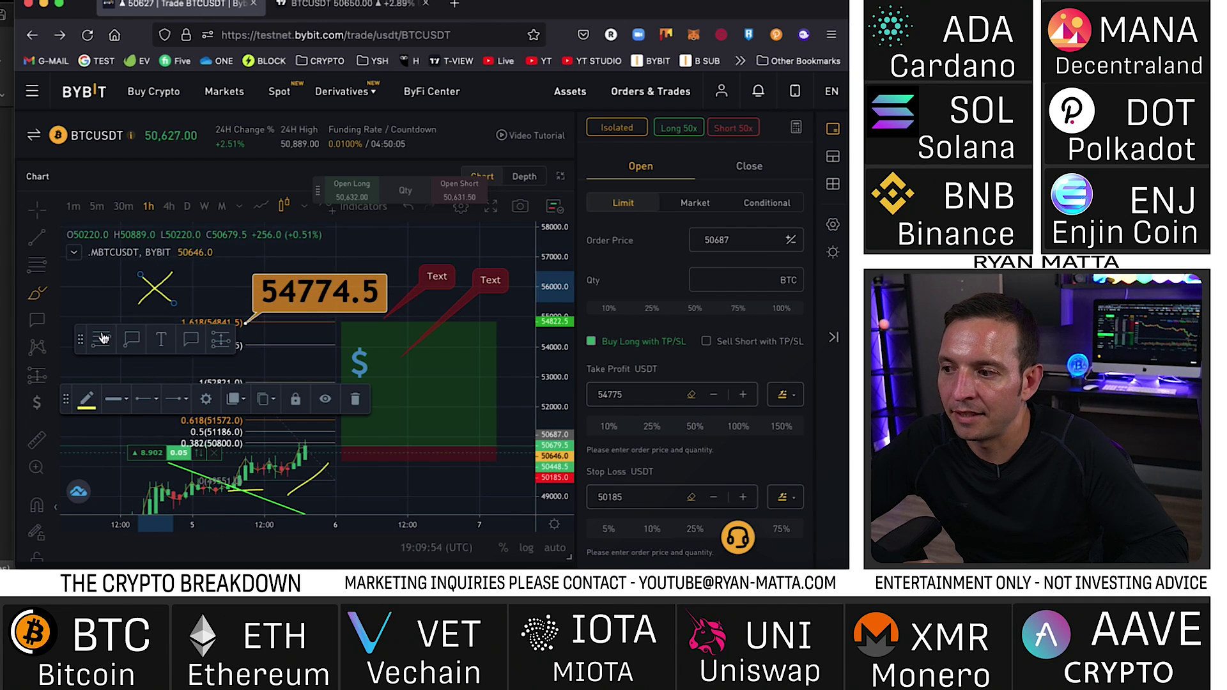
Reposition the floating favourites toolbar just below the yellow cross, checking which text and annotation tools are starred.
left_click_drag(81, 351, 139, 352)
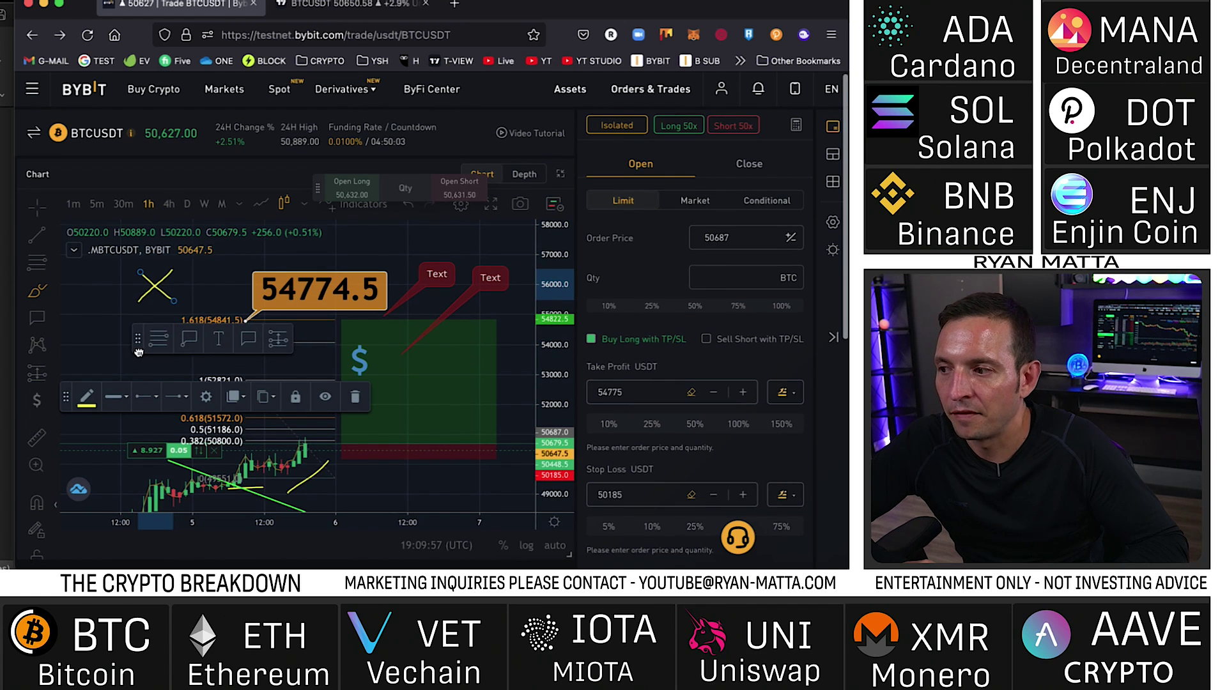
left_click(52, 317)
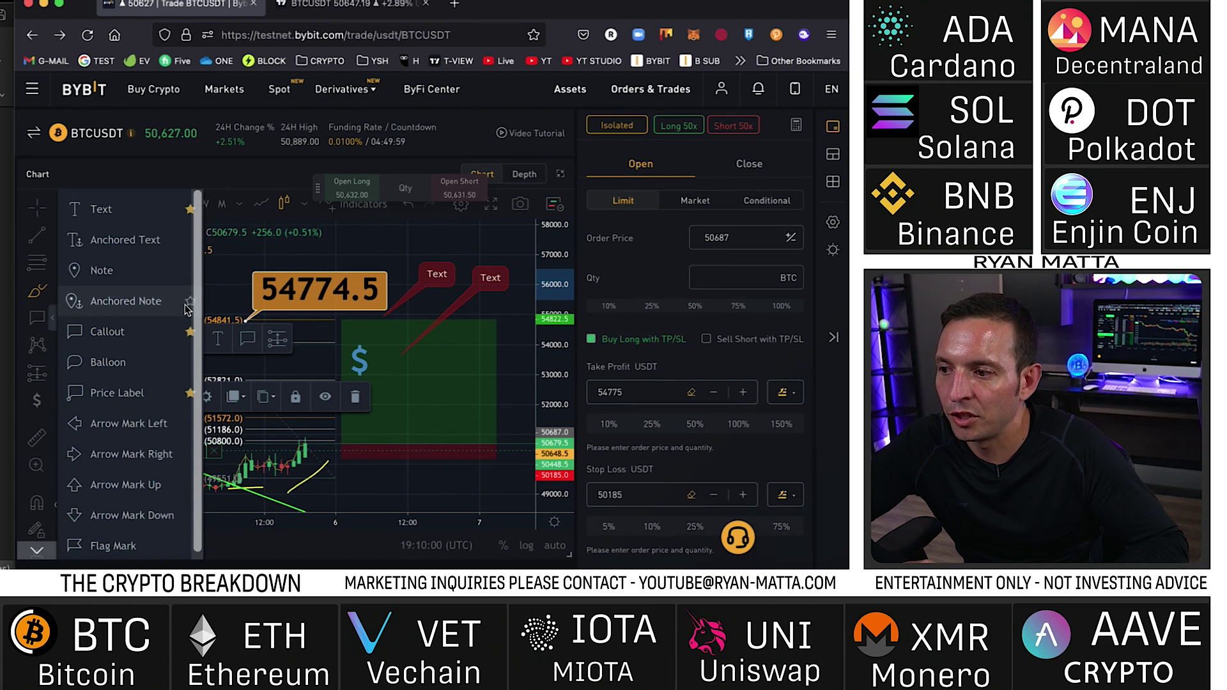
left_click(228, 286)
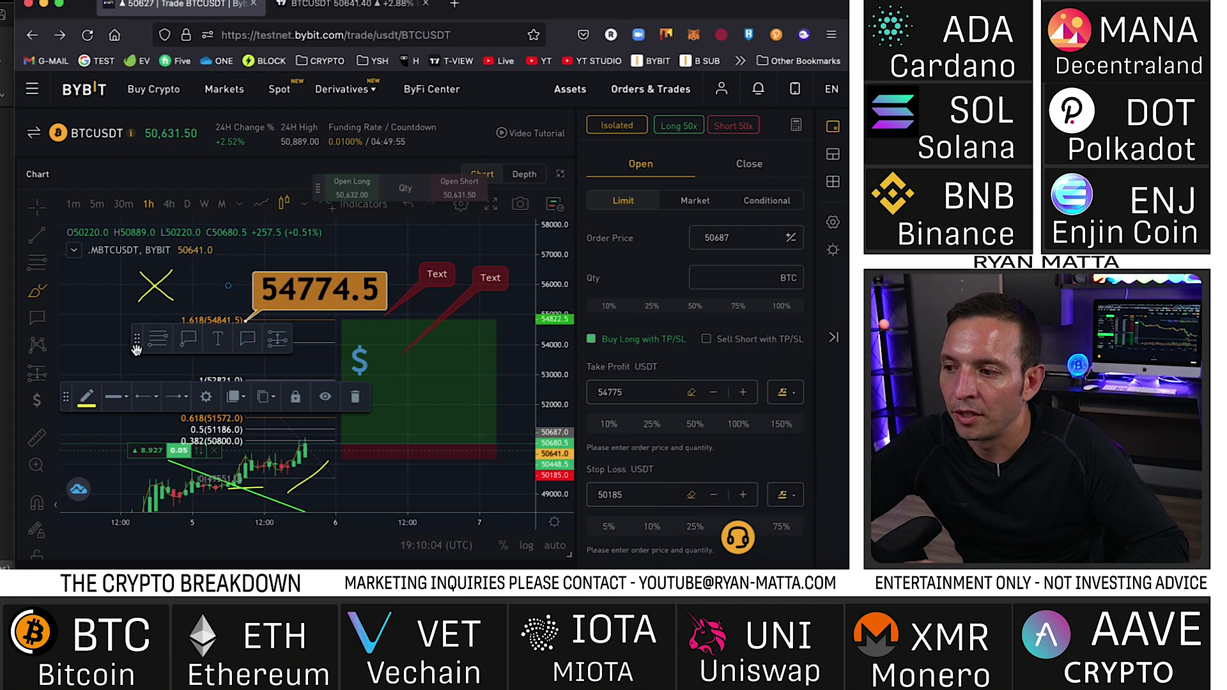
left_click_drag(136, 349, 88, 324)
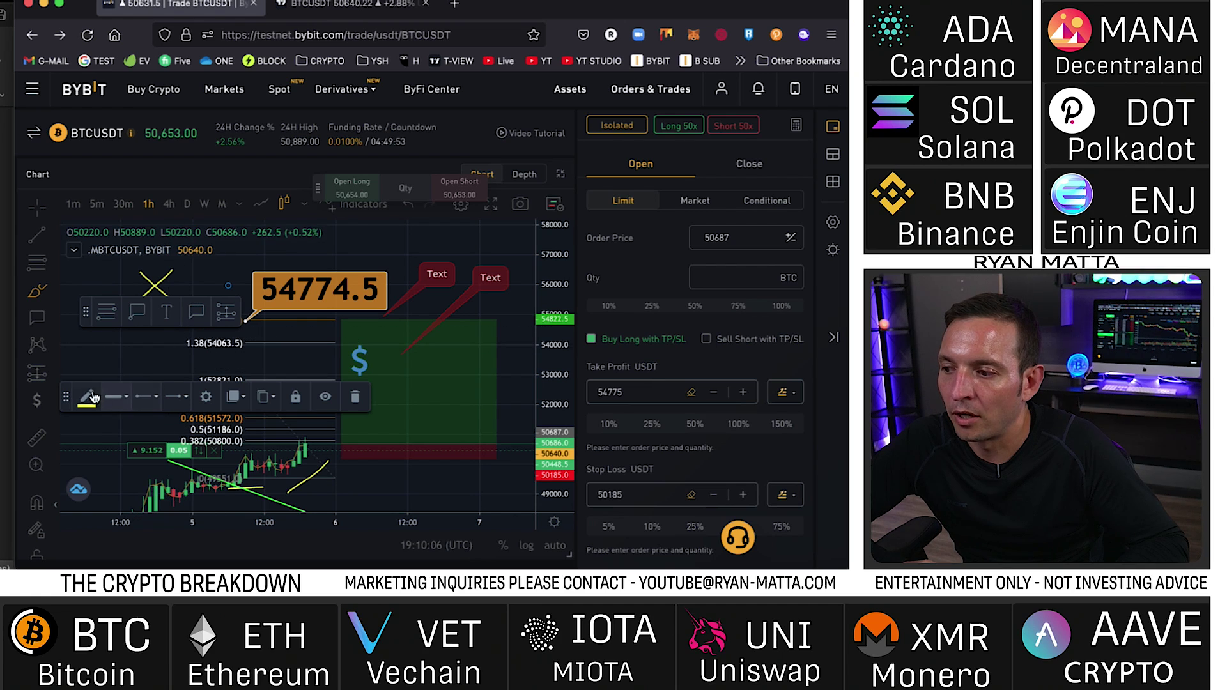
Switch from the Brush back to the cross cursor and select the large orange 54774.5 price label.
left_click(37, 213)
left_click(95, 205)
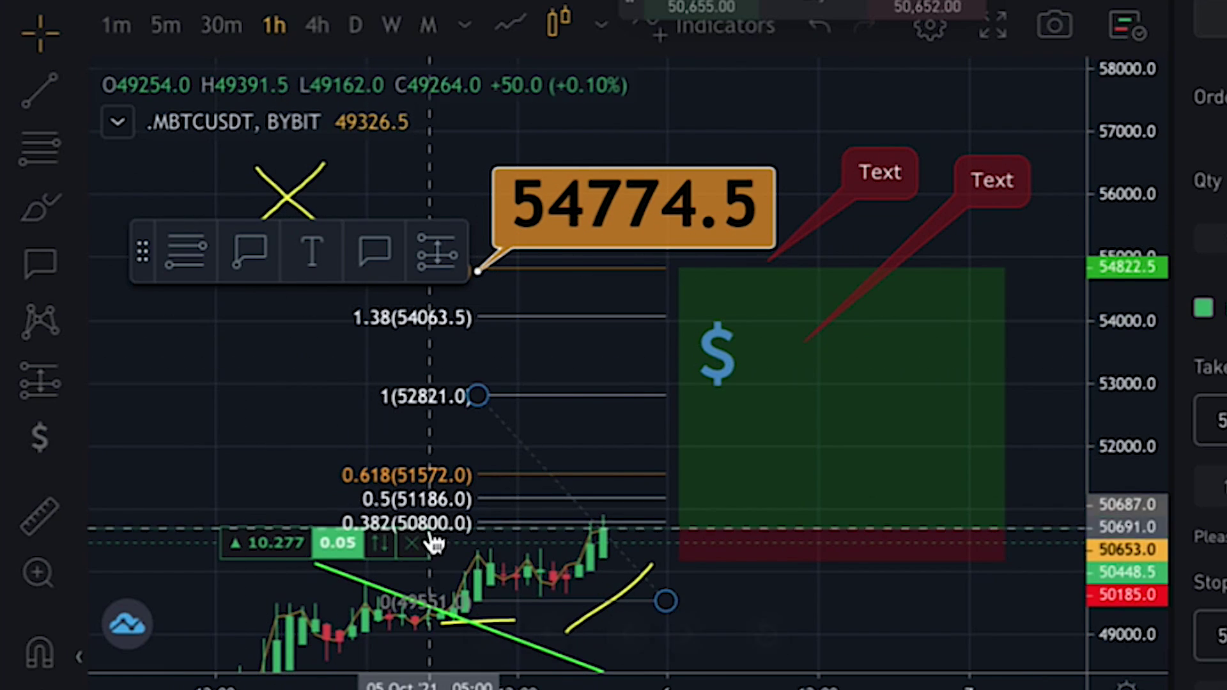
left_click(608, 225)
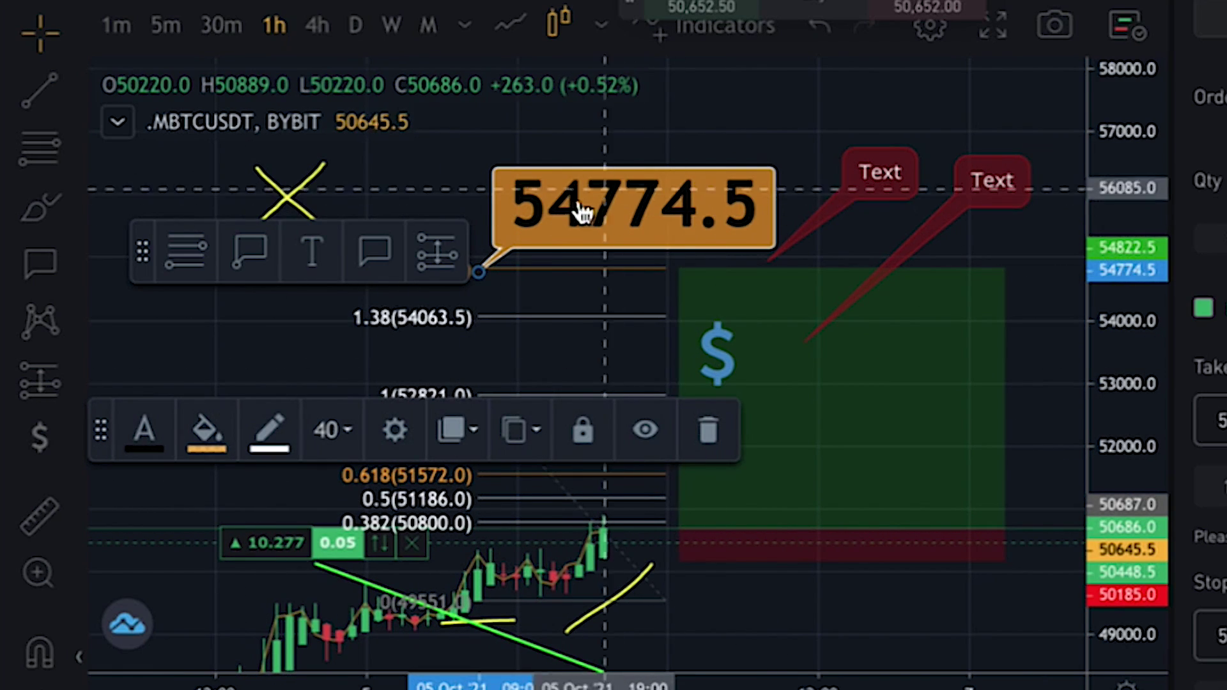